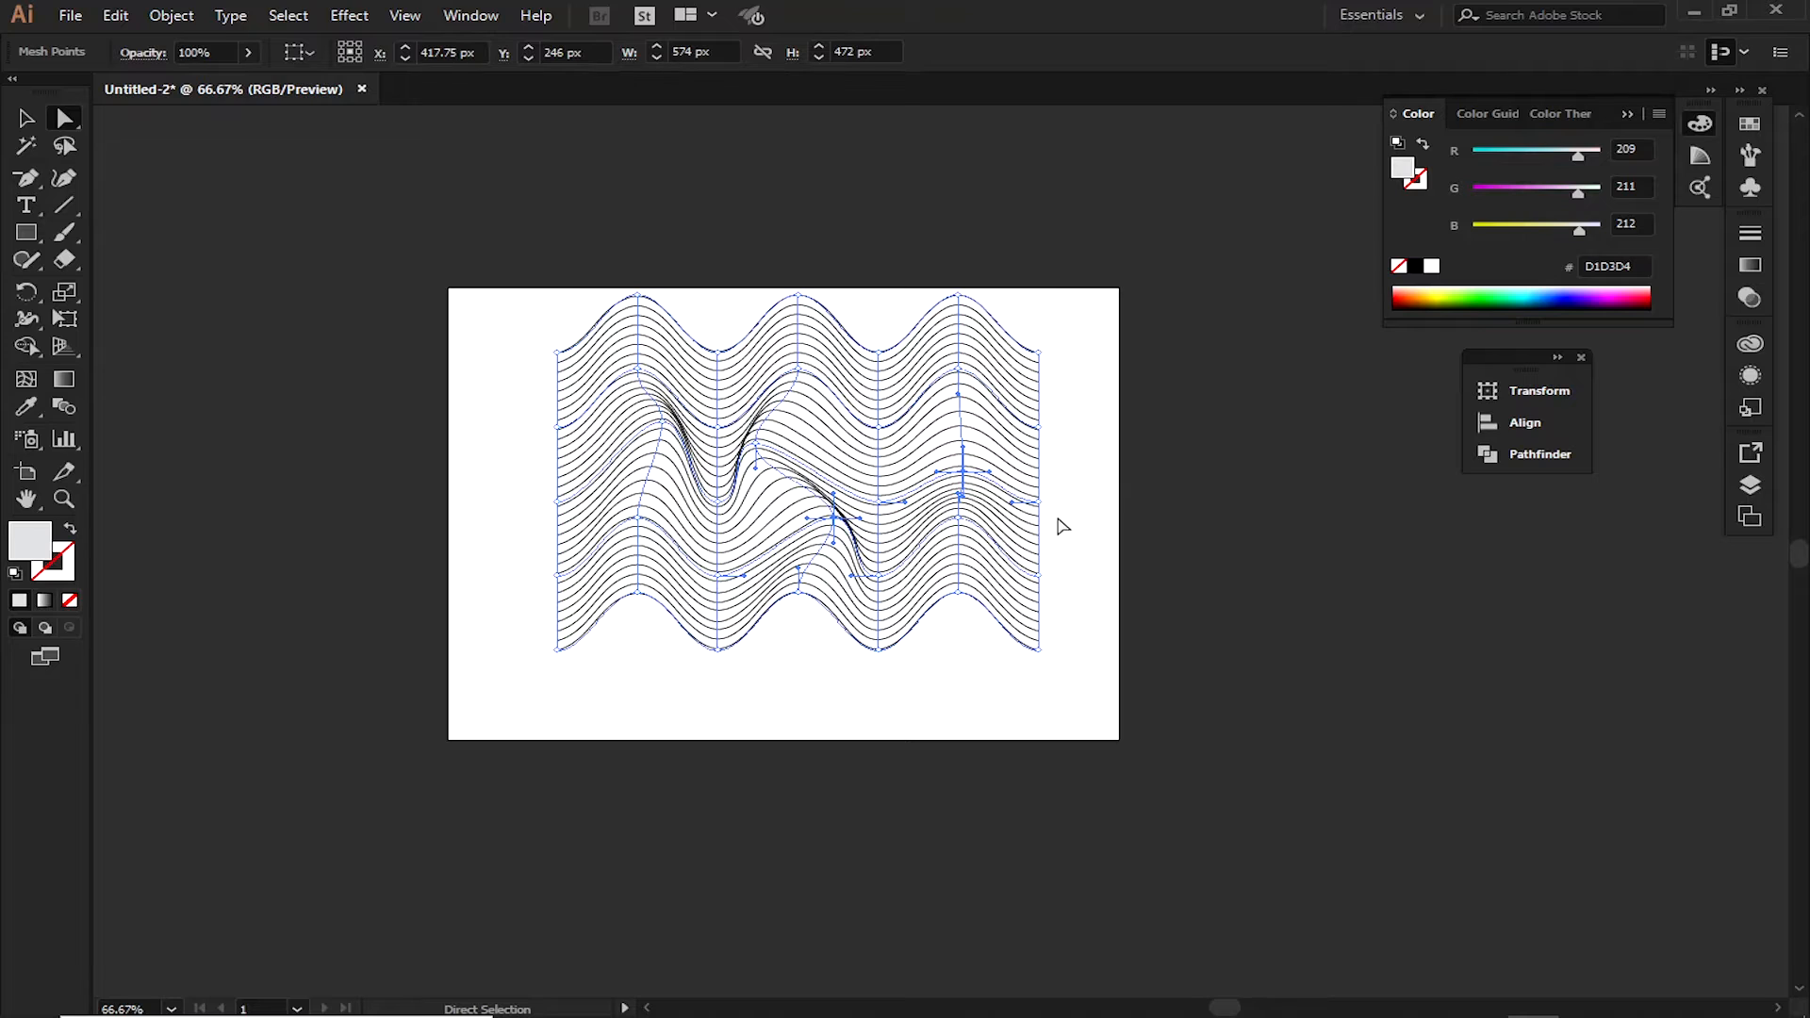
Align the wavy line mesh to the artboard, centered horizontally and vertically
key(v)
click(1151, 497)
click(807, 421)
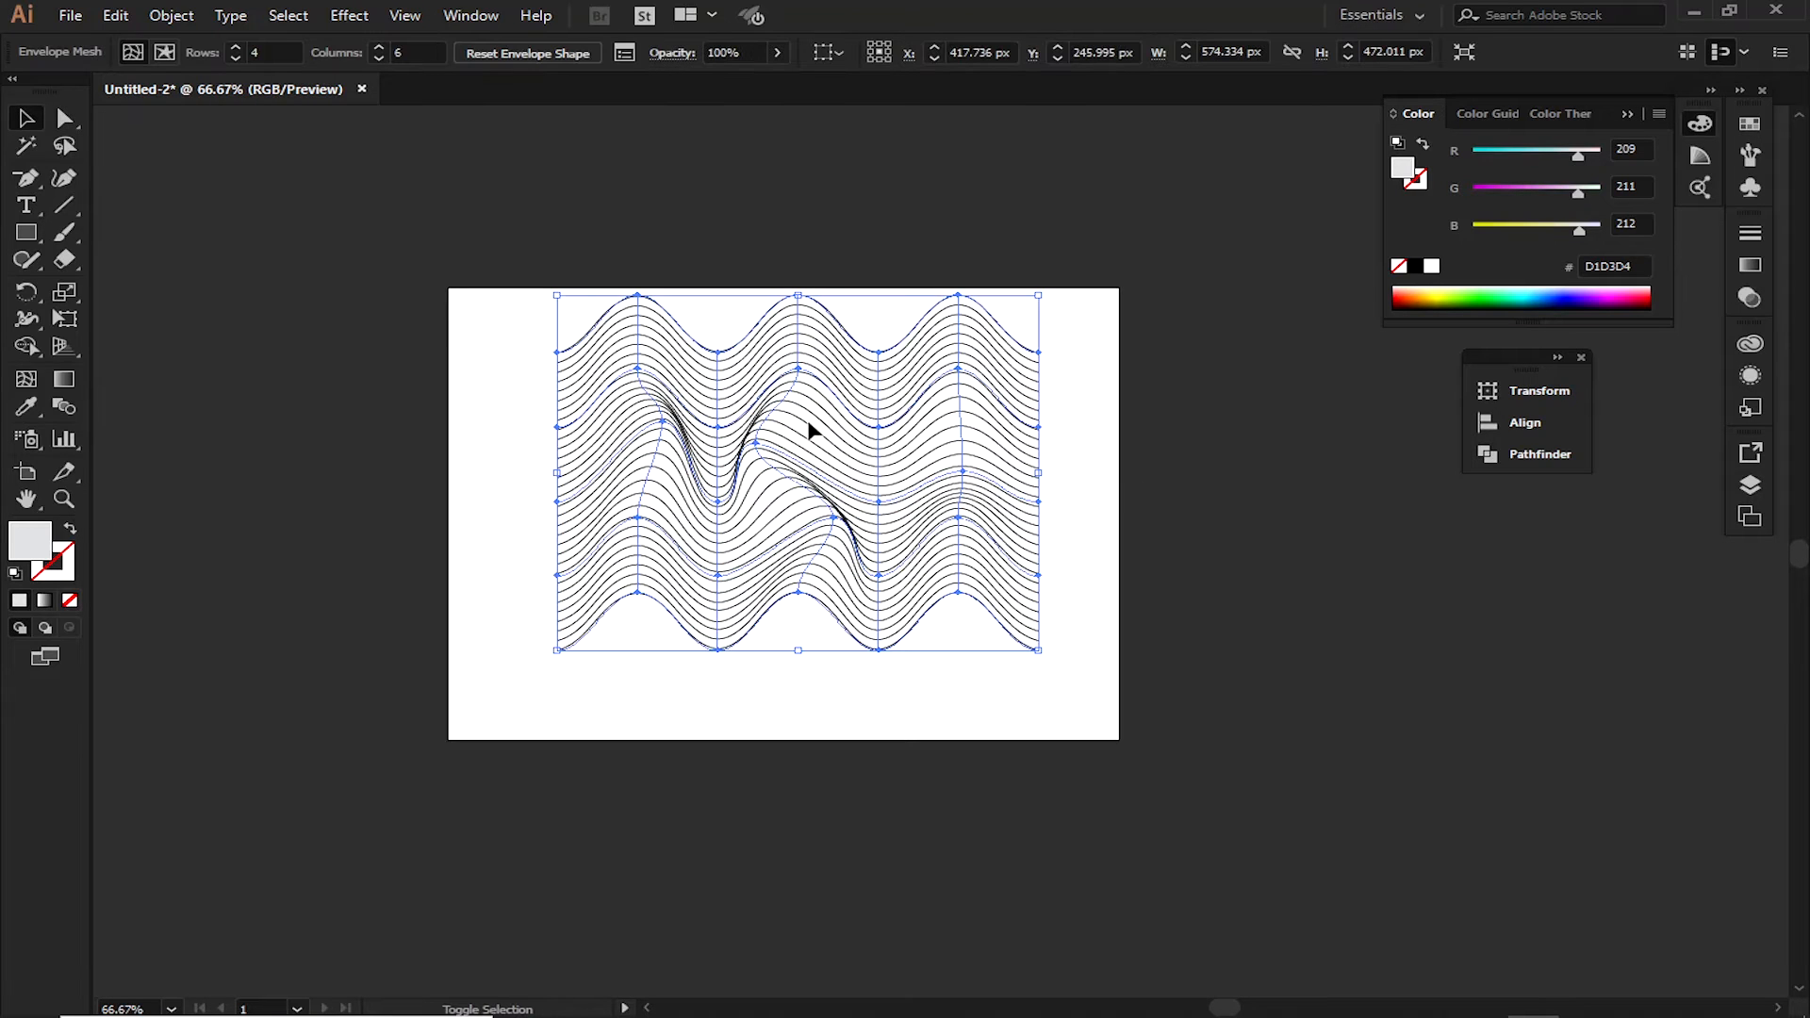
key(shift+Down)
key(shift+Down)
click(842, 54)
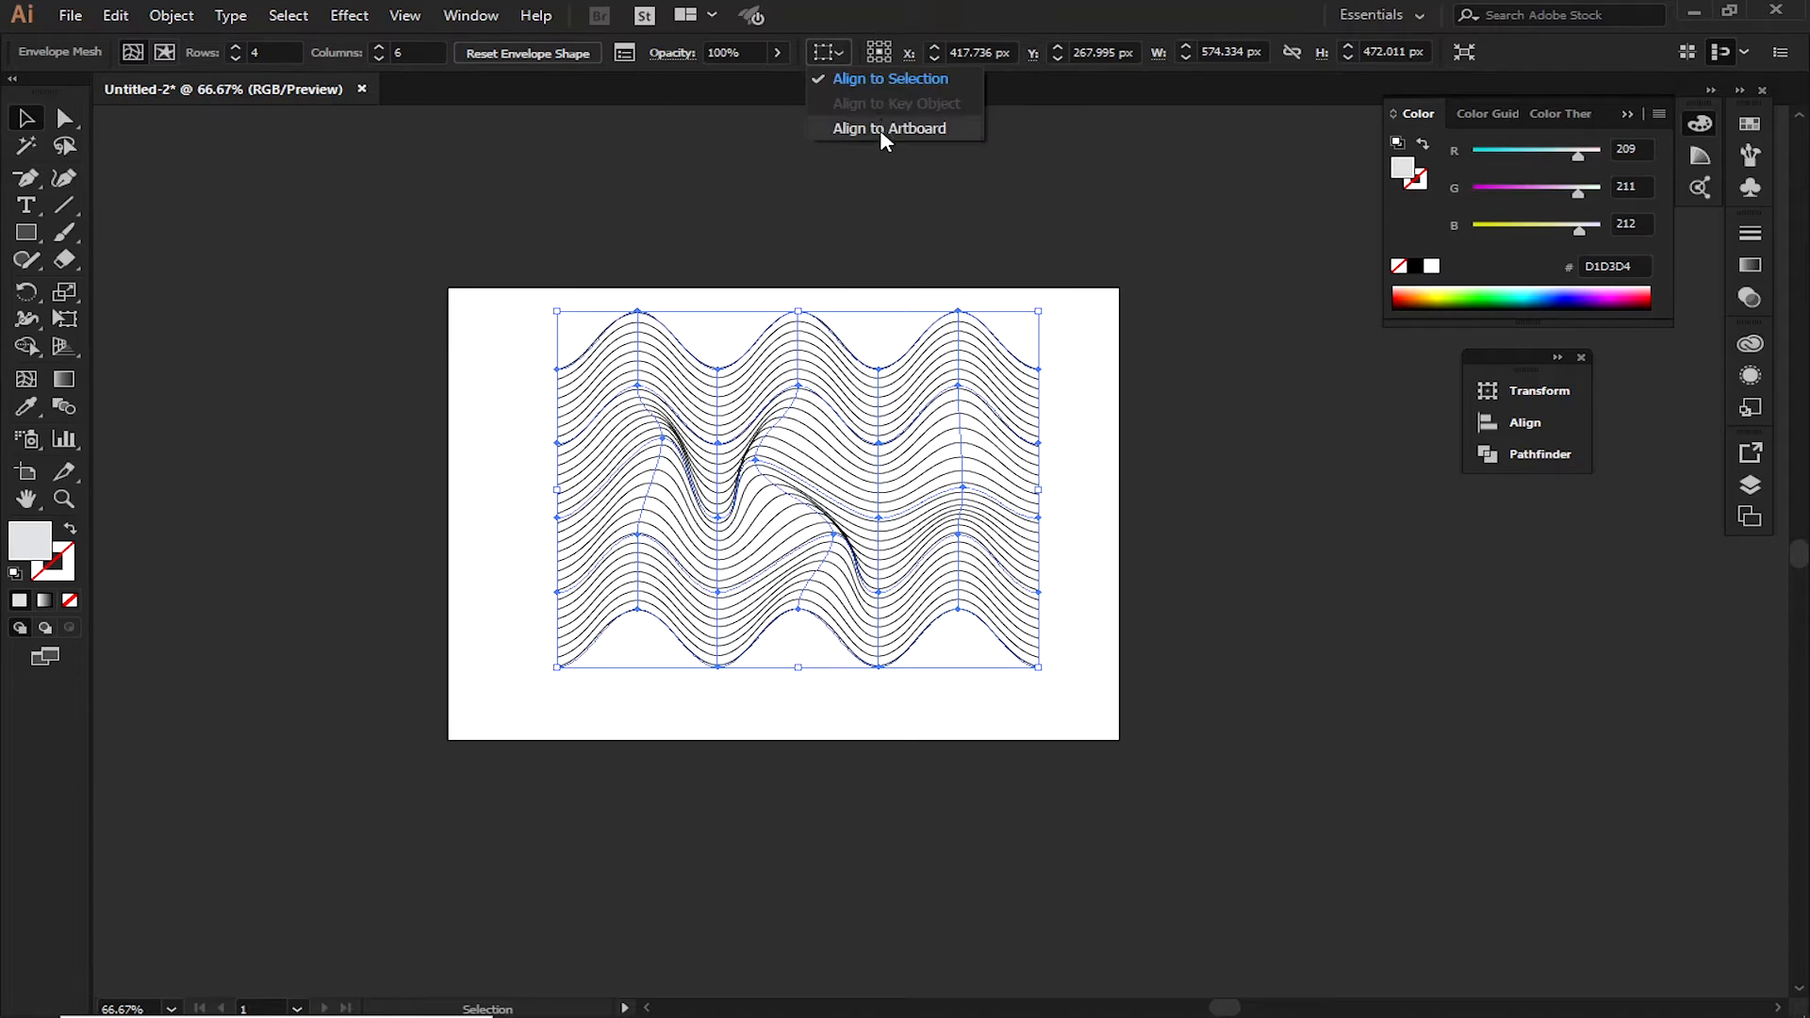
click(881, 129)
click(911, 56)
click(1012, 52)
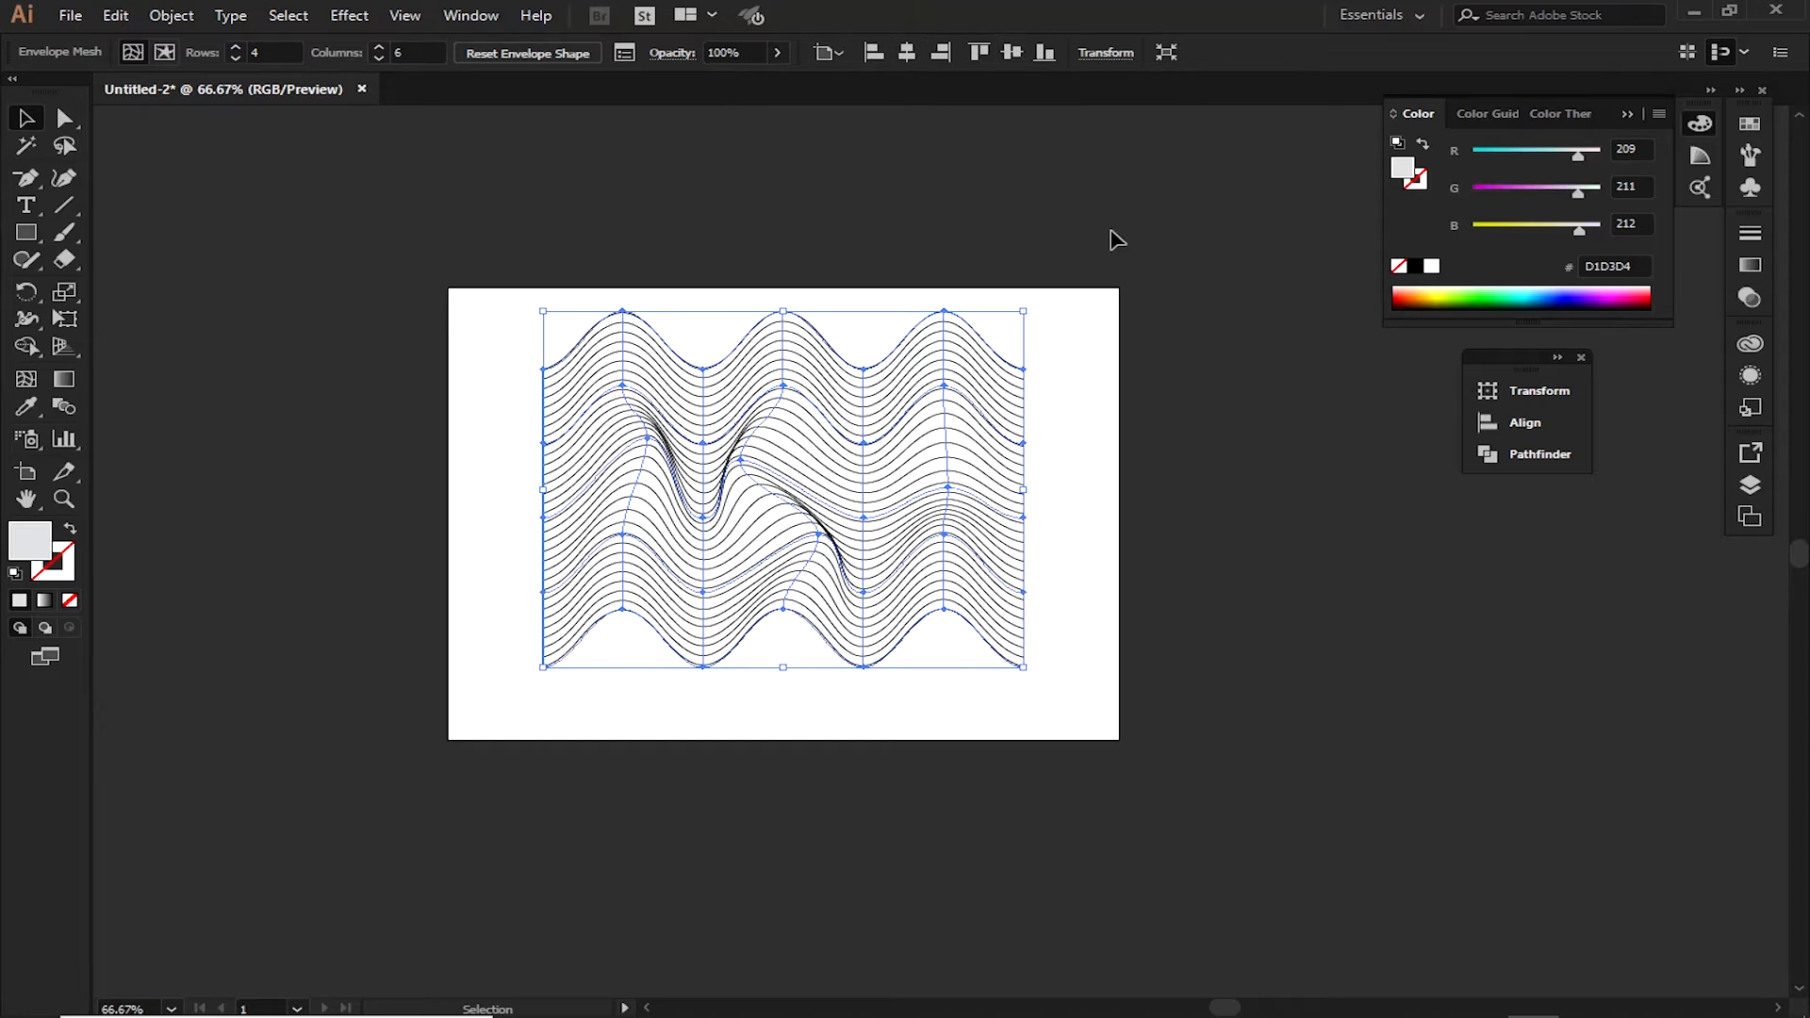
click(1196, 327)
Add the letter A as text above the artboard and scale it up to 92.42 pt
click(27, 205)
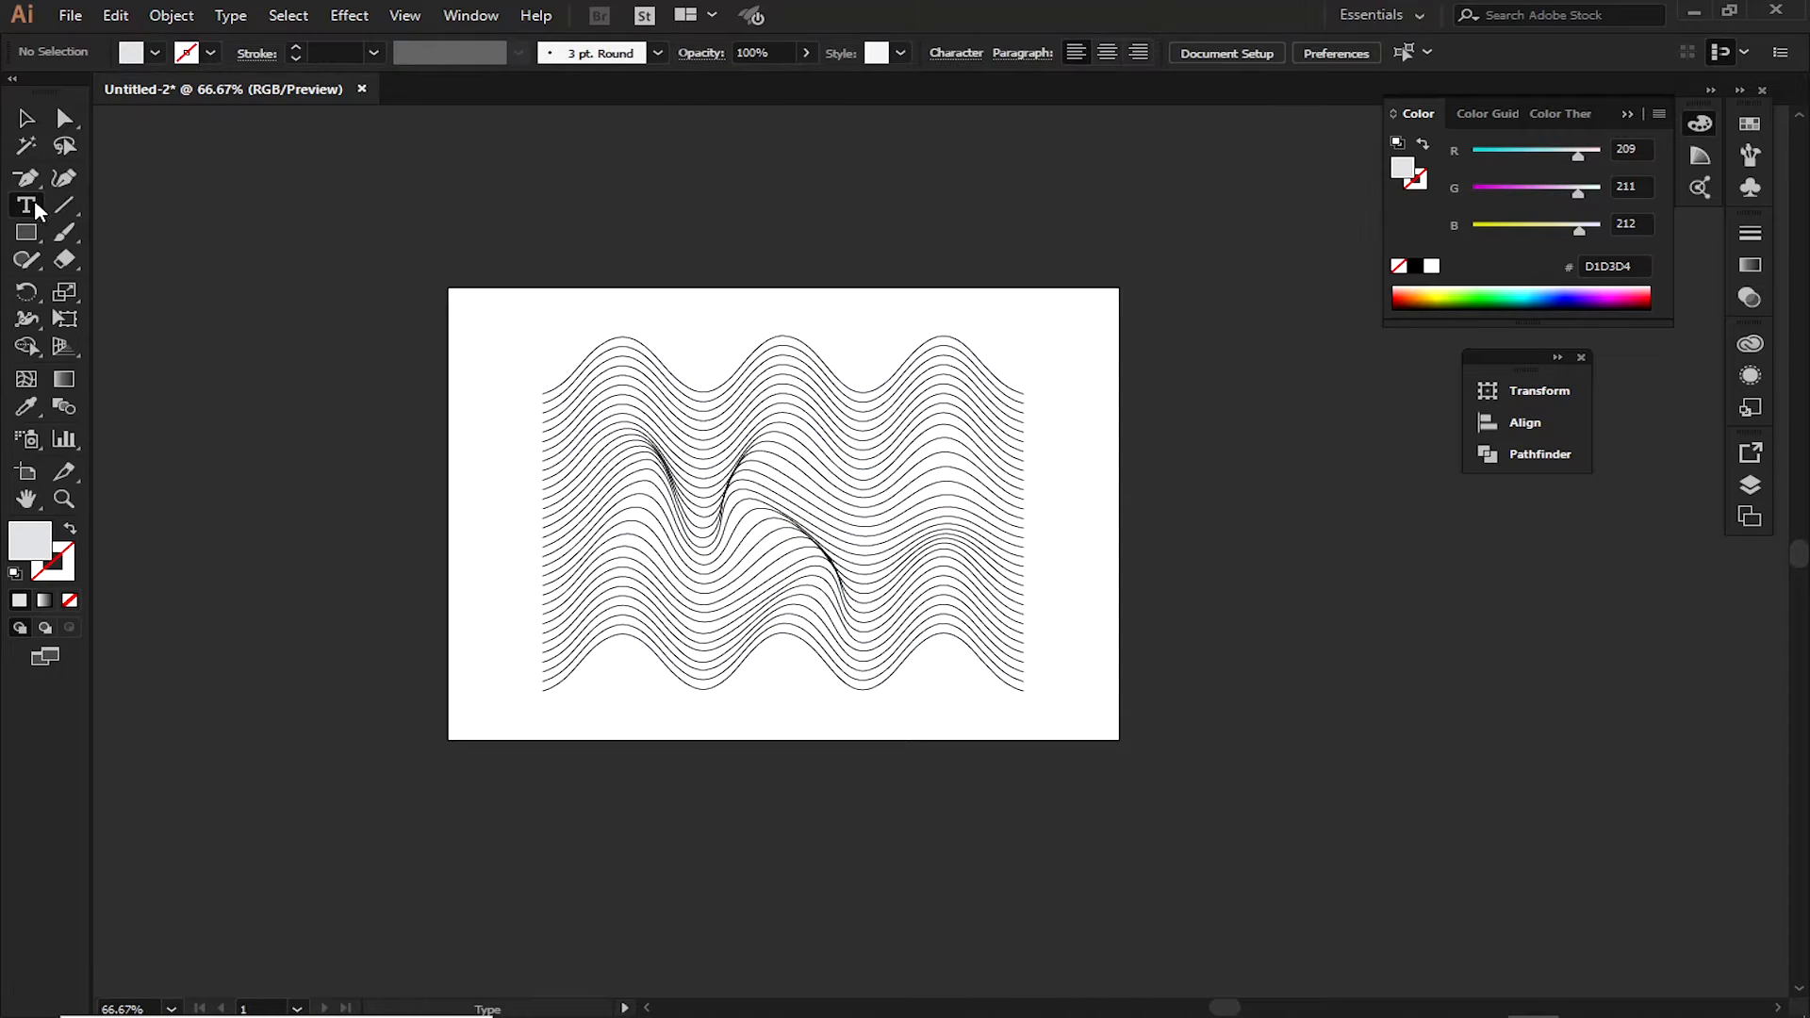
click(756, 199)
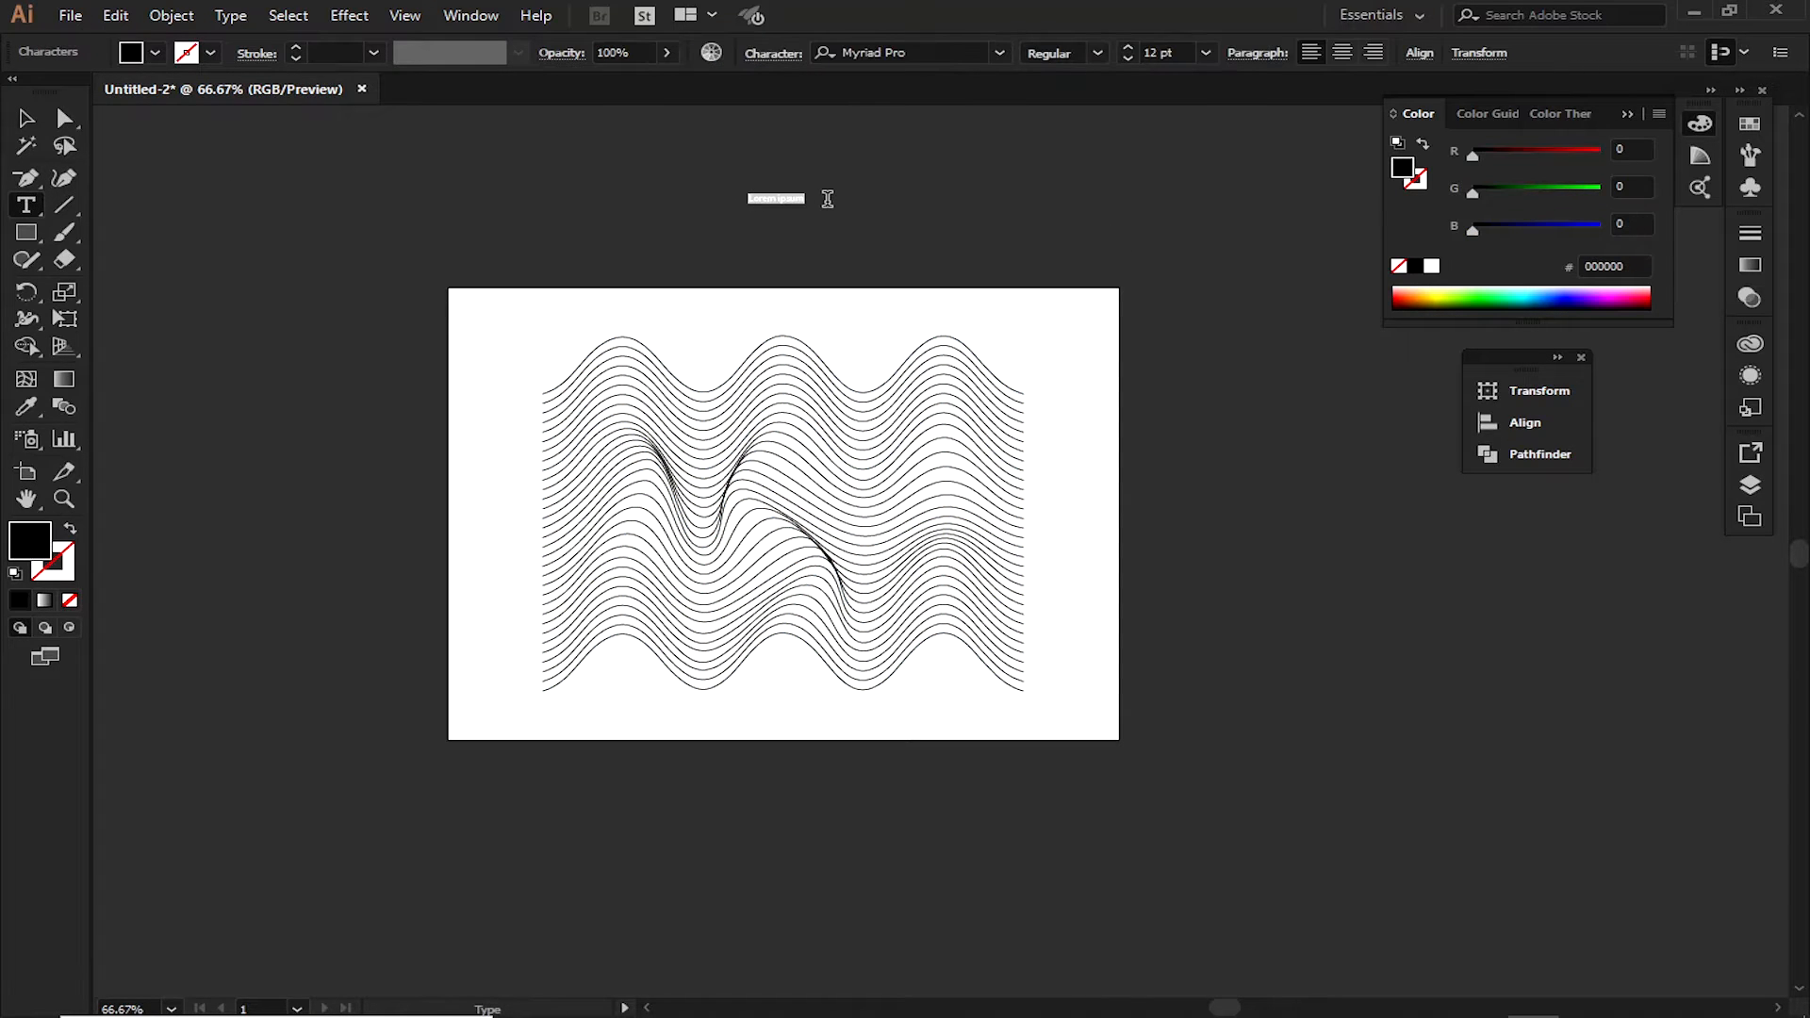
text(A)
click(32, 118)
drag(759, 207, 896, 276)
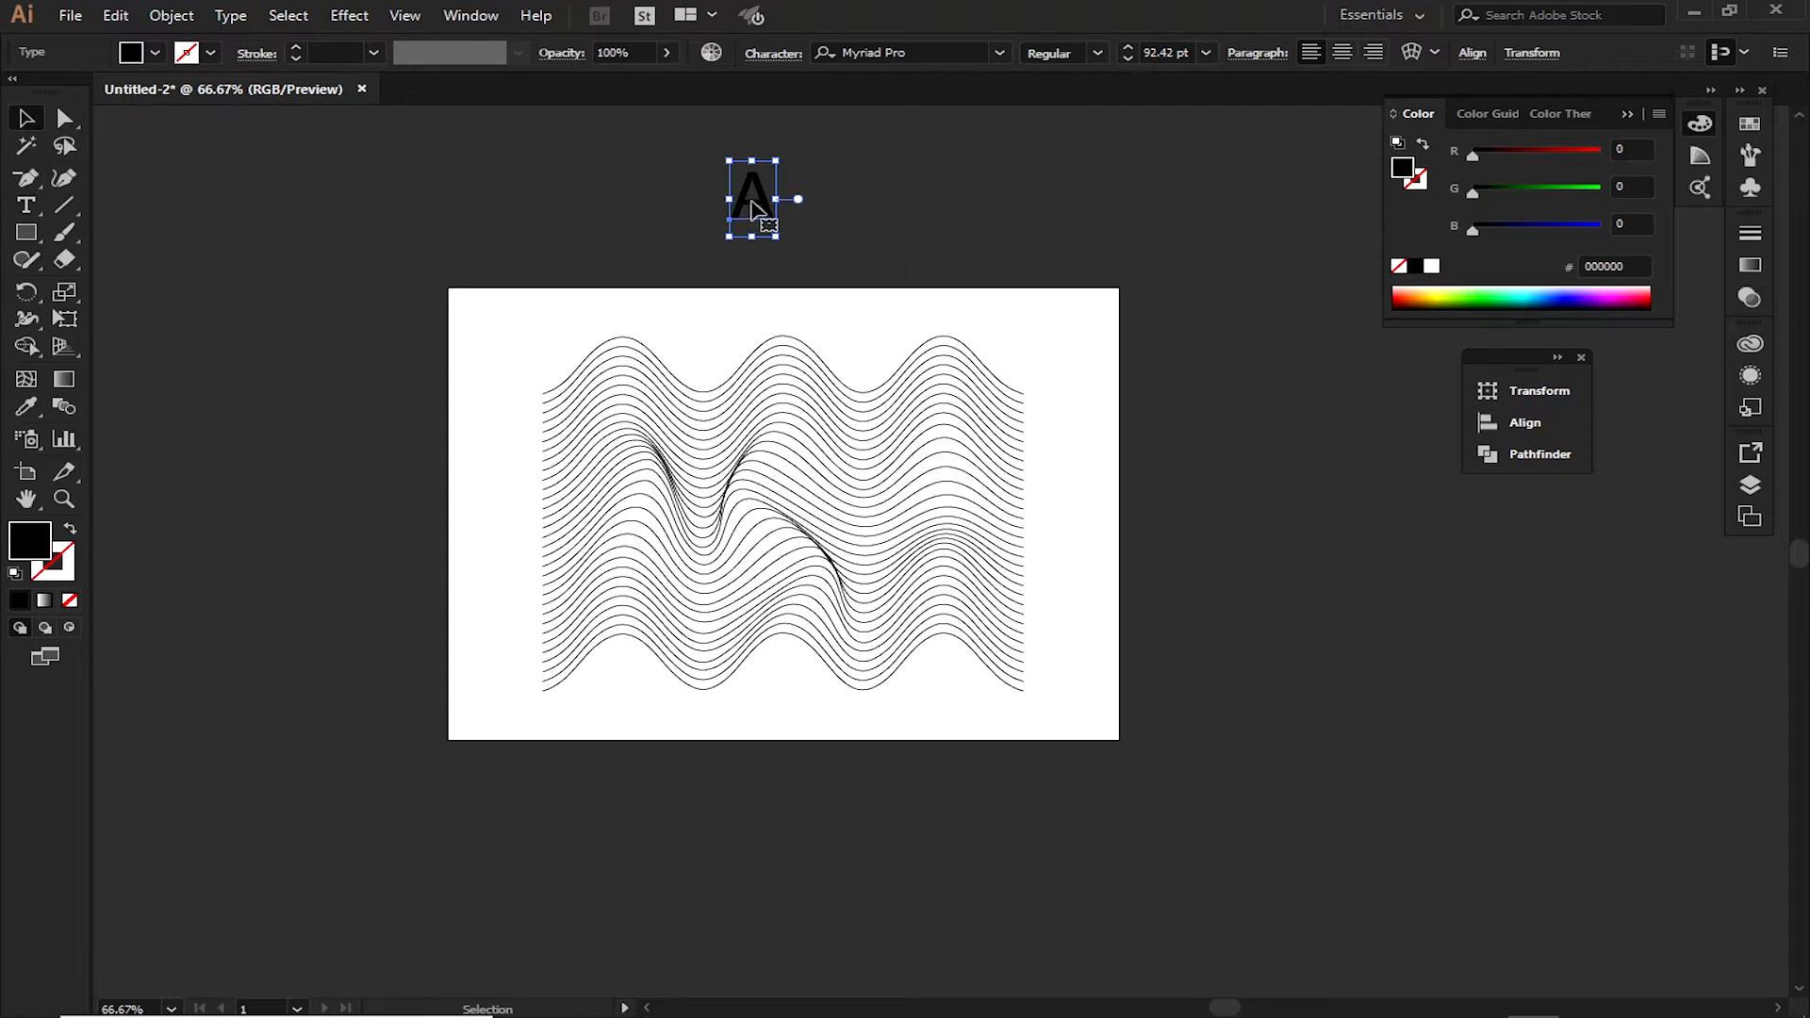
Move the letter A onto the artboard, just below the middle of the wavy lines
double_click(758, 201)
click(28, 117)
drag(759, 203, 787, 517)
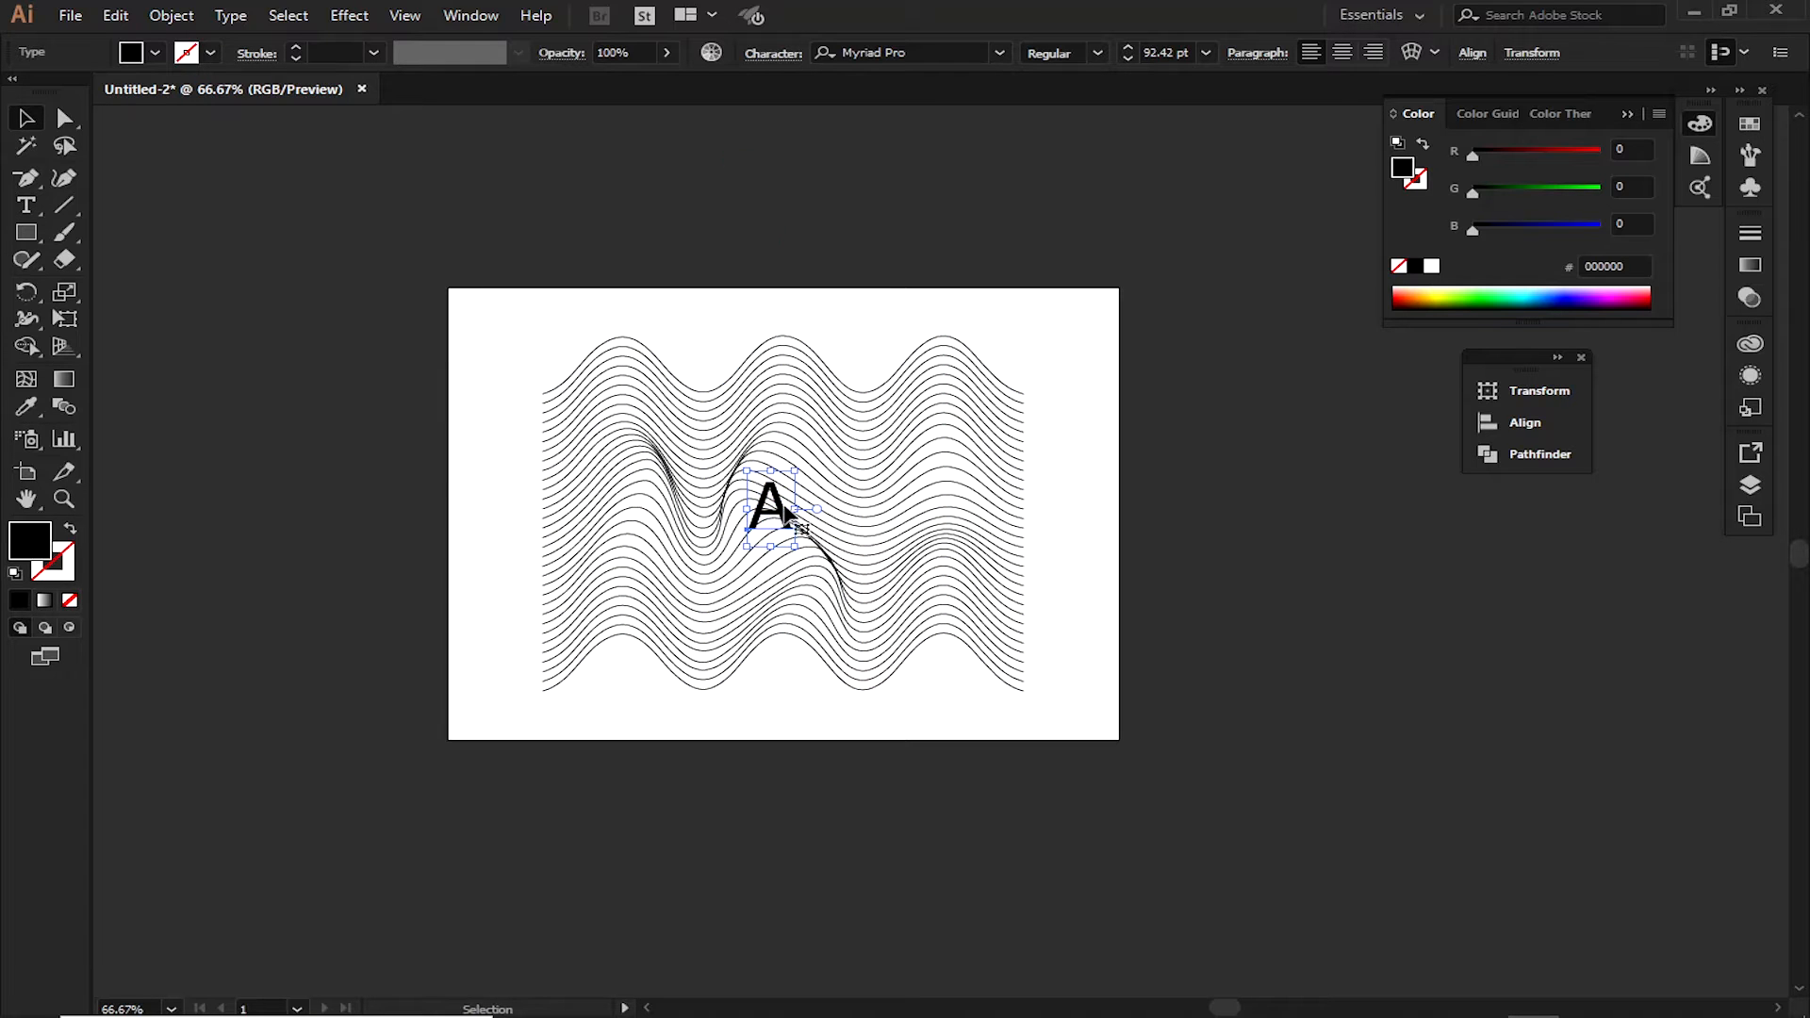
double_click(784, 515)
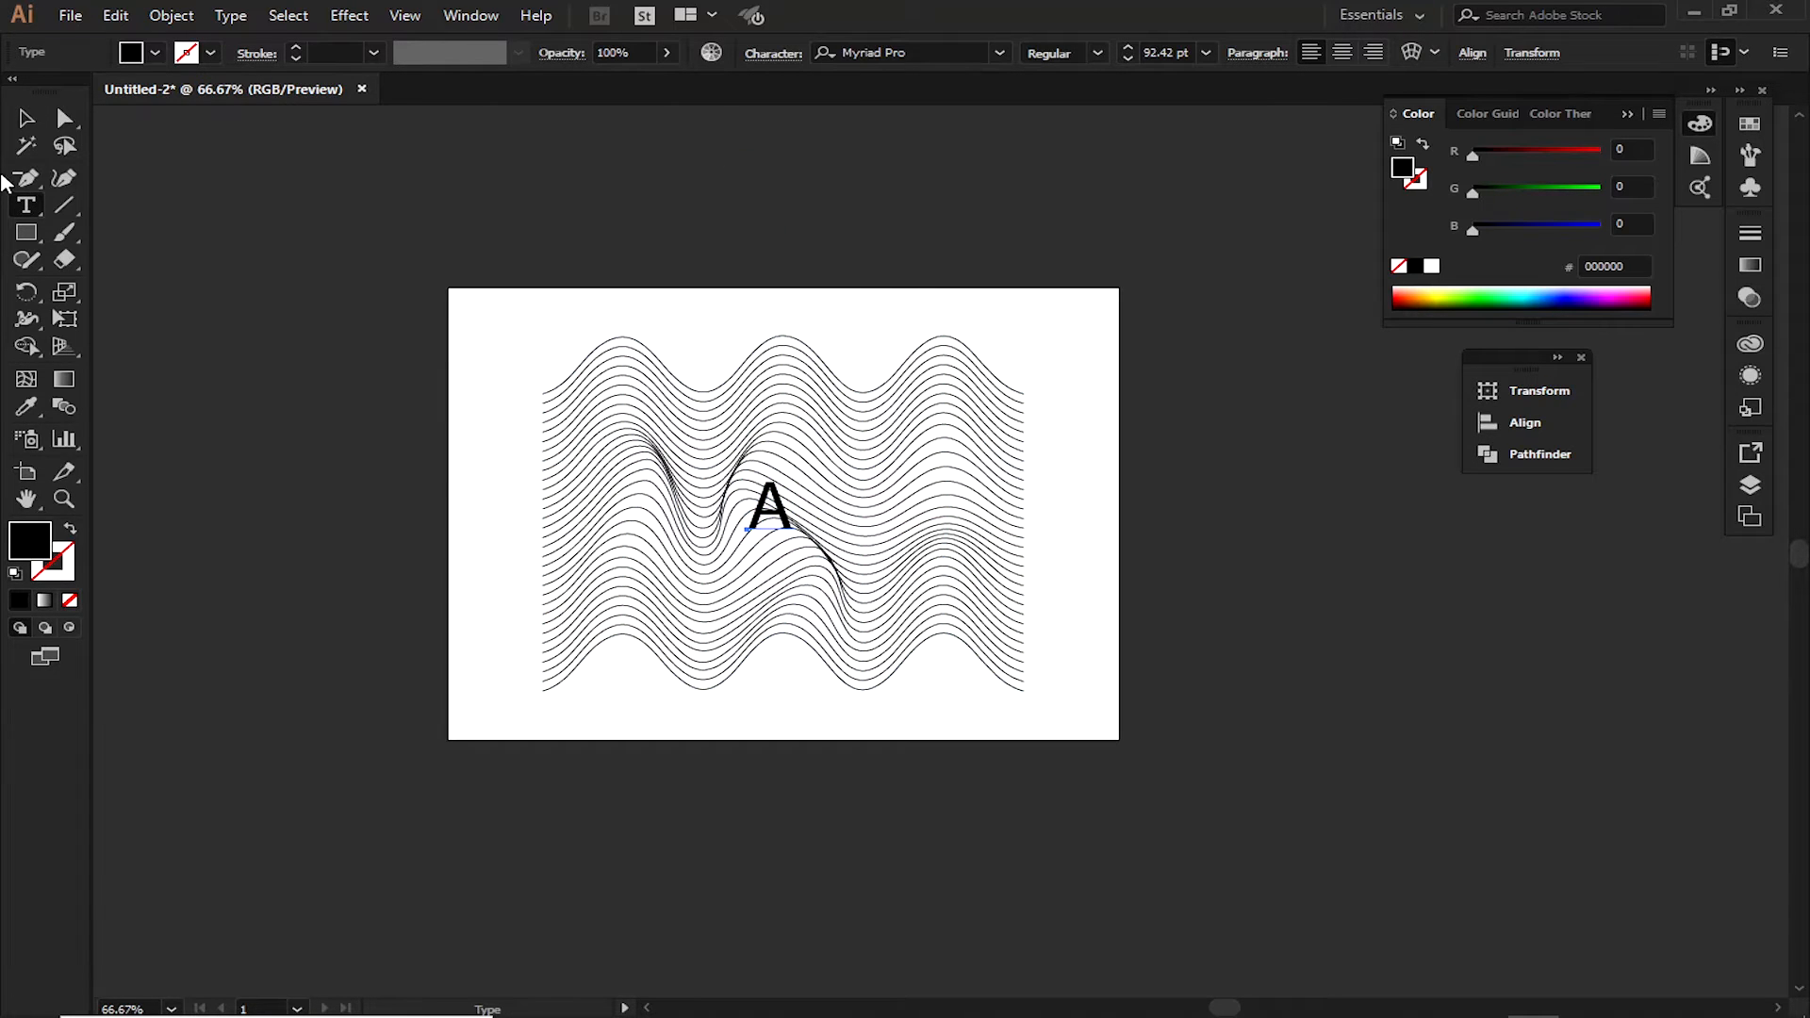
click(27, 120)
click(953, 242)
drag(788, 520, 809, 721)
Set the letter A in the Stovia font with the Black style
double_click(794, 707)
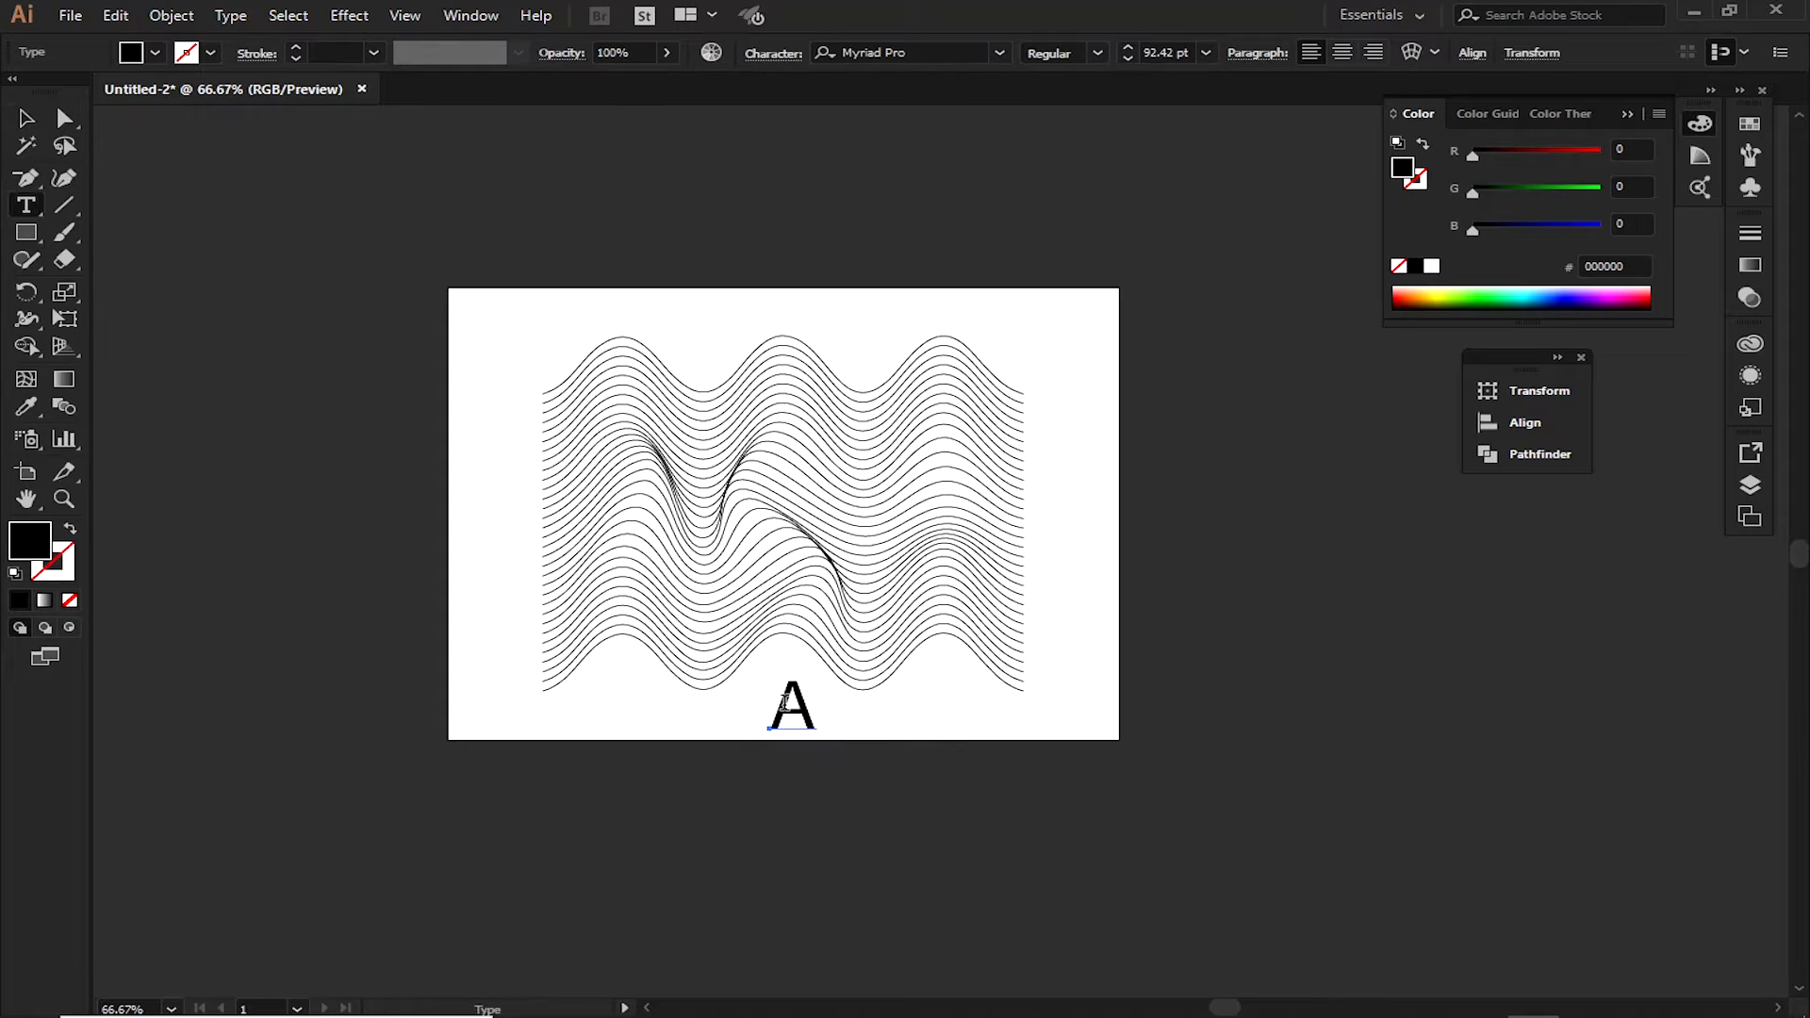
double_click(809, 712)
click(919, 52)
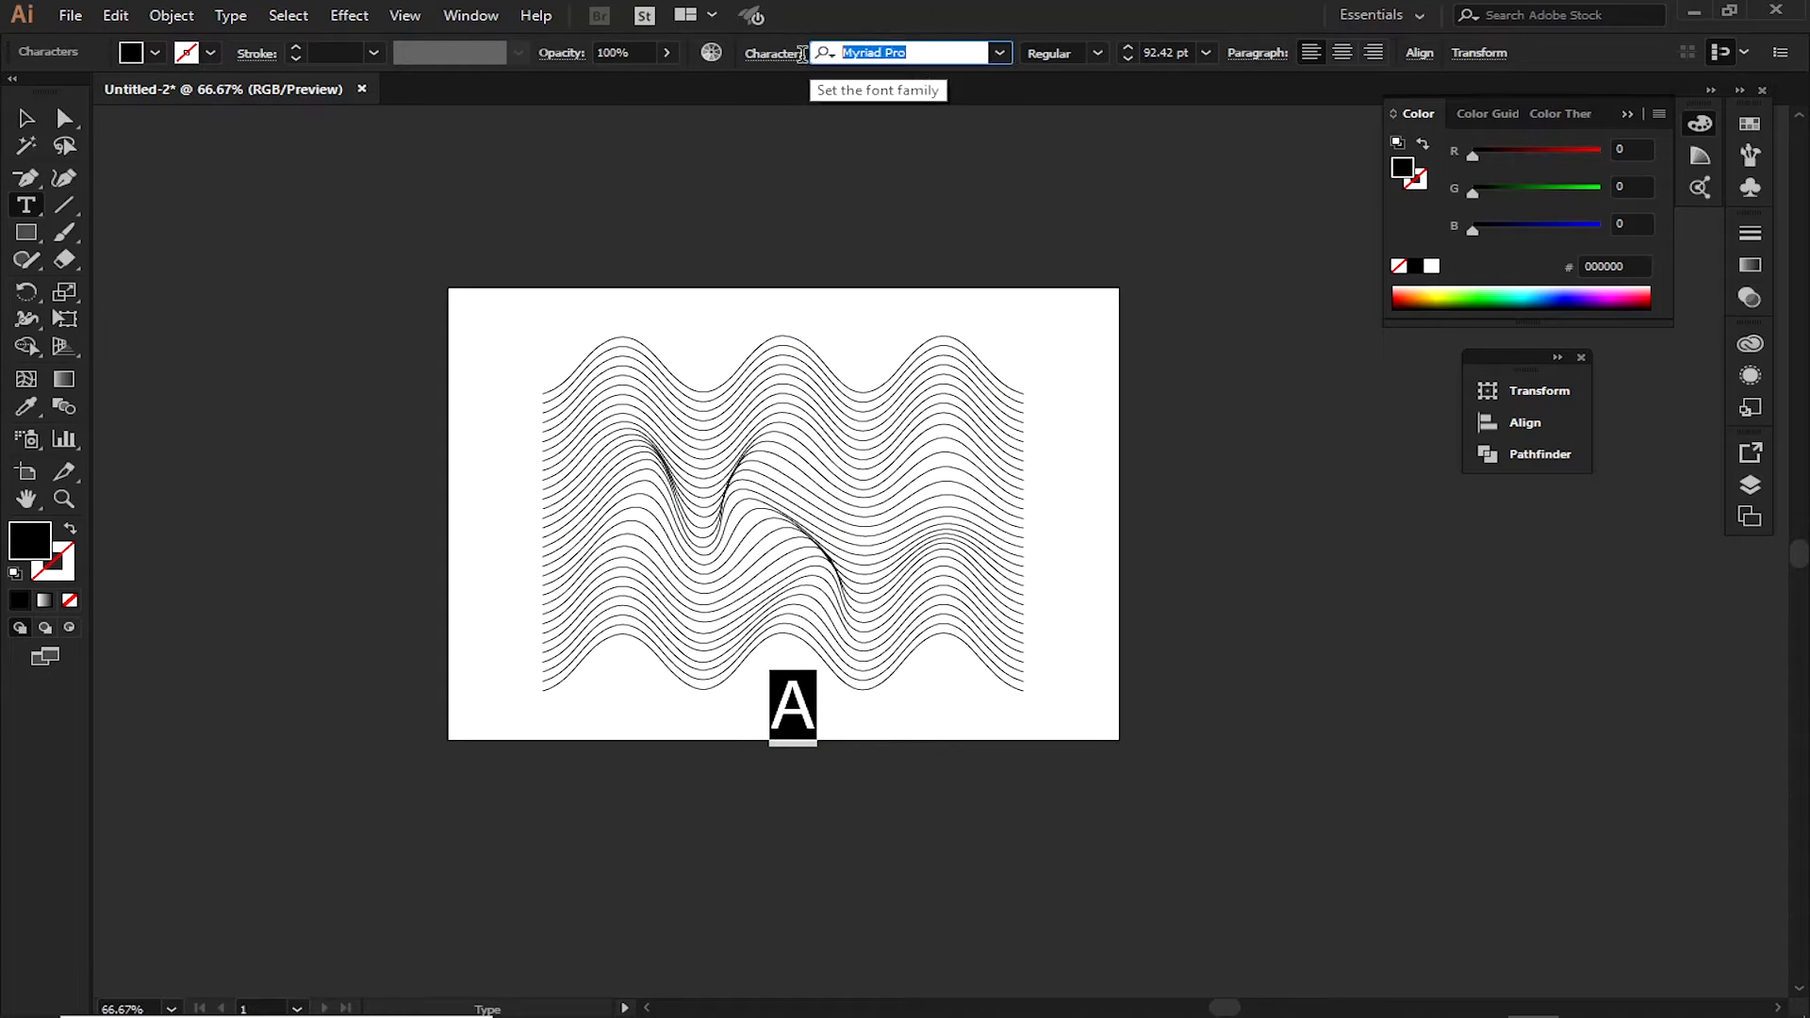
text(Stovia)
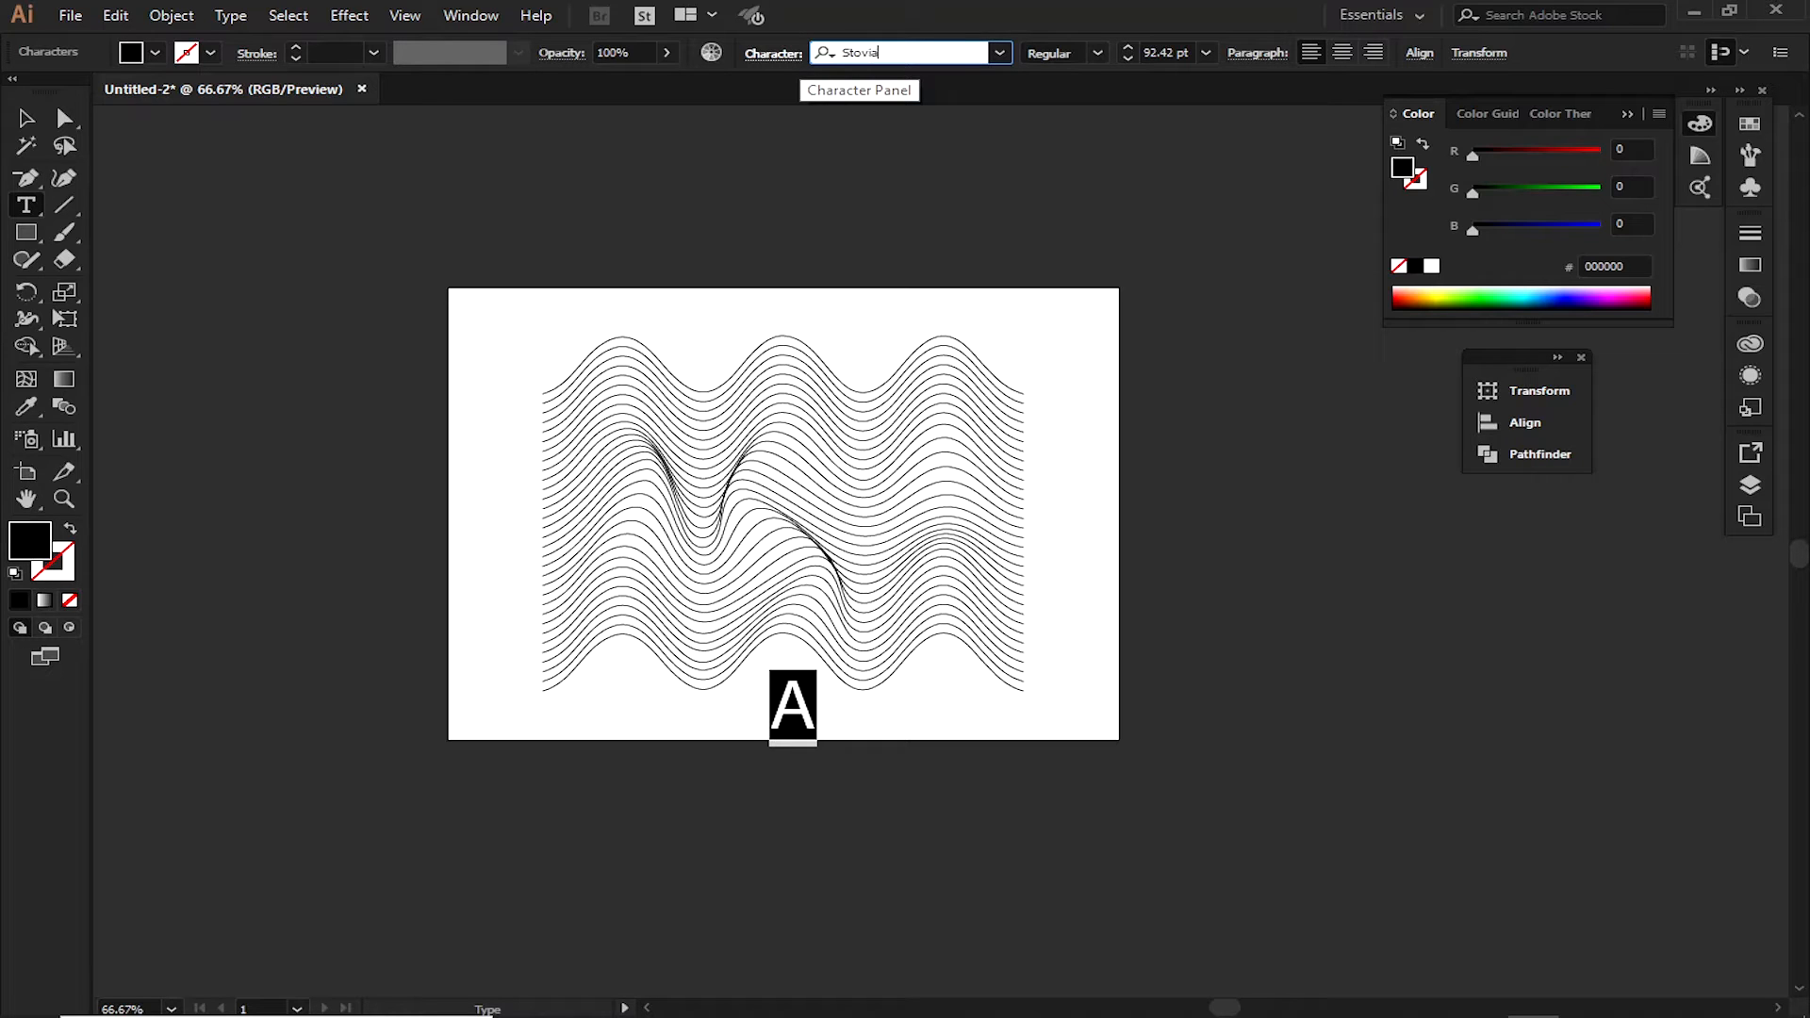
key(Return)
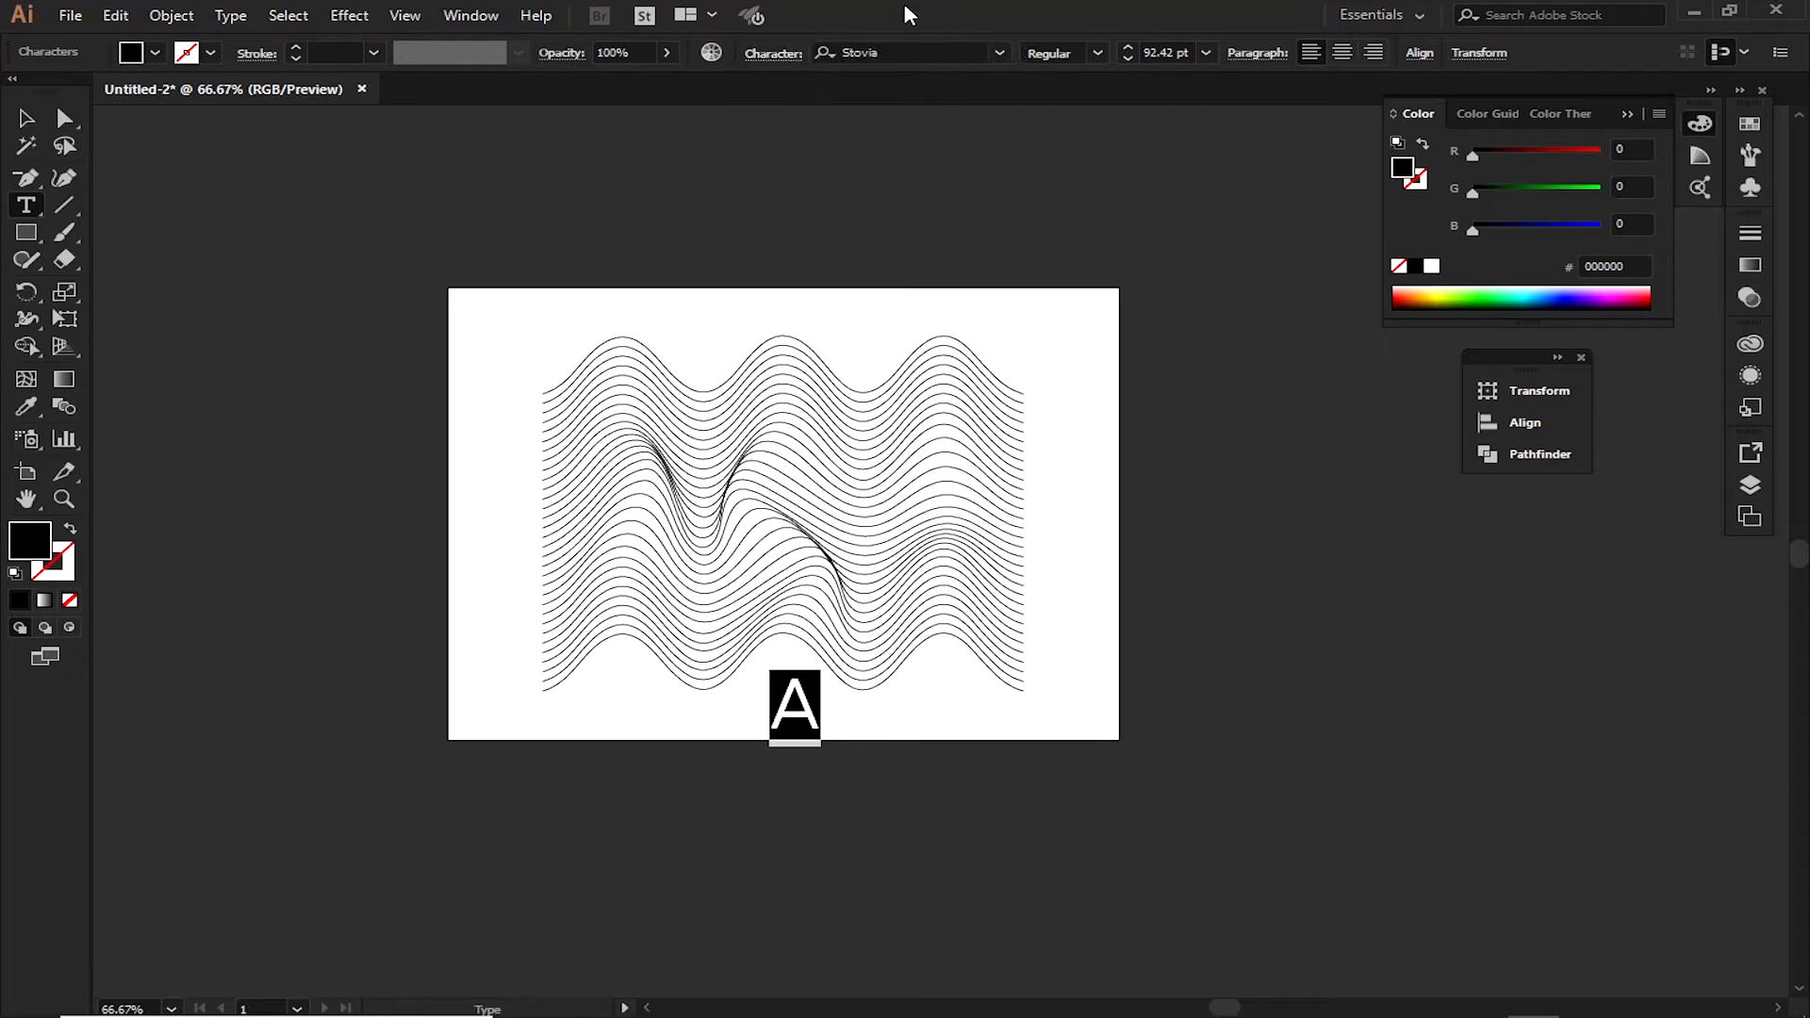
click(1099, 53)
click(1091, 278)
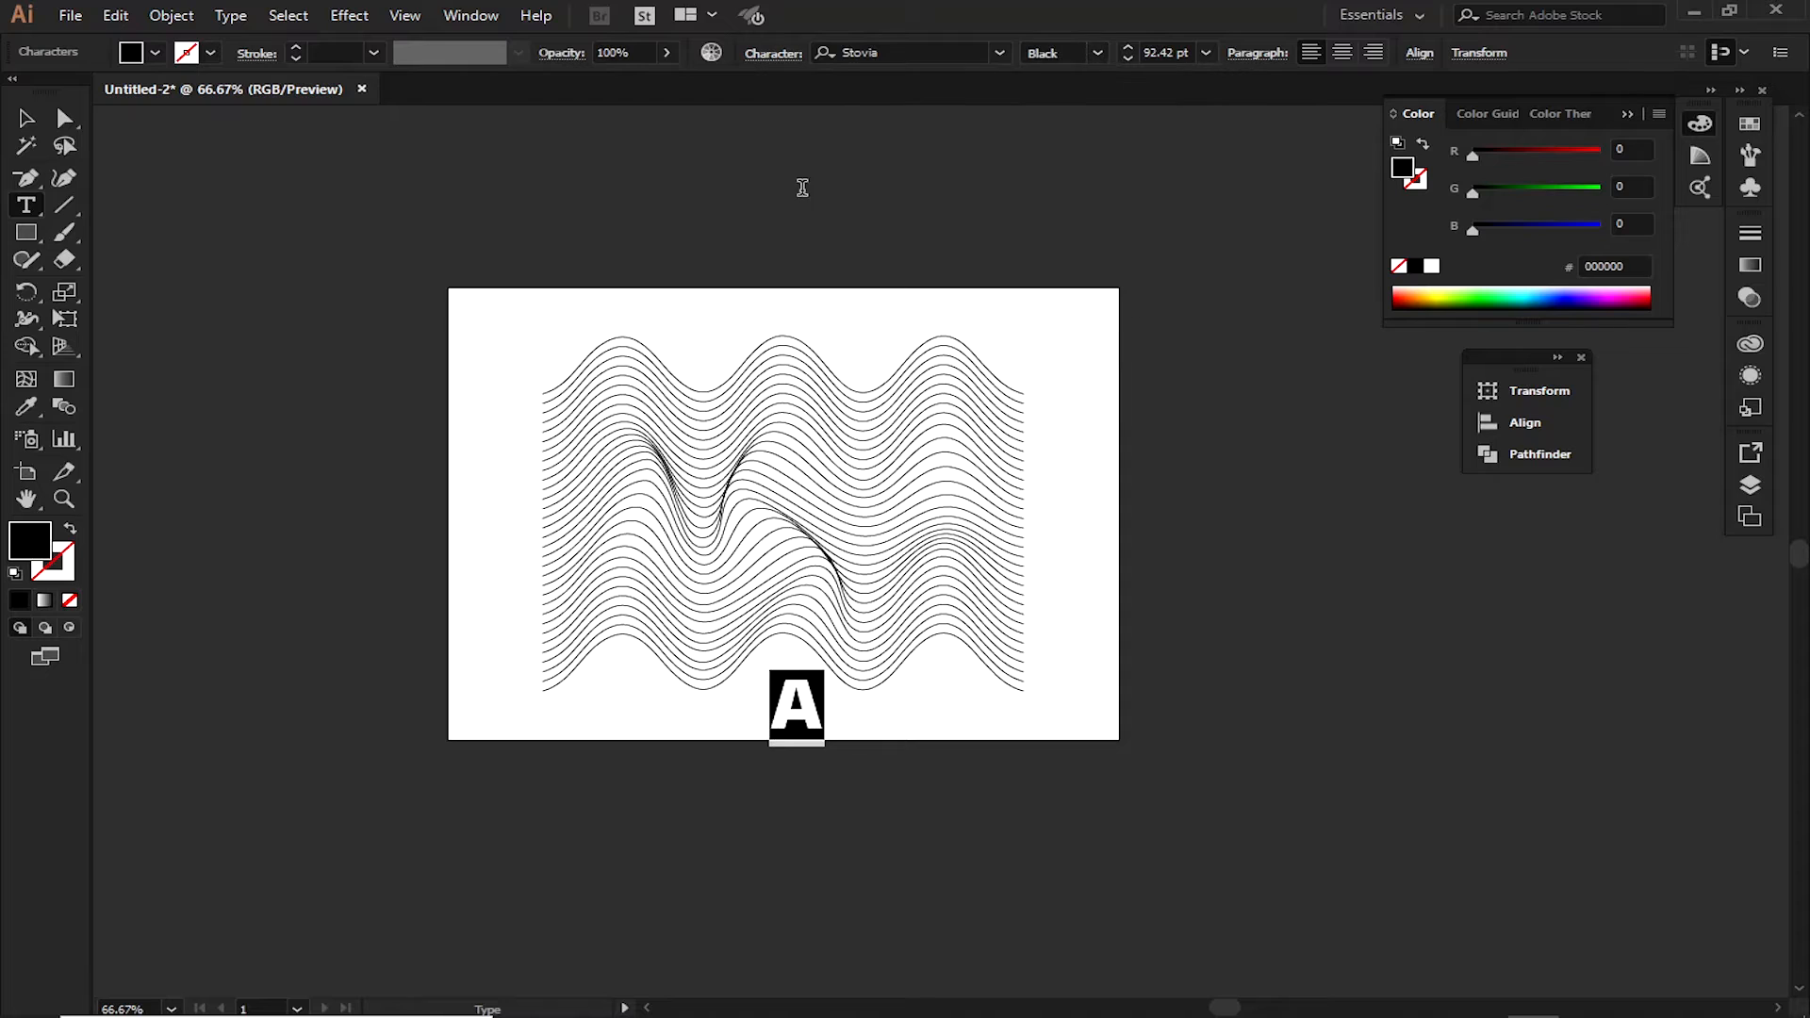
click(25, 118)
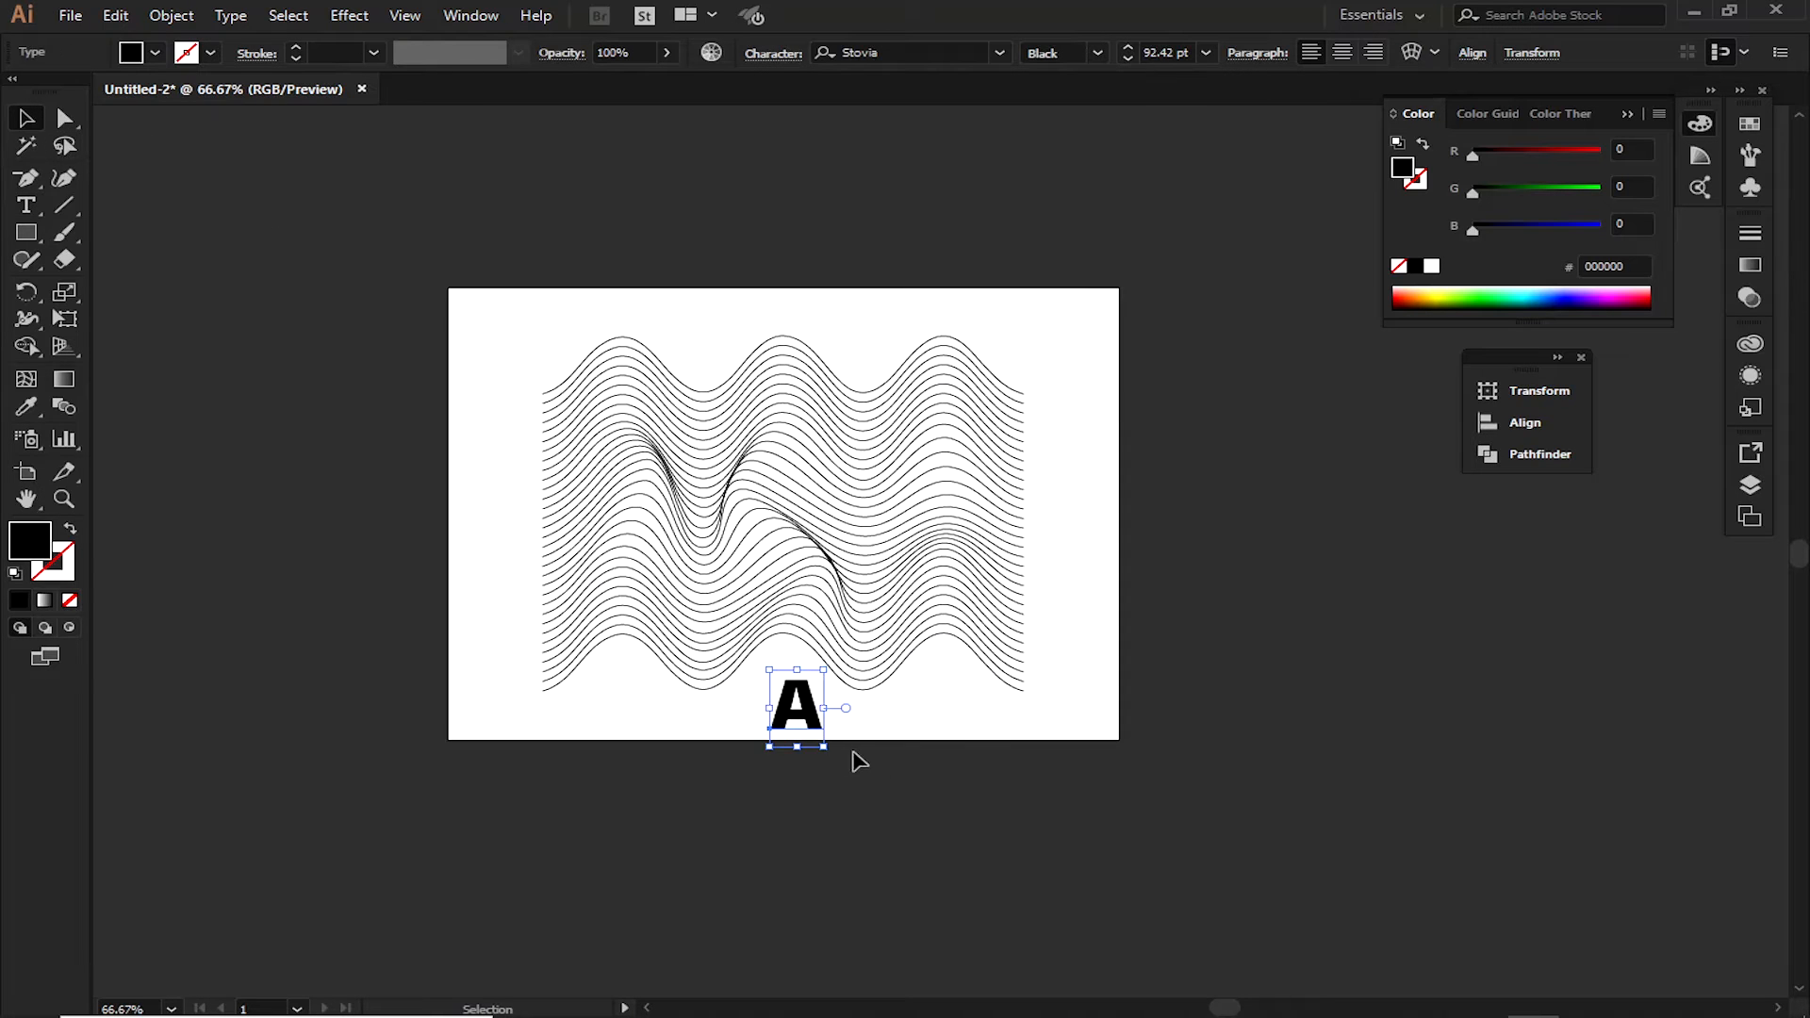
Convert the letter A to outlines and enlarge it to about 308 px wide over the center of the wavy lines
right_click(804, 722)
click(923, 432)
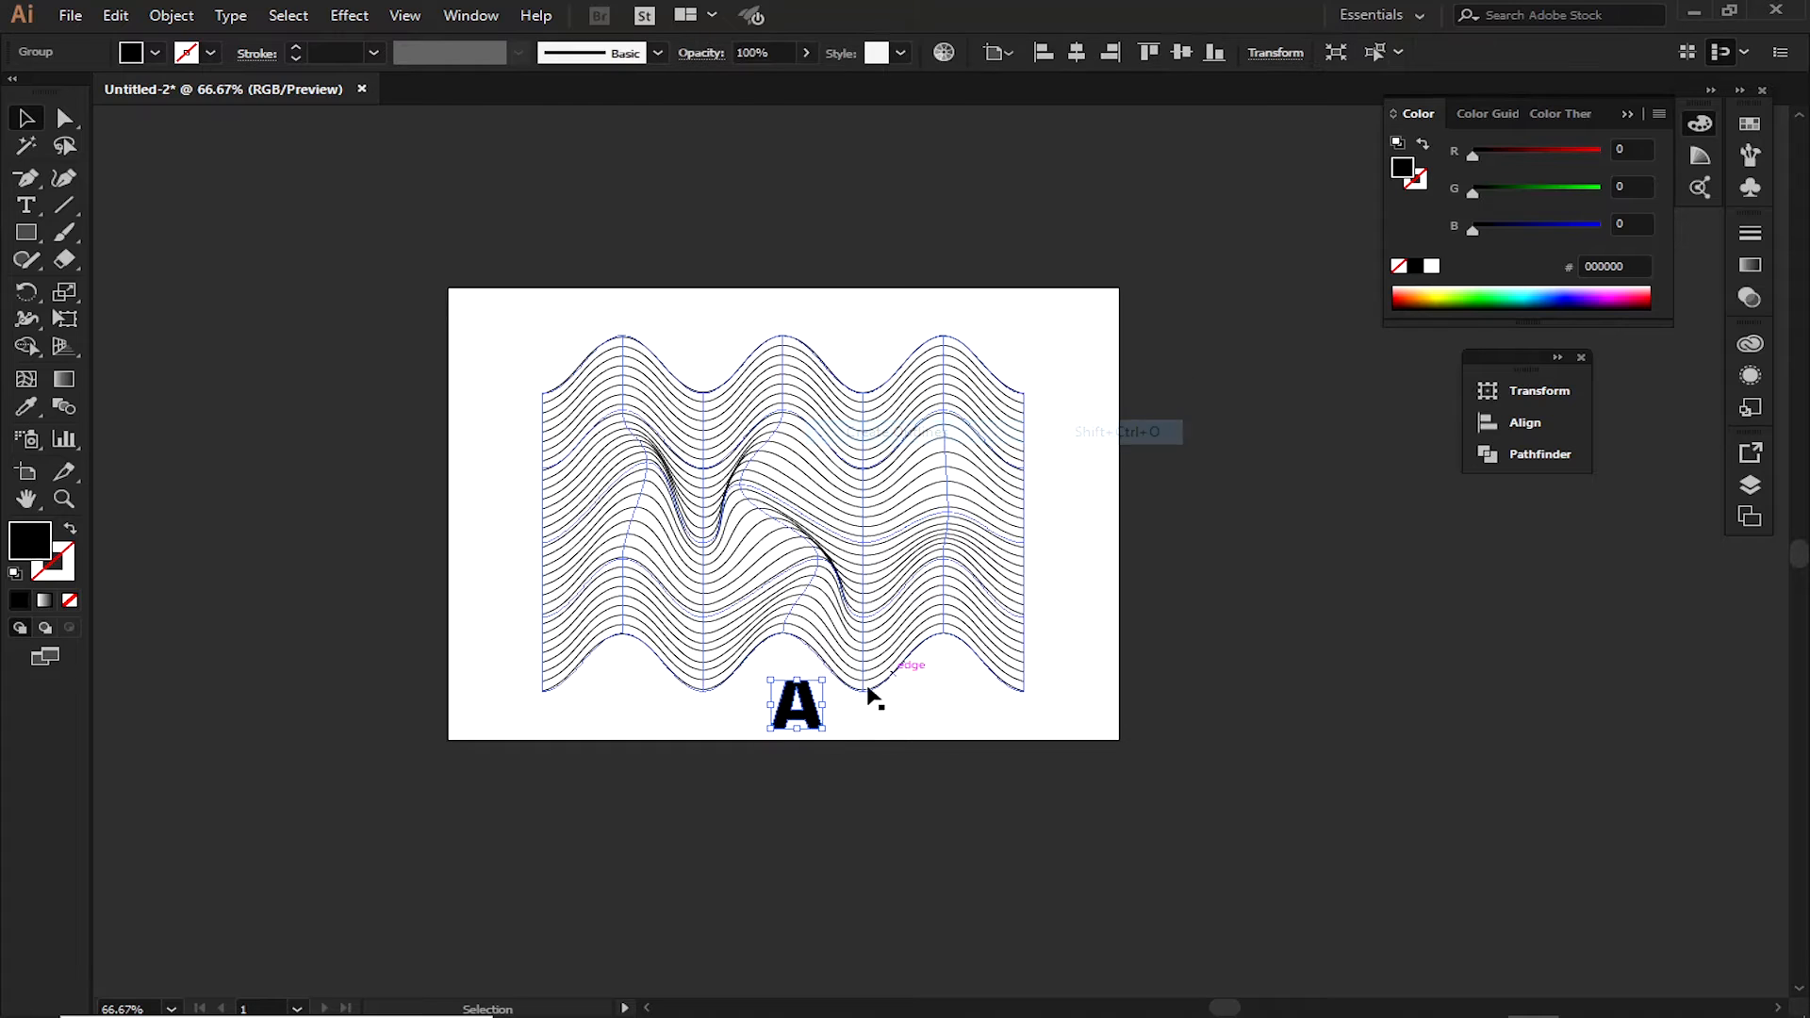
drag(822, 728, 846, 524)
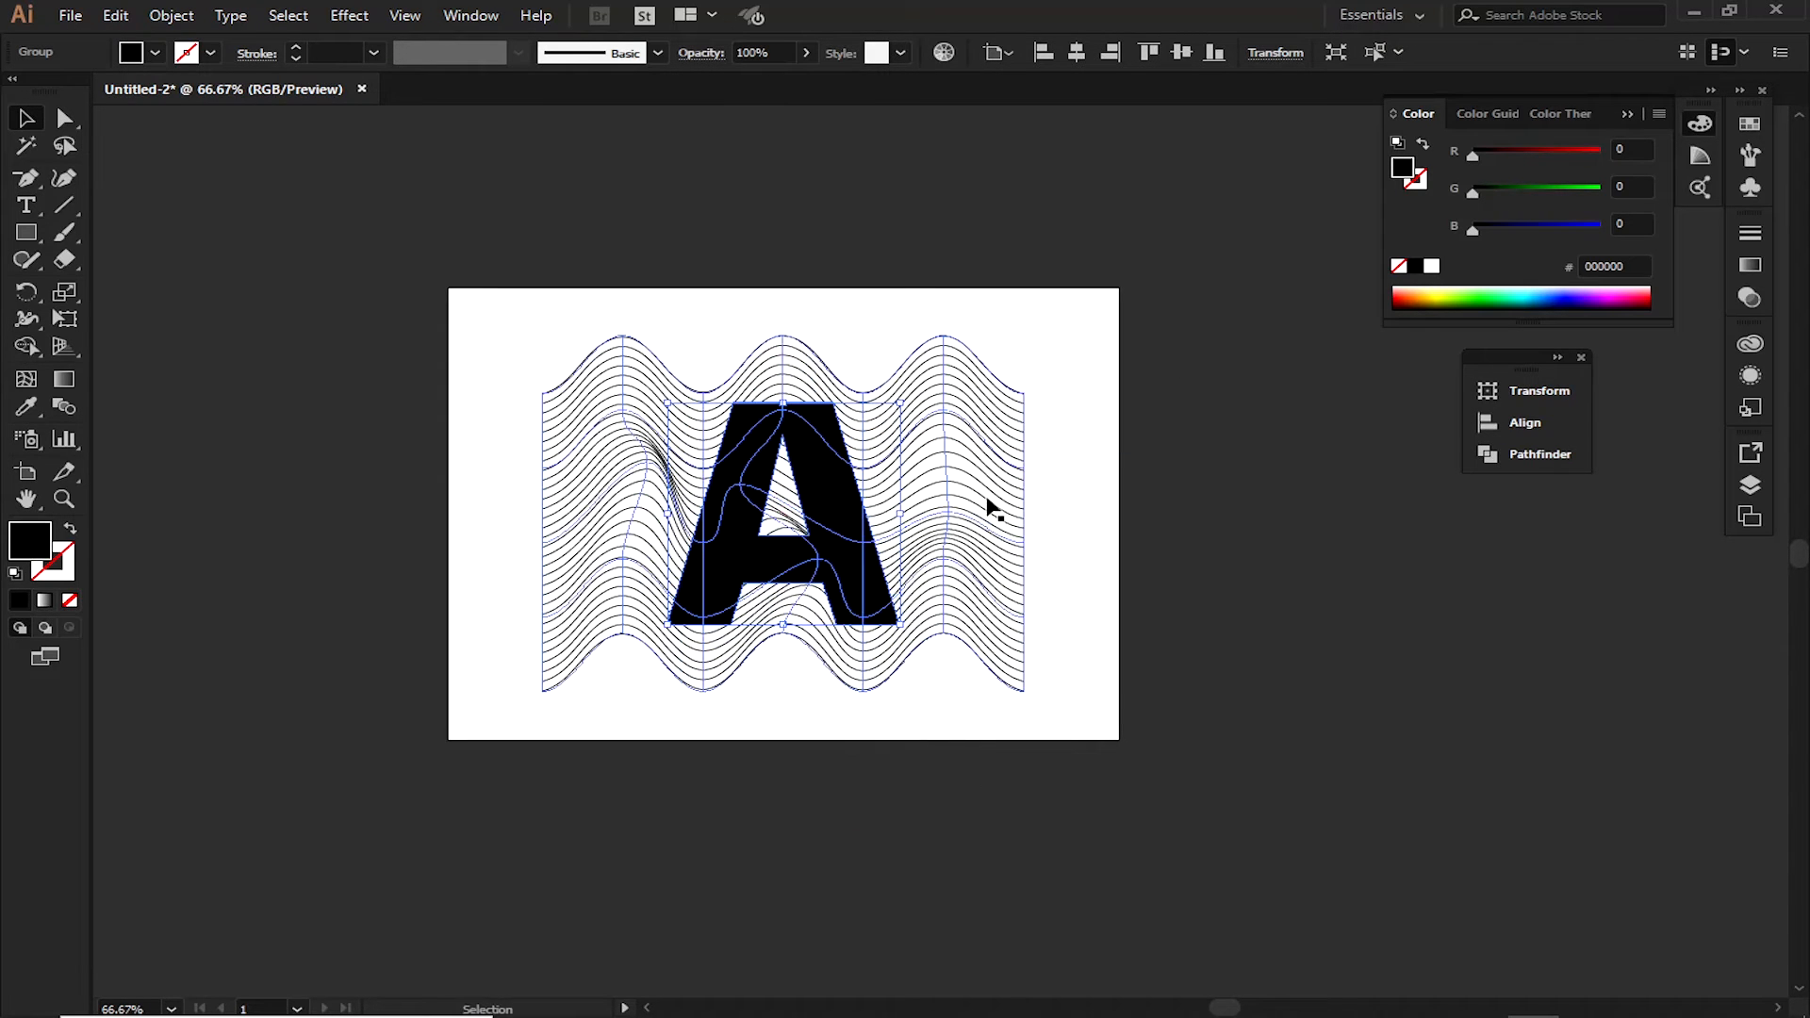
click(1047, 611)
ctrl+click(855, 558)
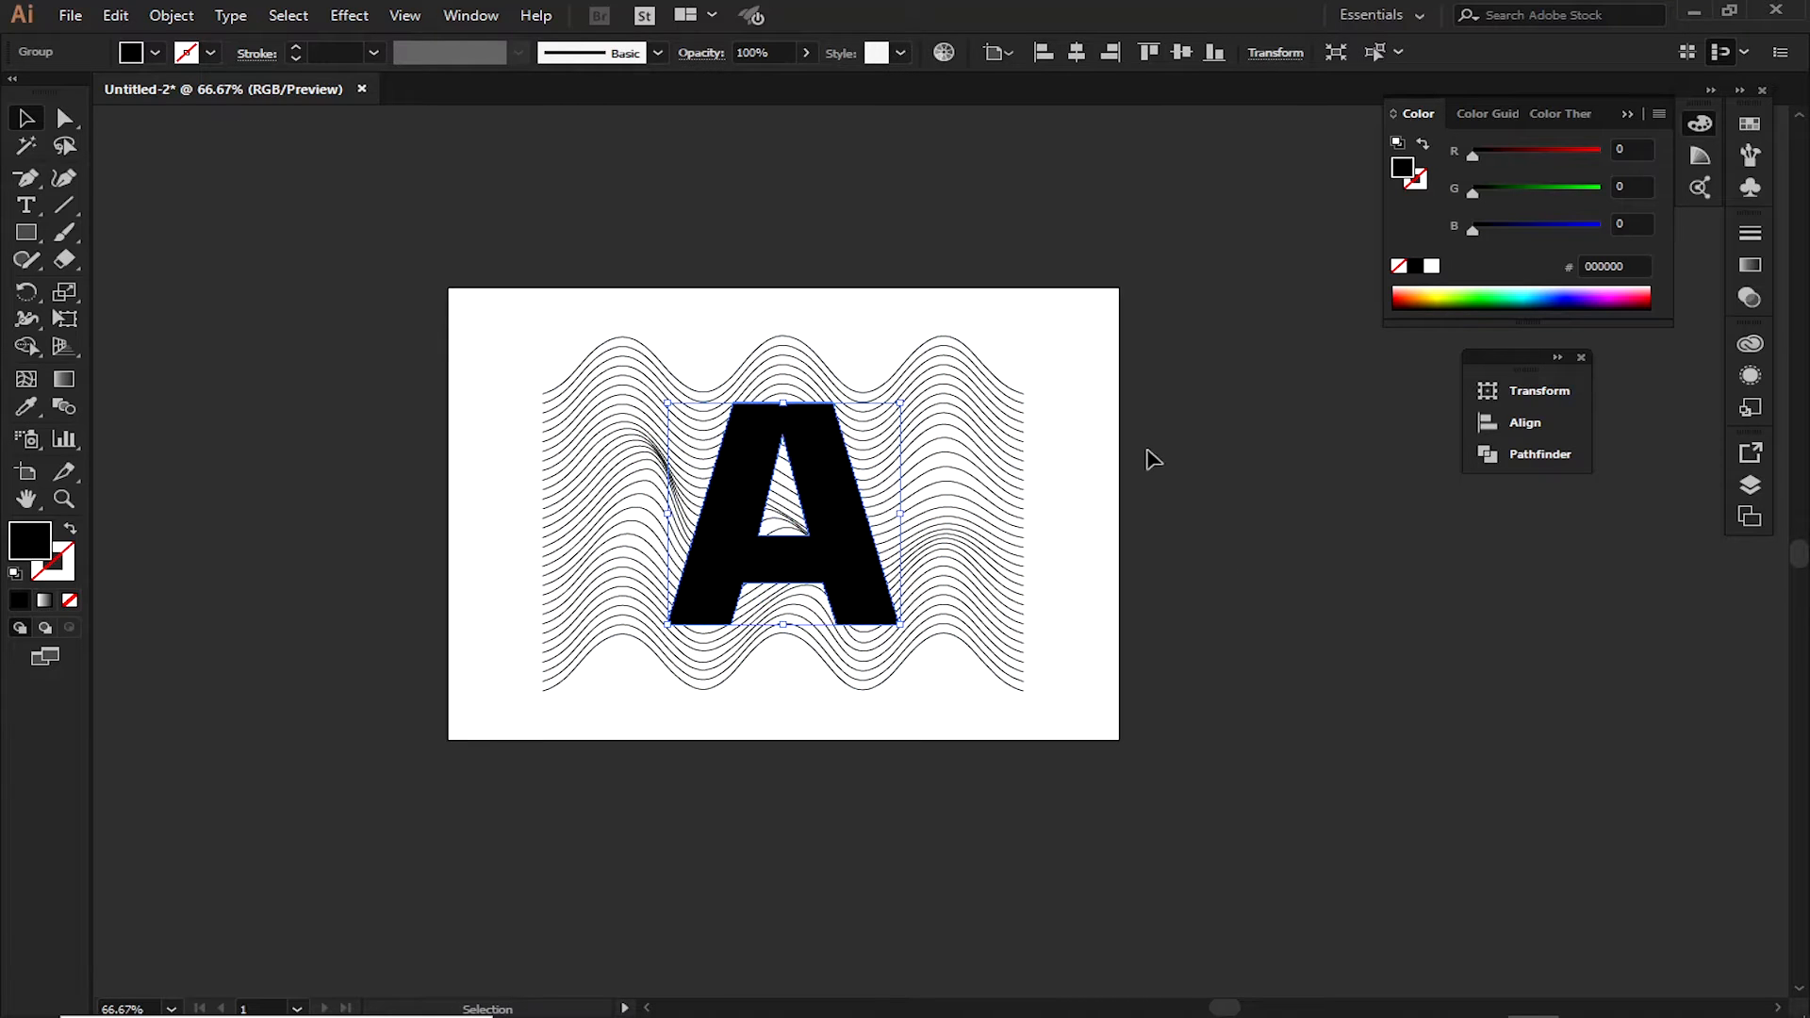
drag(903, 405, 925, 390)
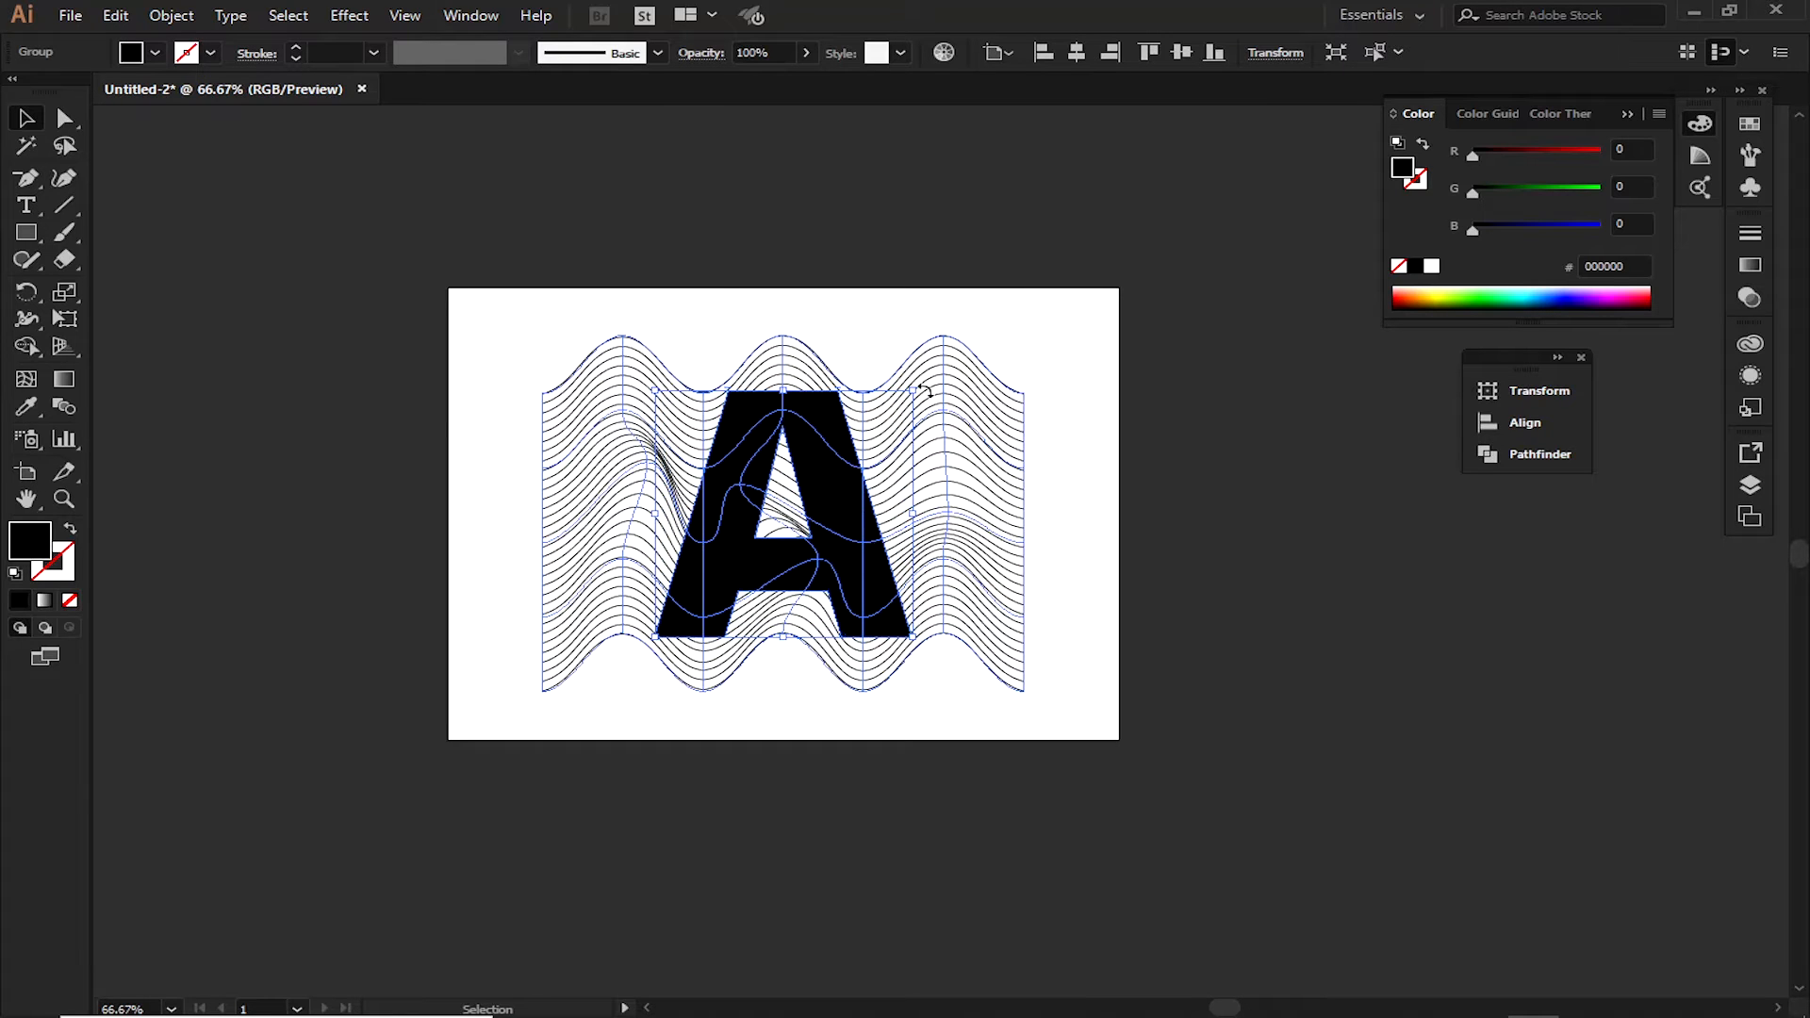
click(719, 302)
Center-align the letter A and the wavy lines to the selection, and keep both selected
drag(687, 292, 942, 749)
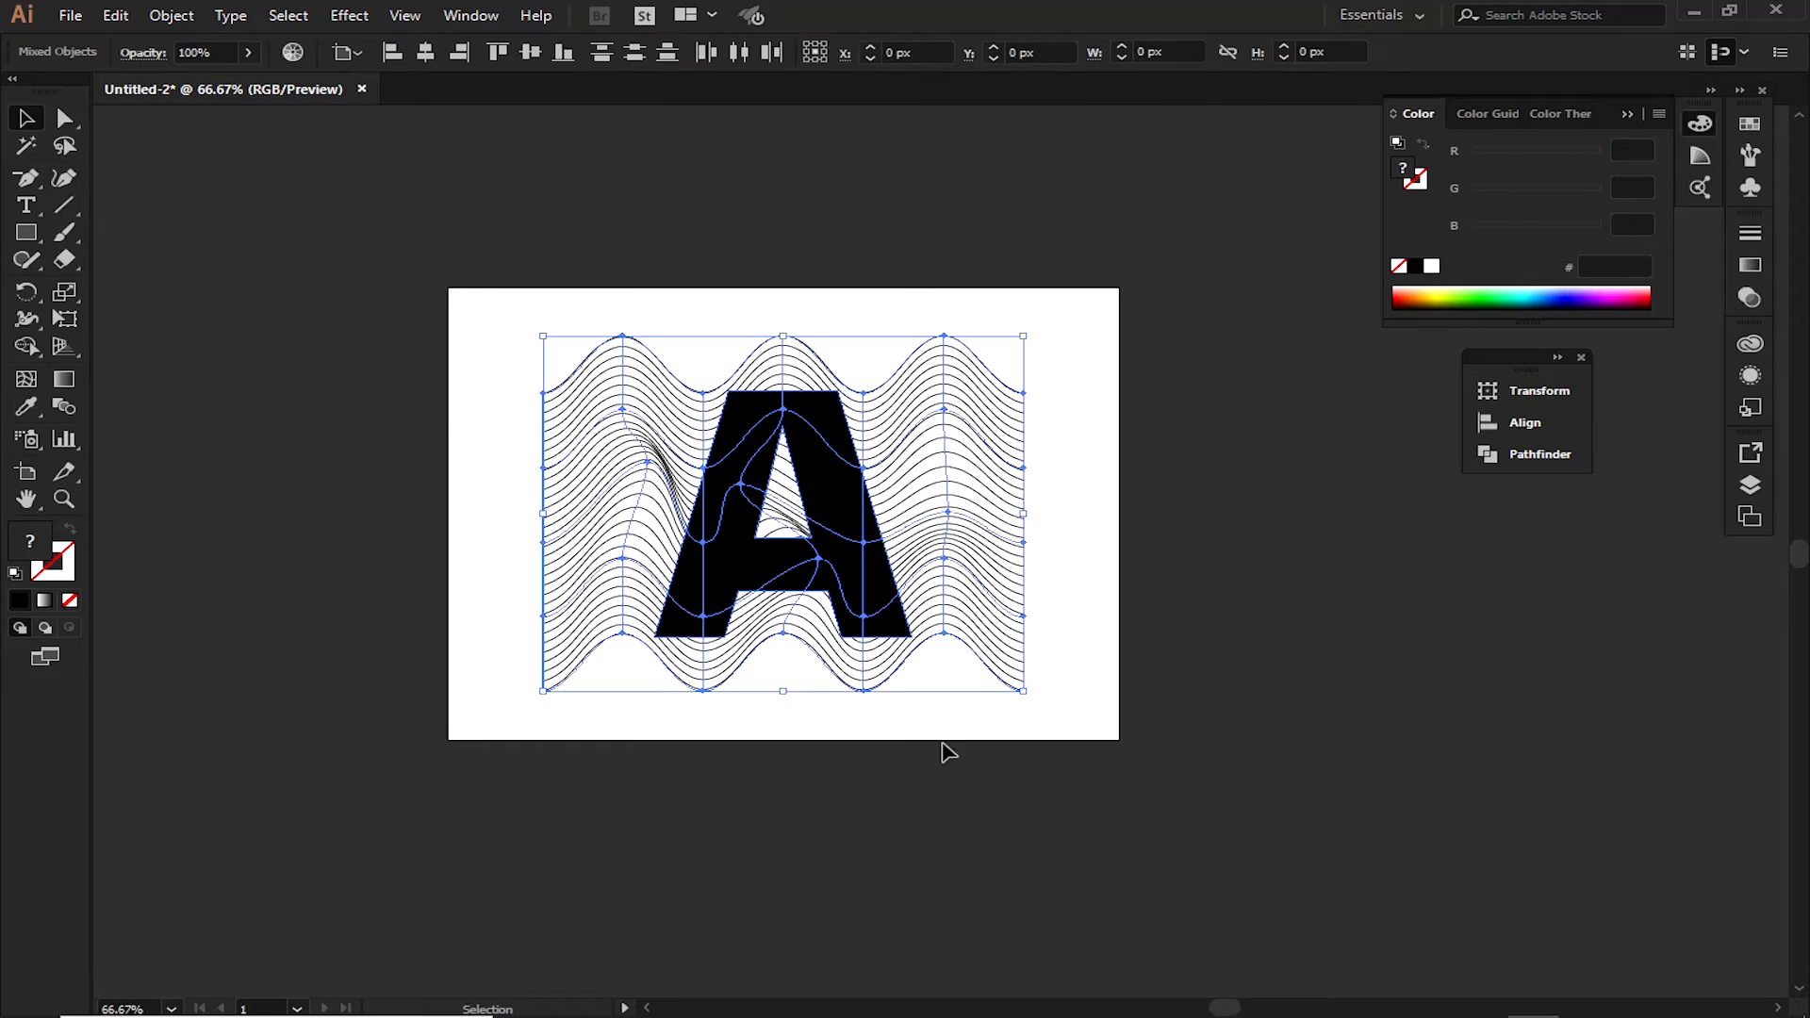
click(348, 53)
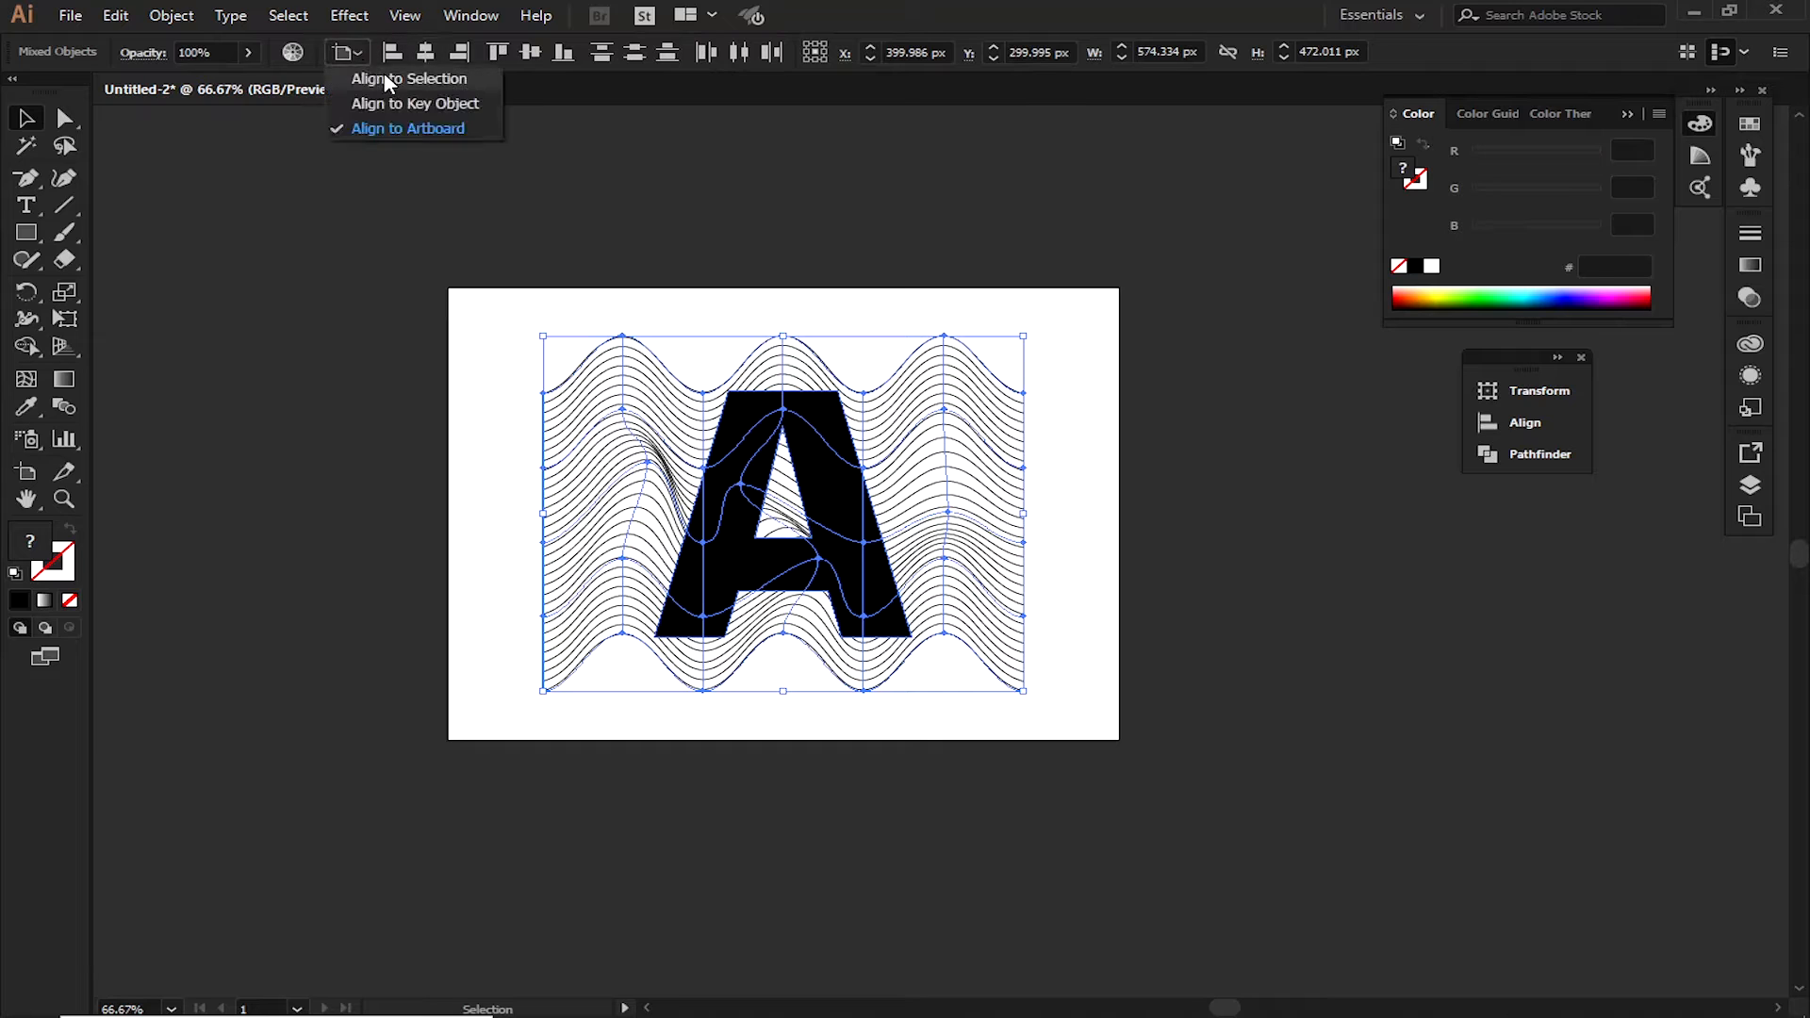
click(406, 73)
click(426, 51)
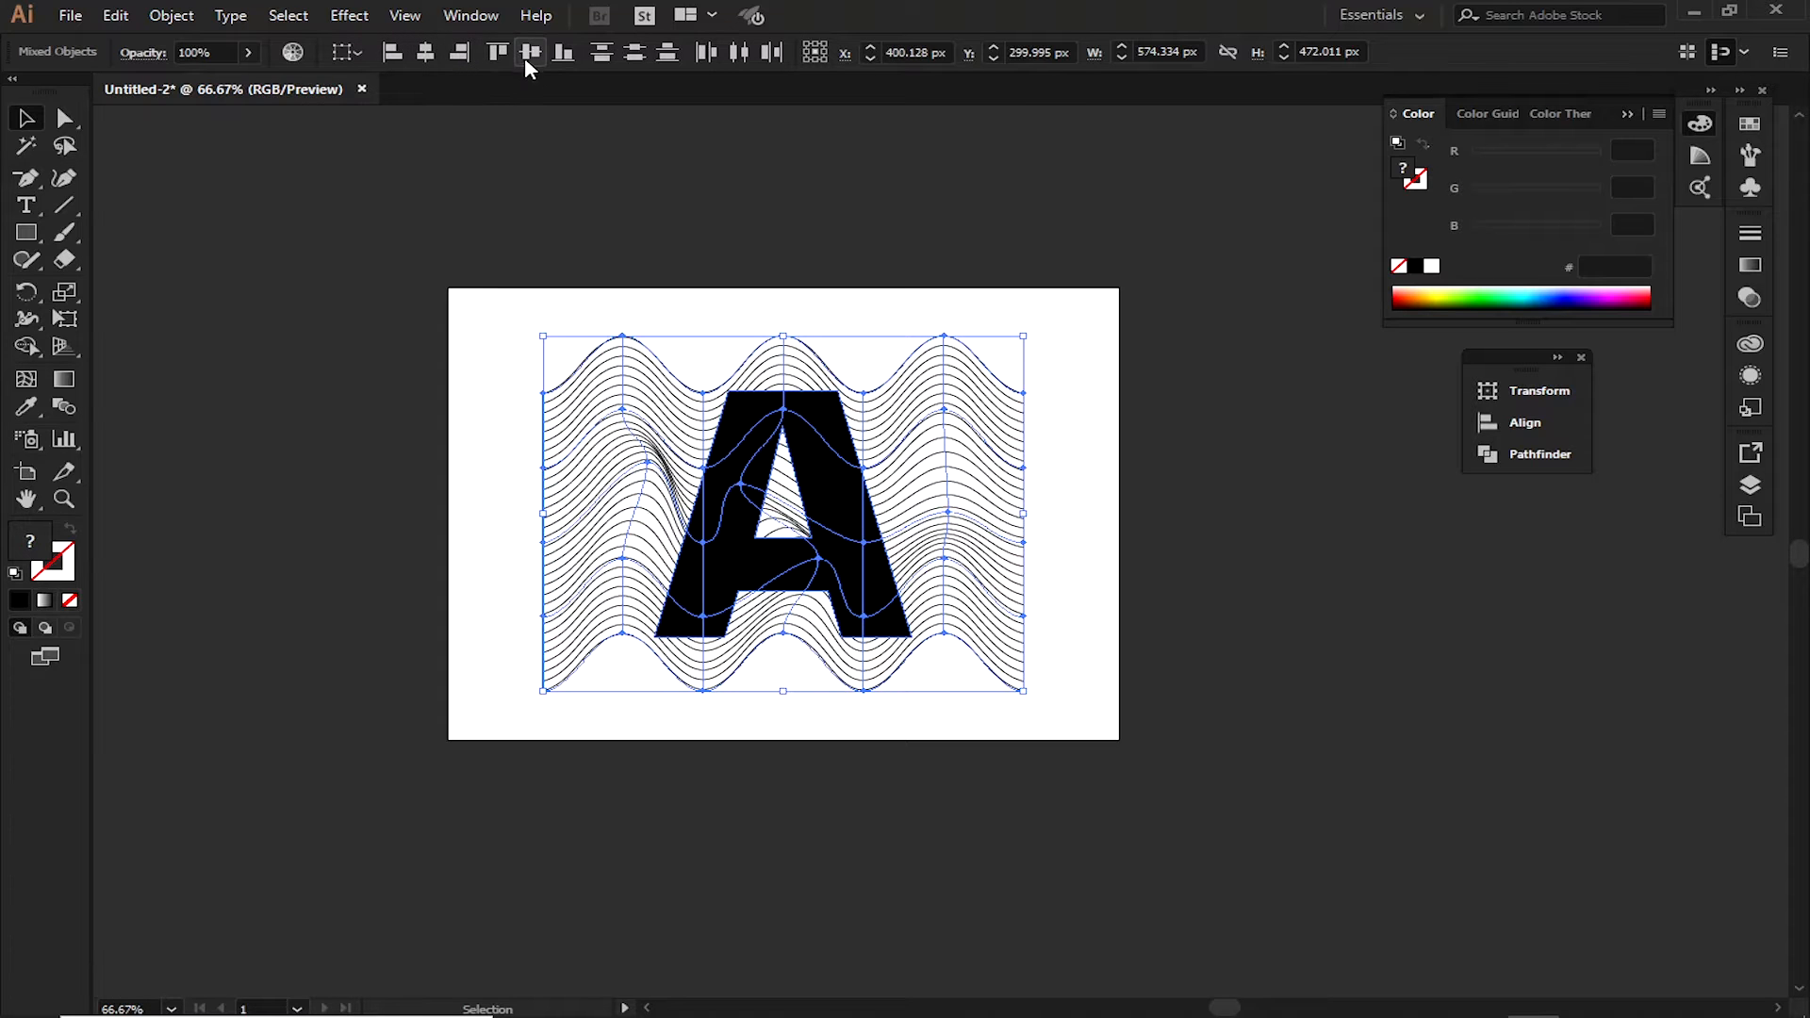
click(760, 242)
drag(960, 754, 538, 297)
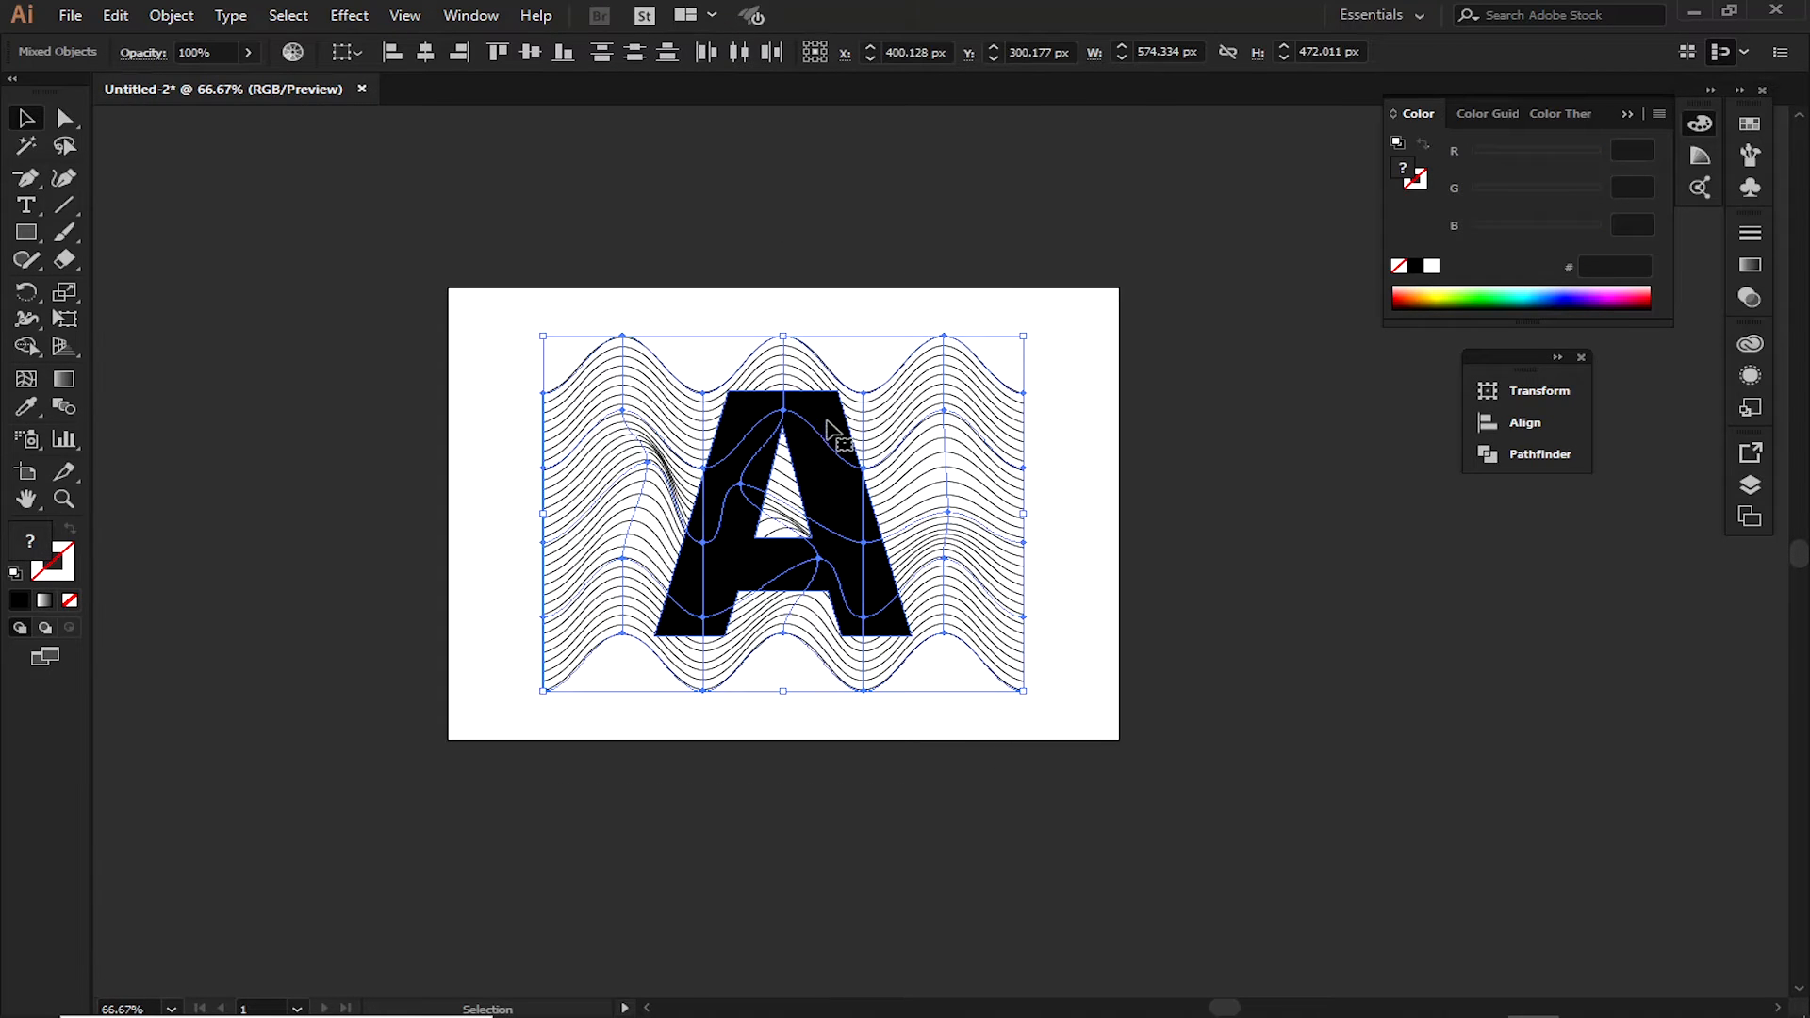
click(829, 325)
drag(573, 250, 978, 751)
Make a clipping mask from the letter A and the wavy lines, and undo it
key(a)
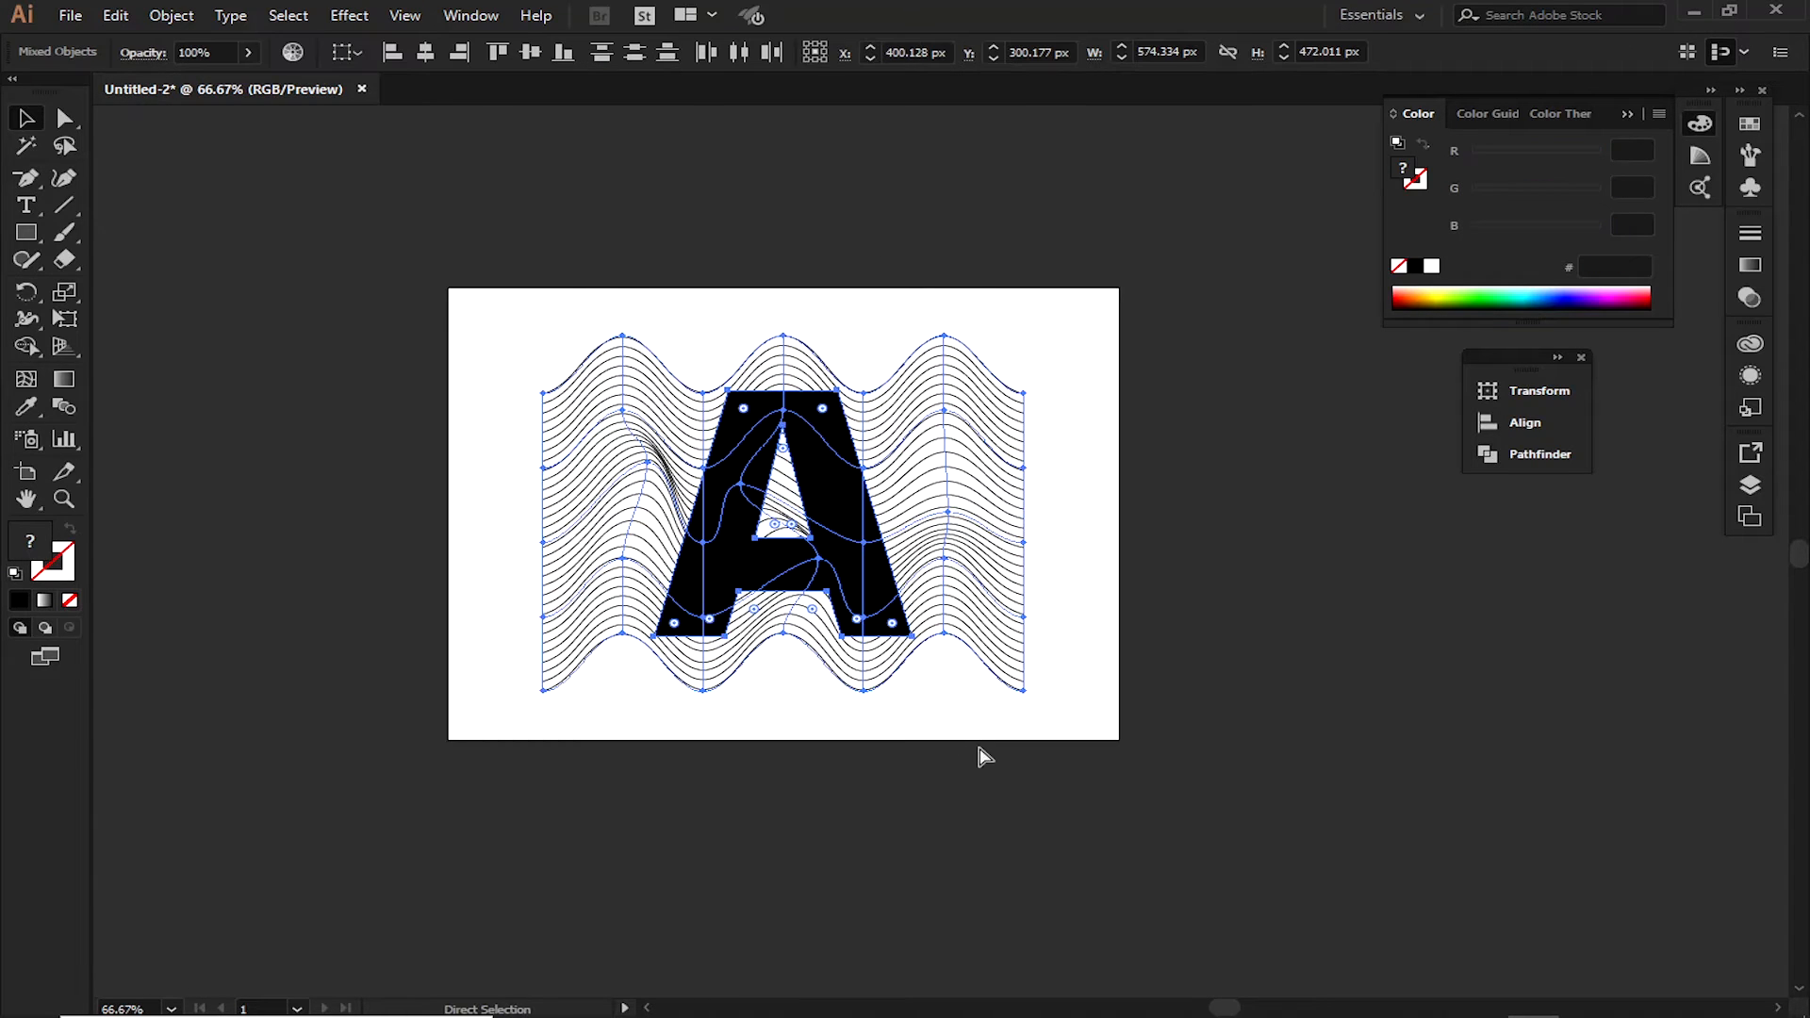
key(ctrl+7)
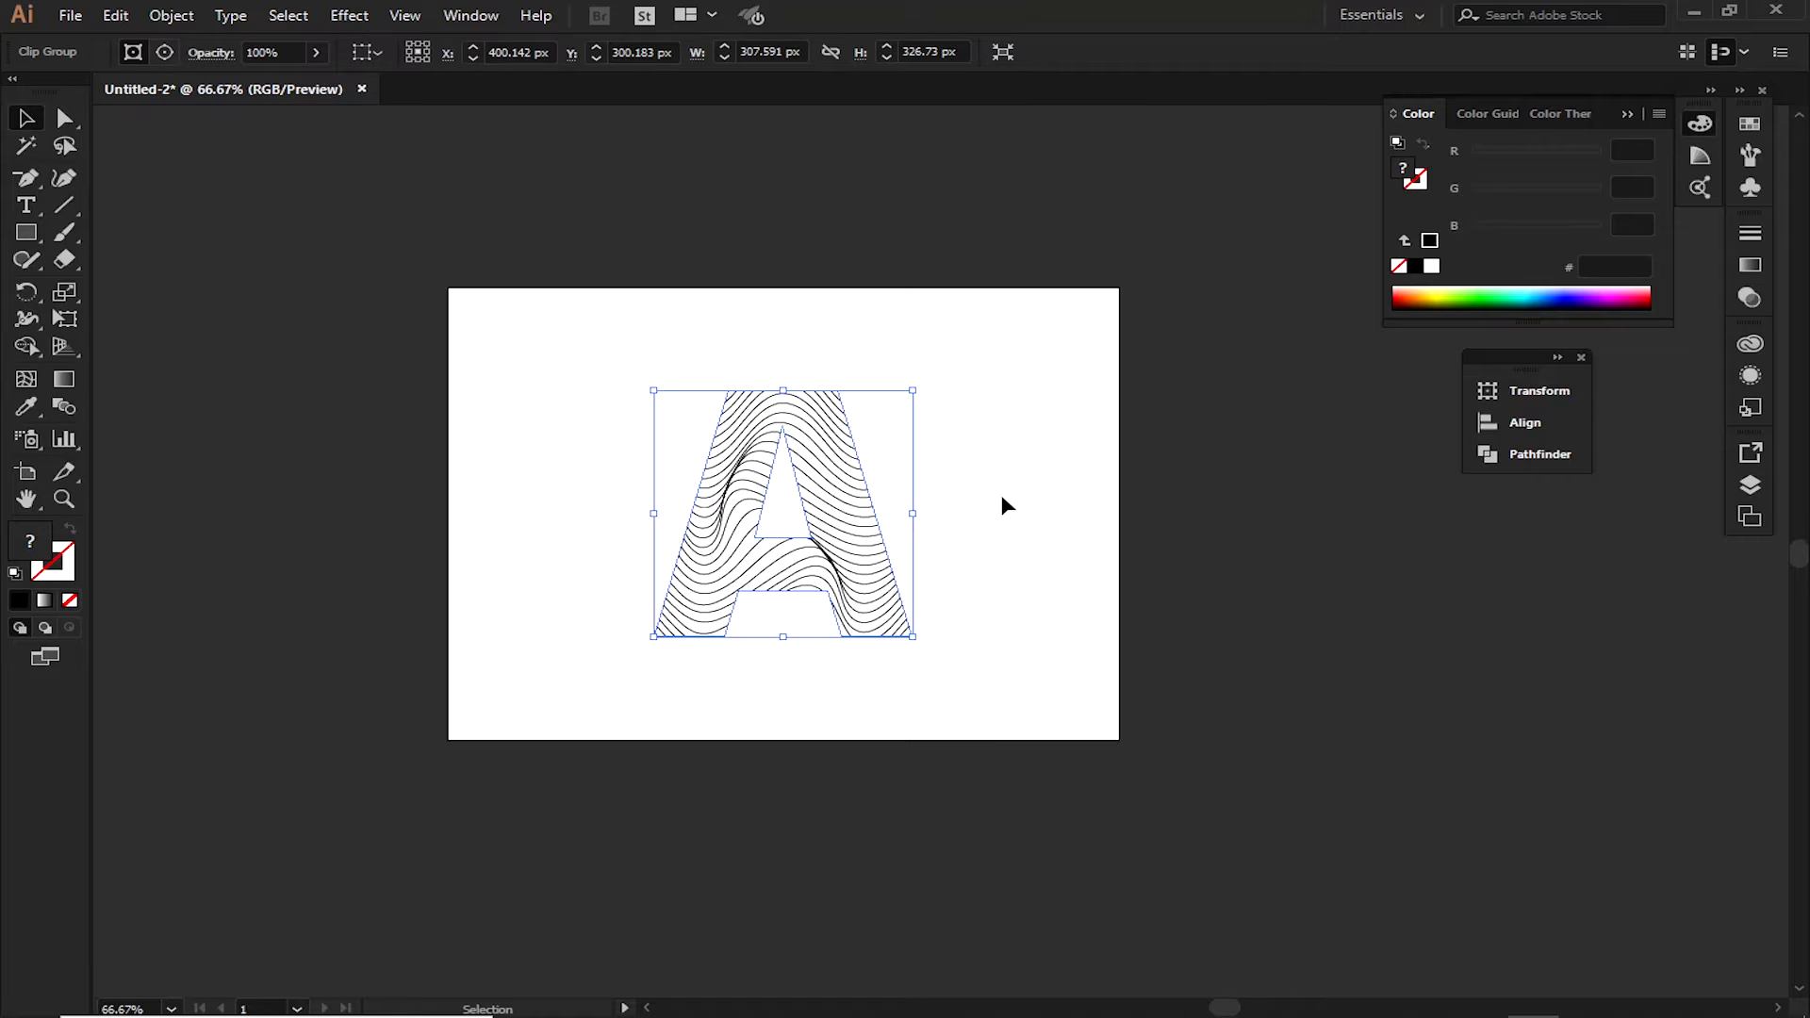
key(a)
key(ctrl+z)
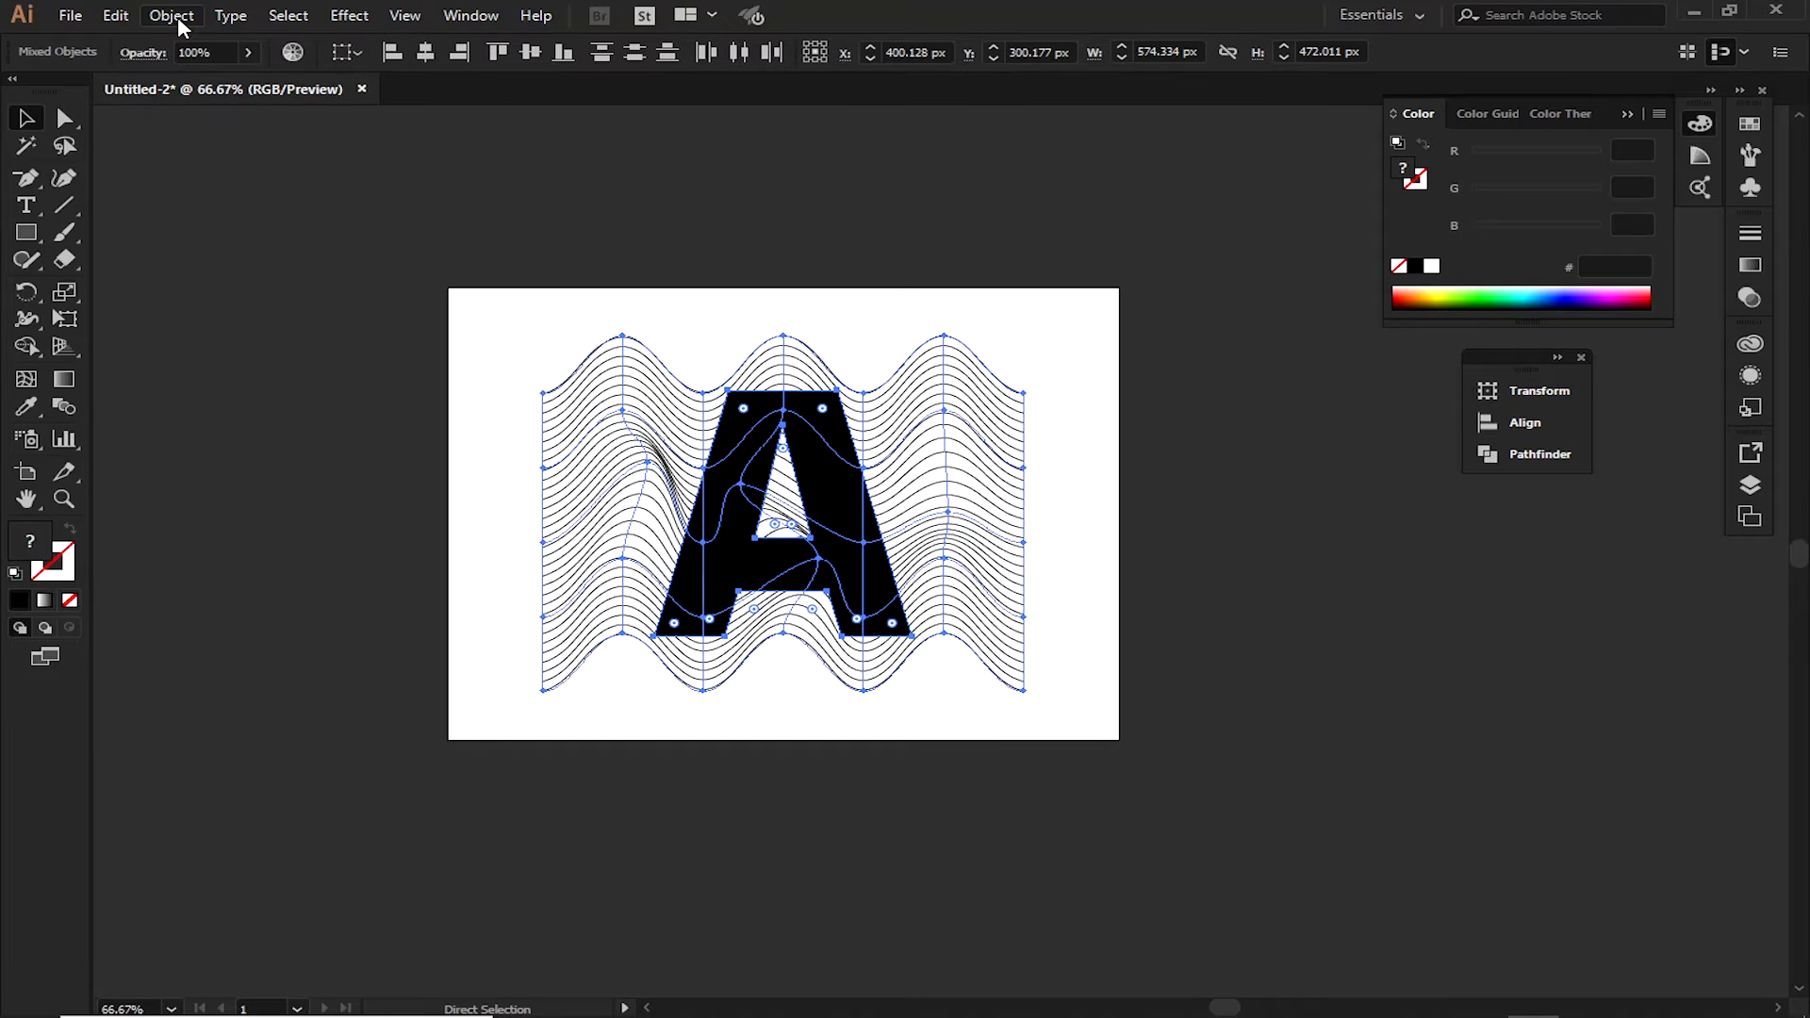
Try an Envelope Distort of the wavy lines with the letter A as the top object
click(174, 17)
mouse_move(293, 514)
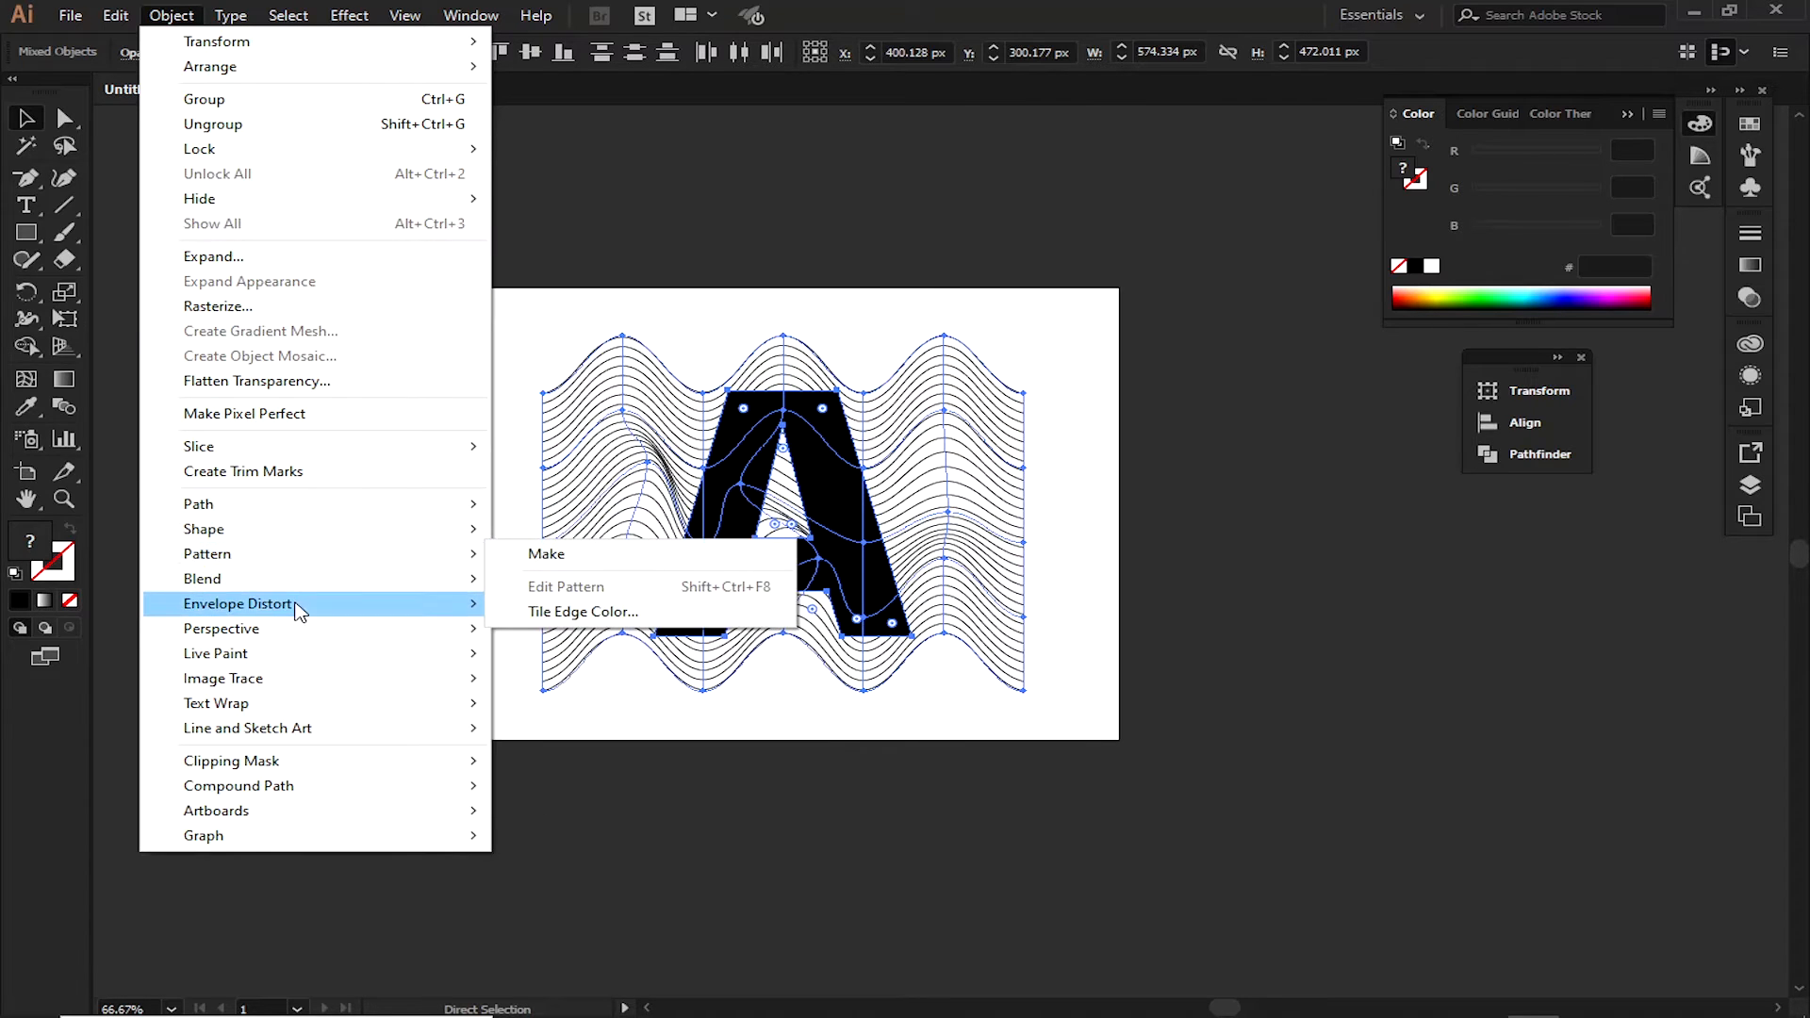
mouse_move(297, 608)
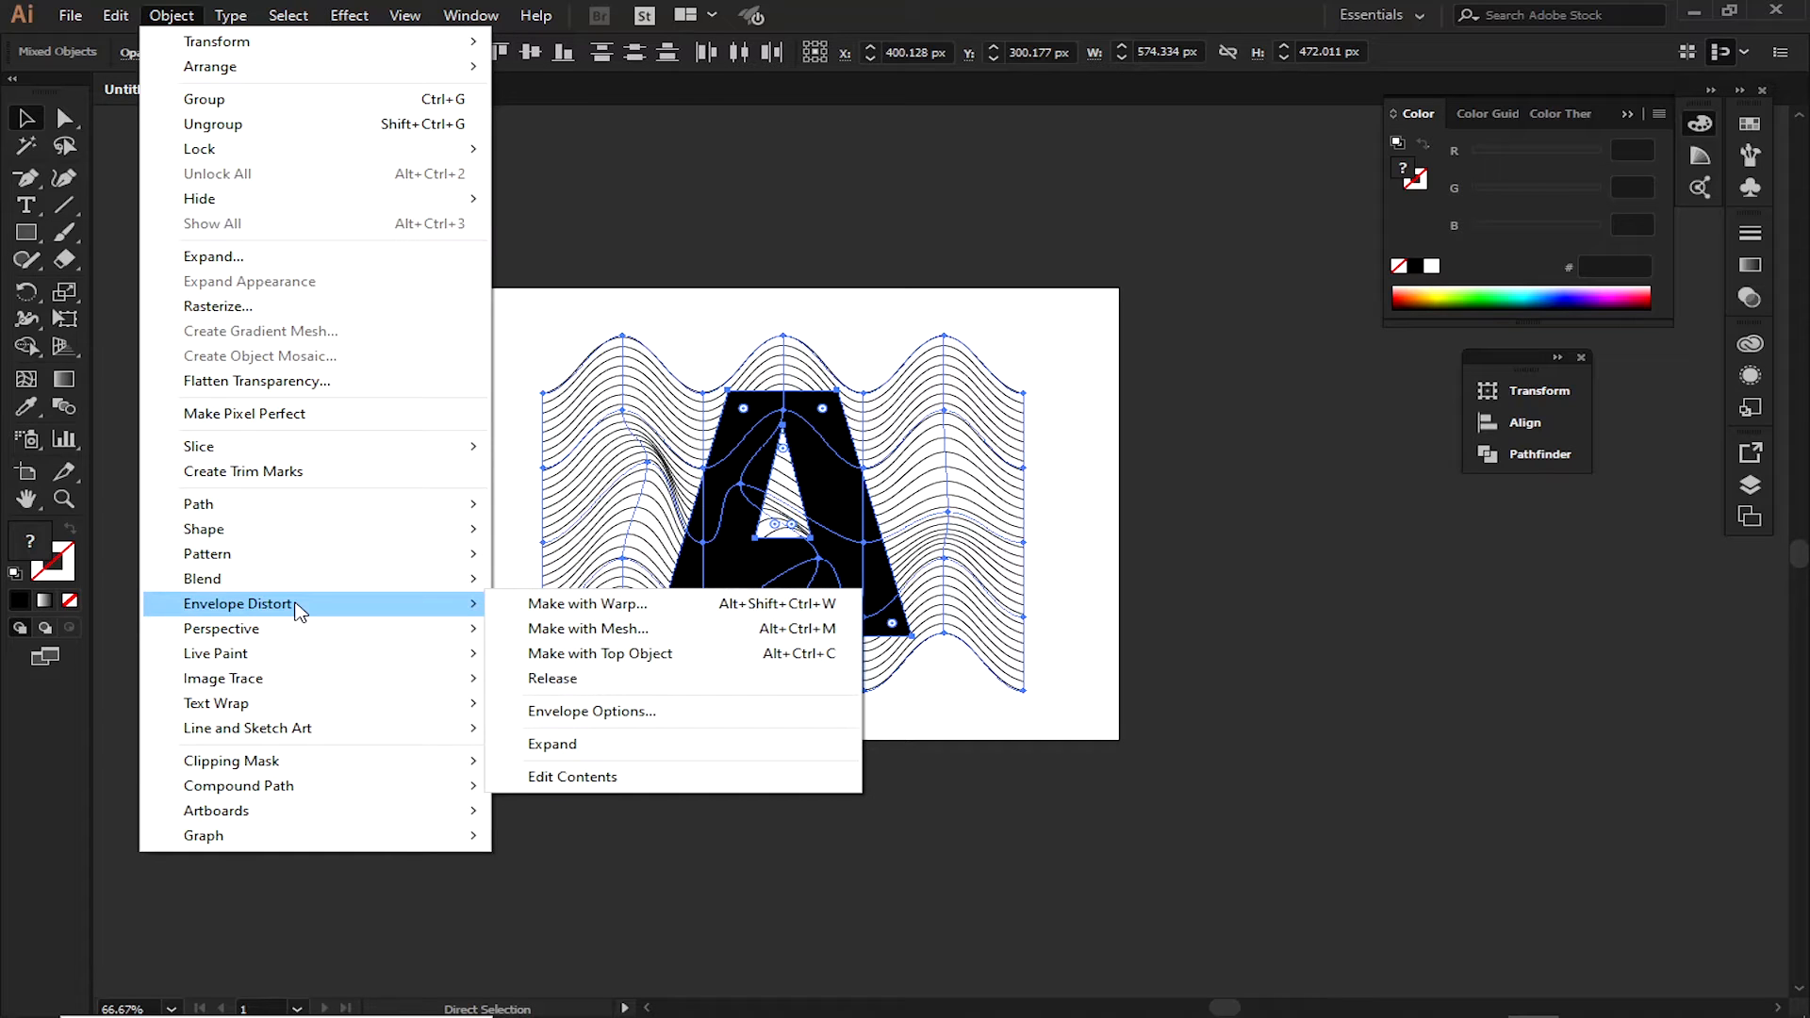
click(697, 653)
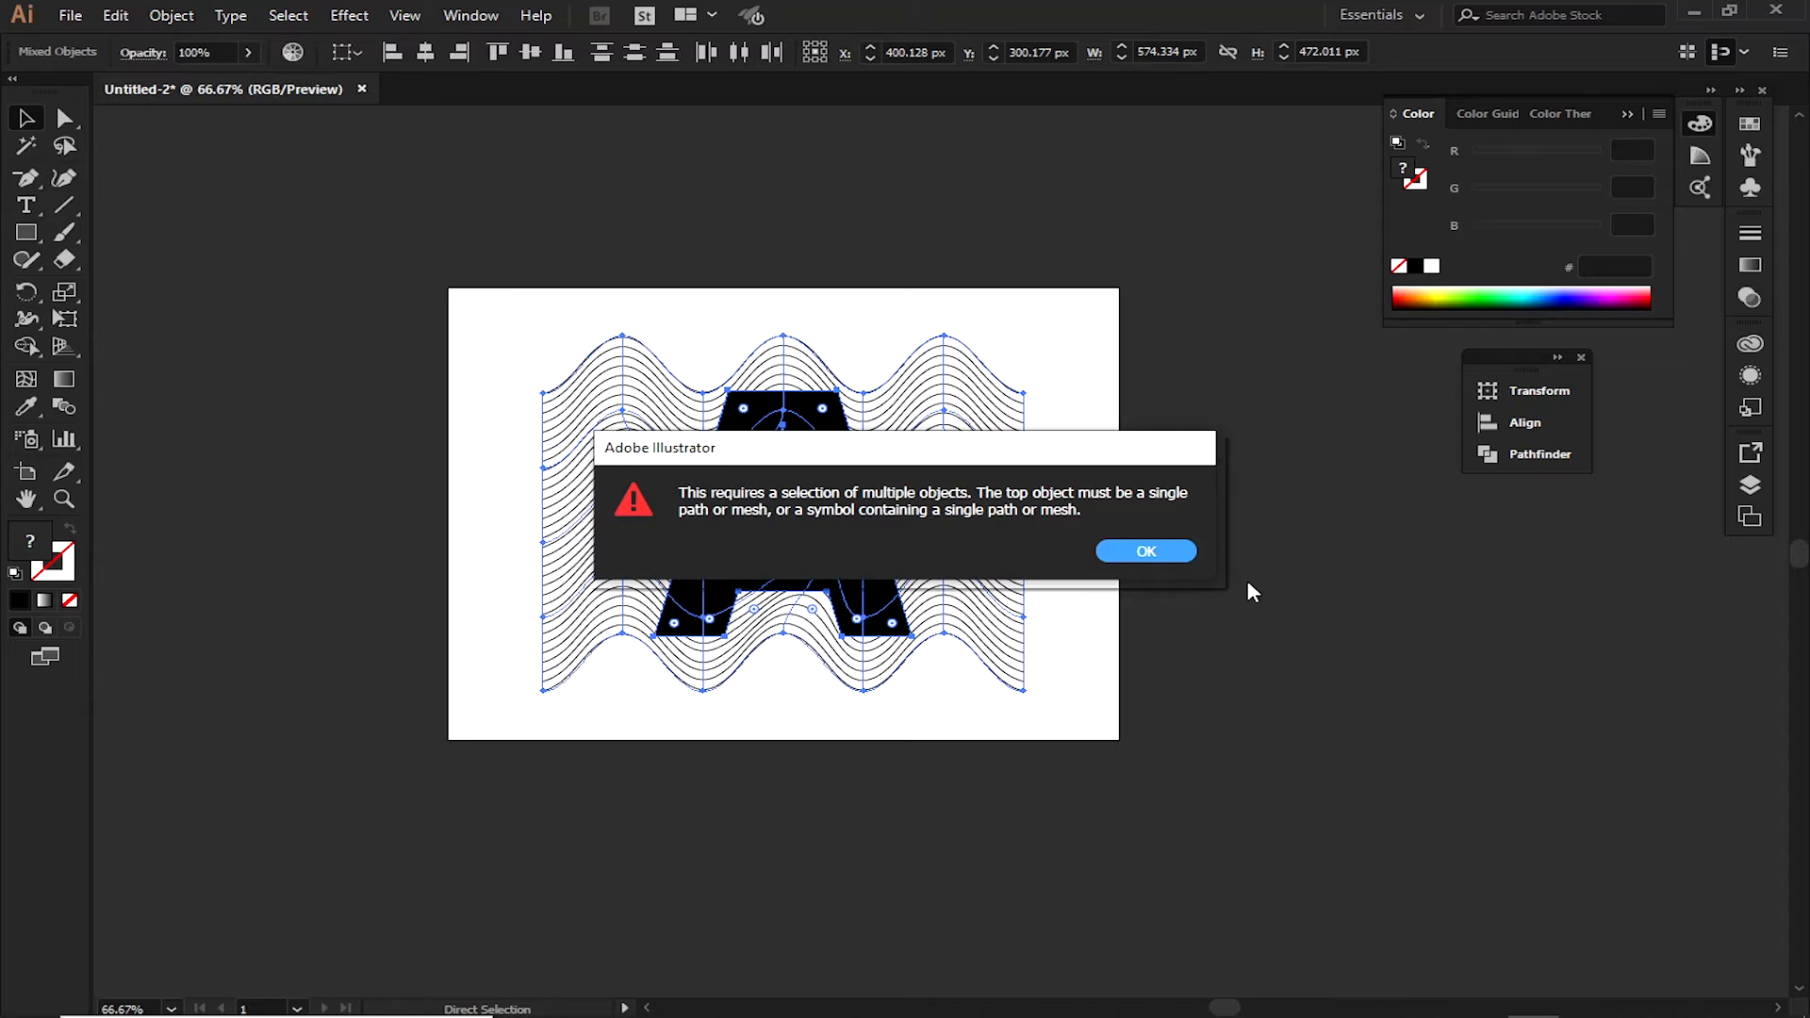
click(1154, 552)
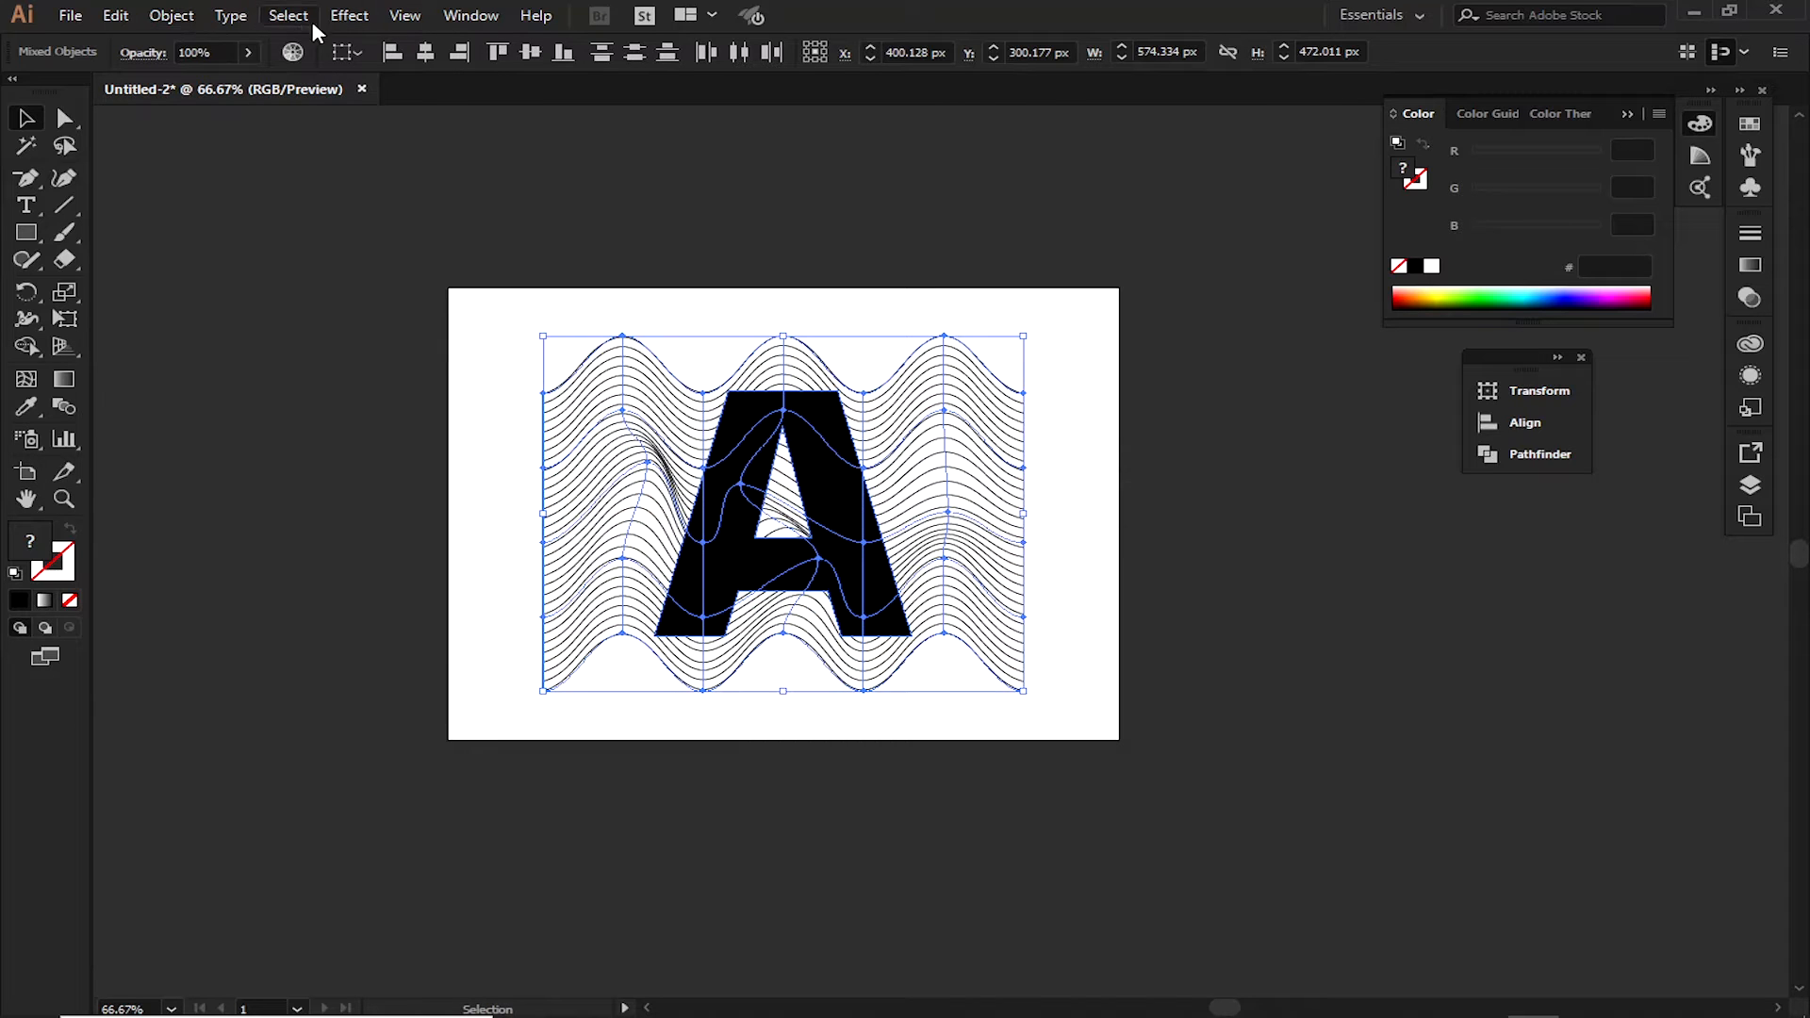
Clip the wavy lines to the shape of the letter A with a clipping mask
click(354, 17)
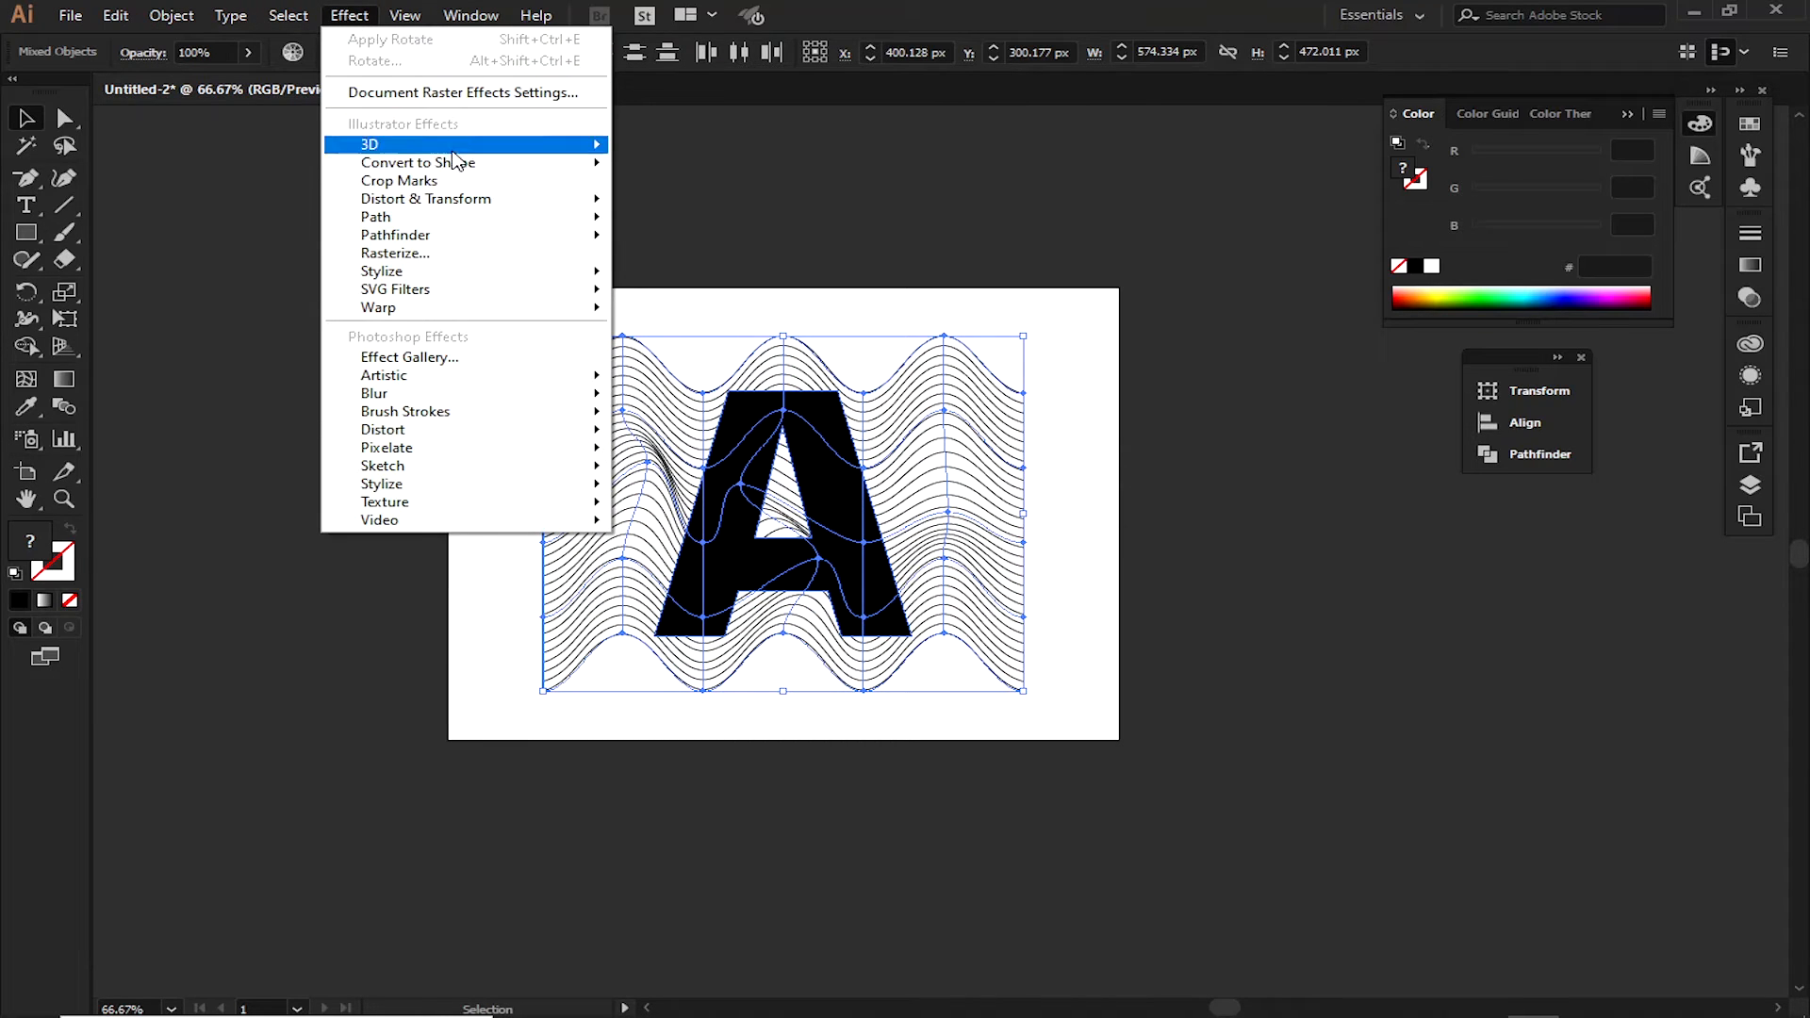
mouse_move(317, 23)
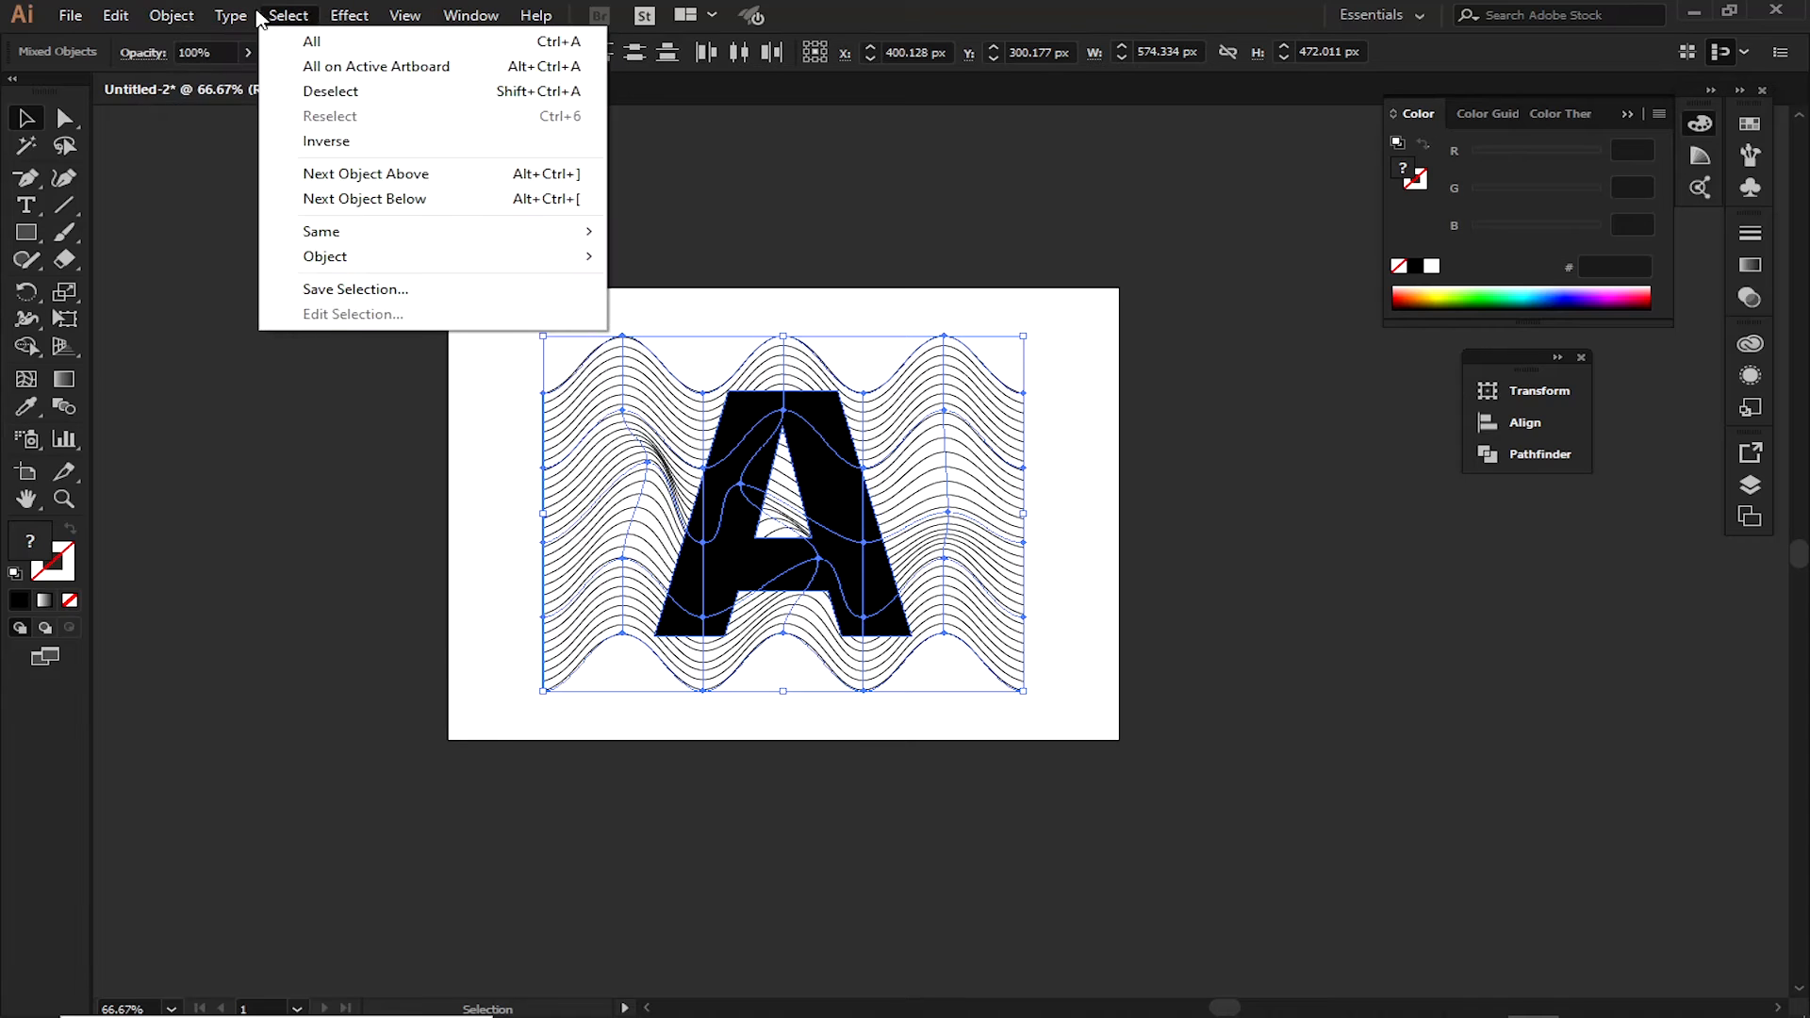
mouse_move(176, 17)
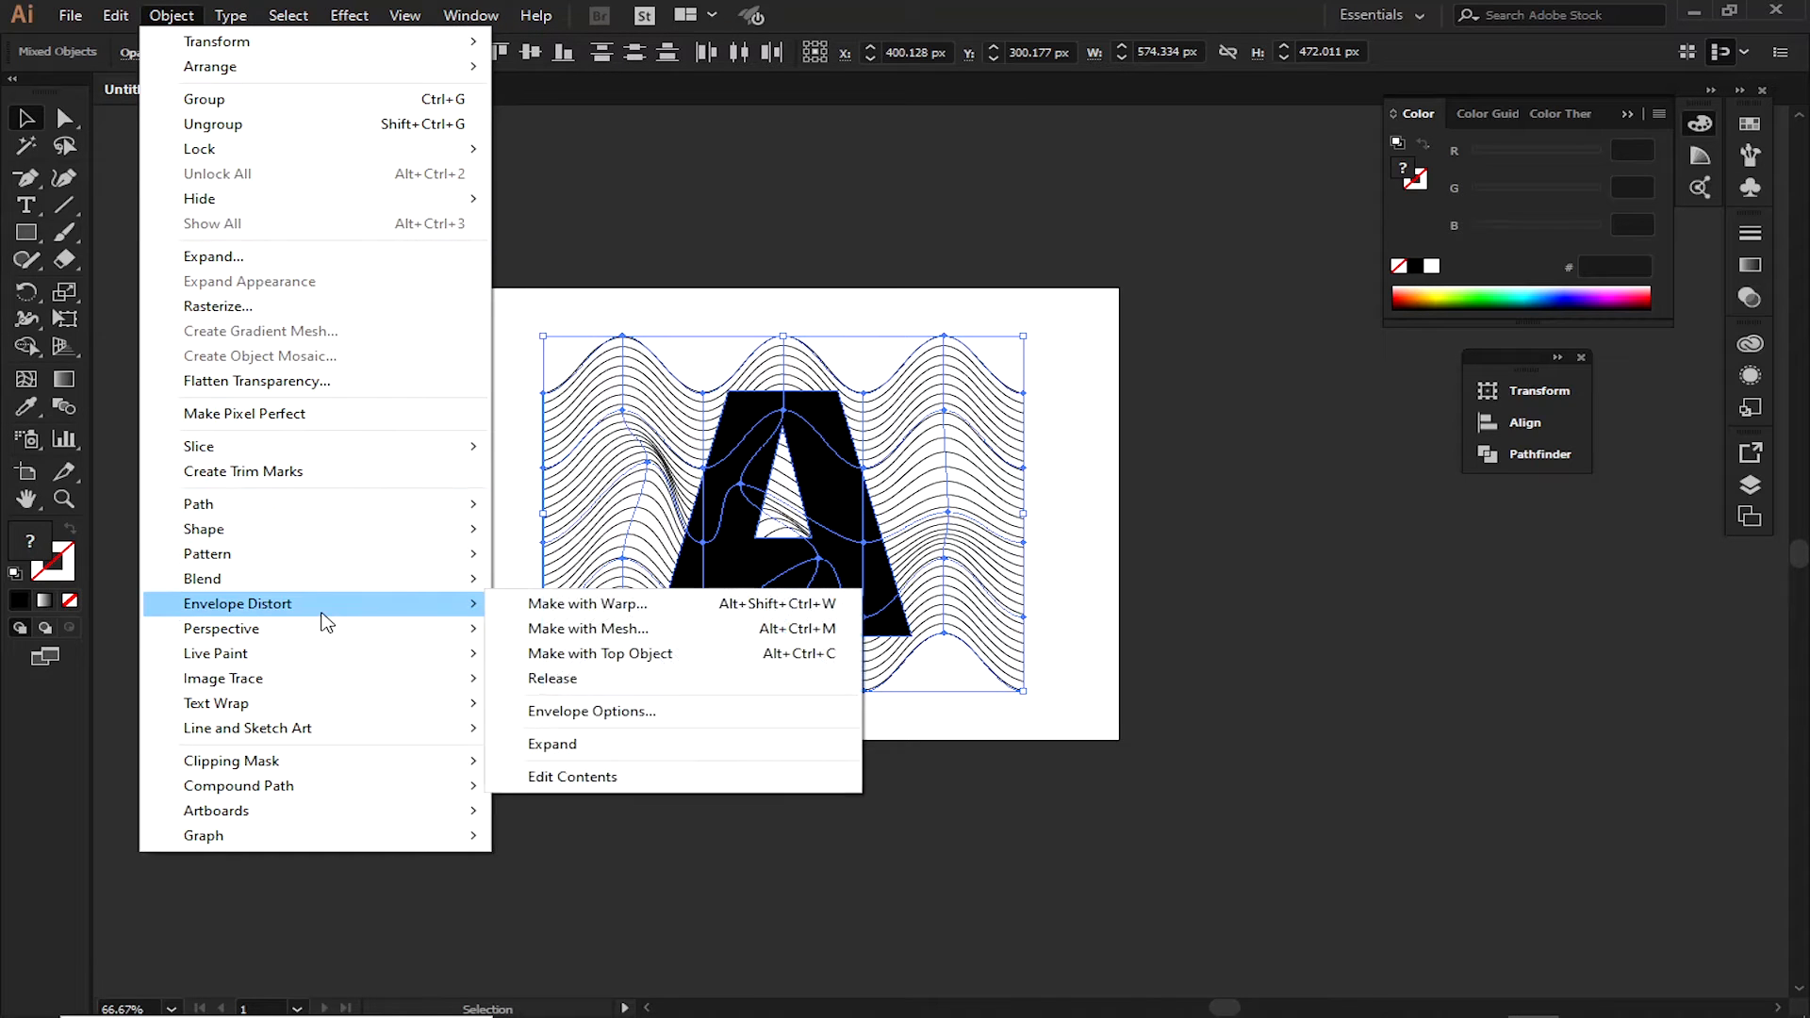
mouse_move(314, 767)
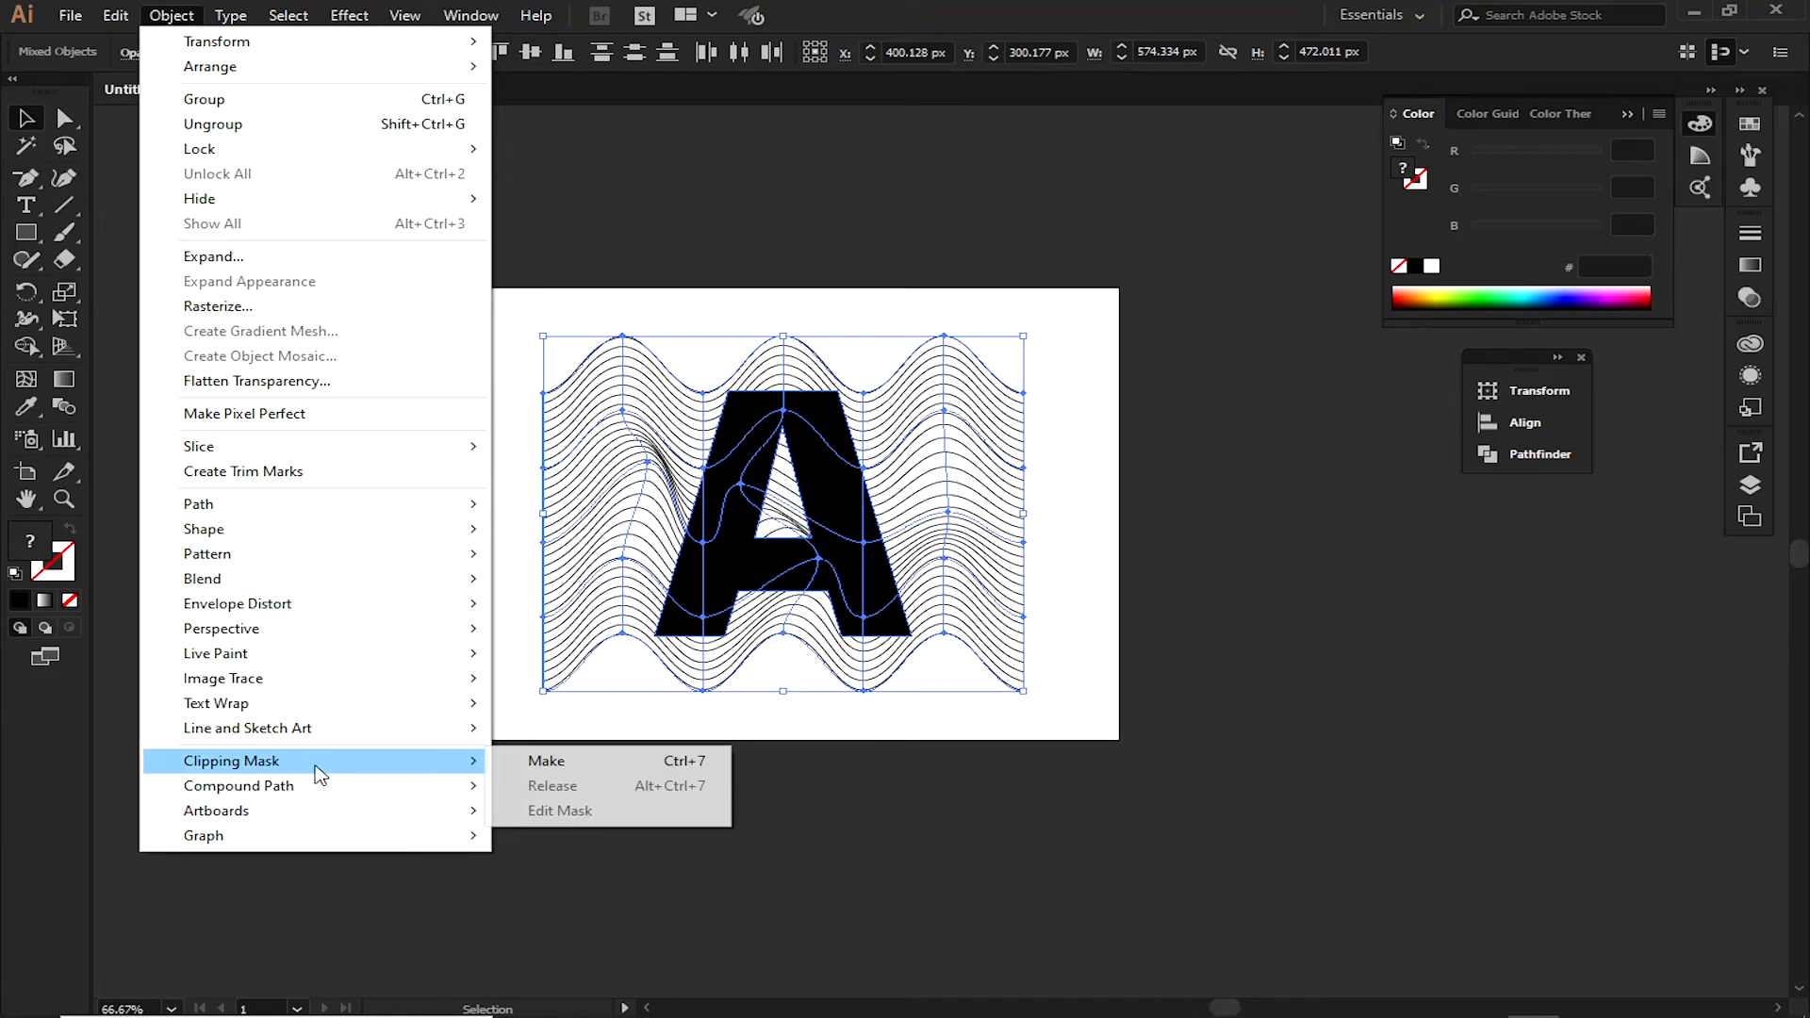
click(545, 763)
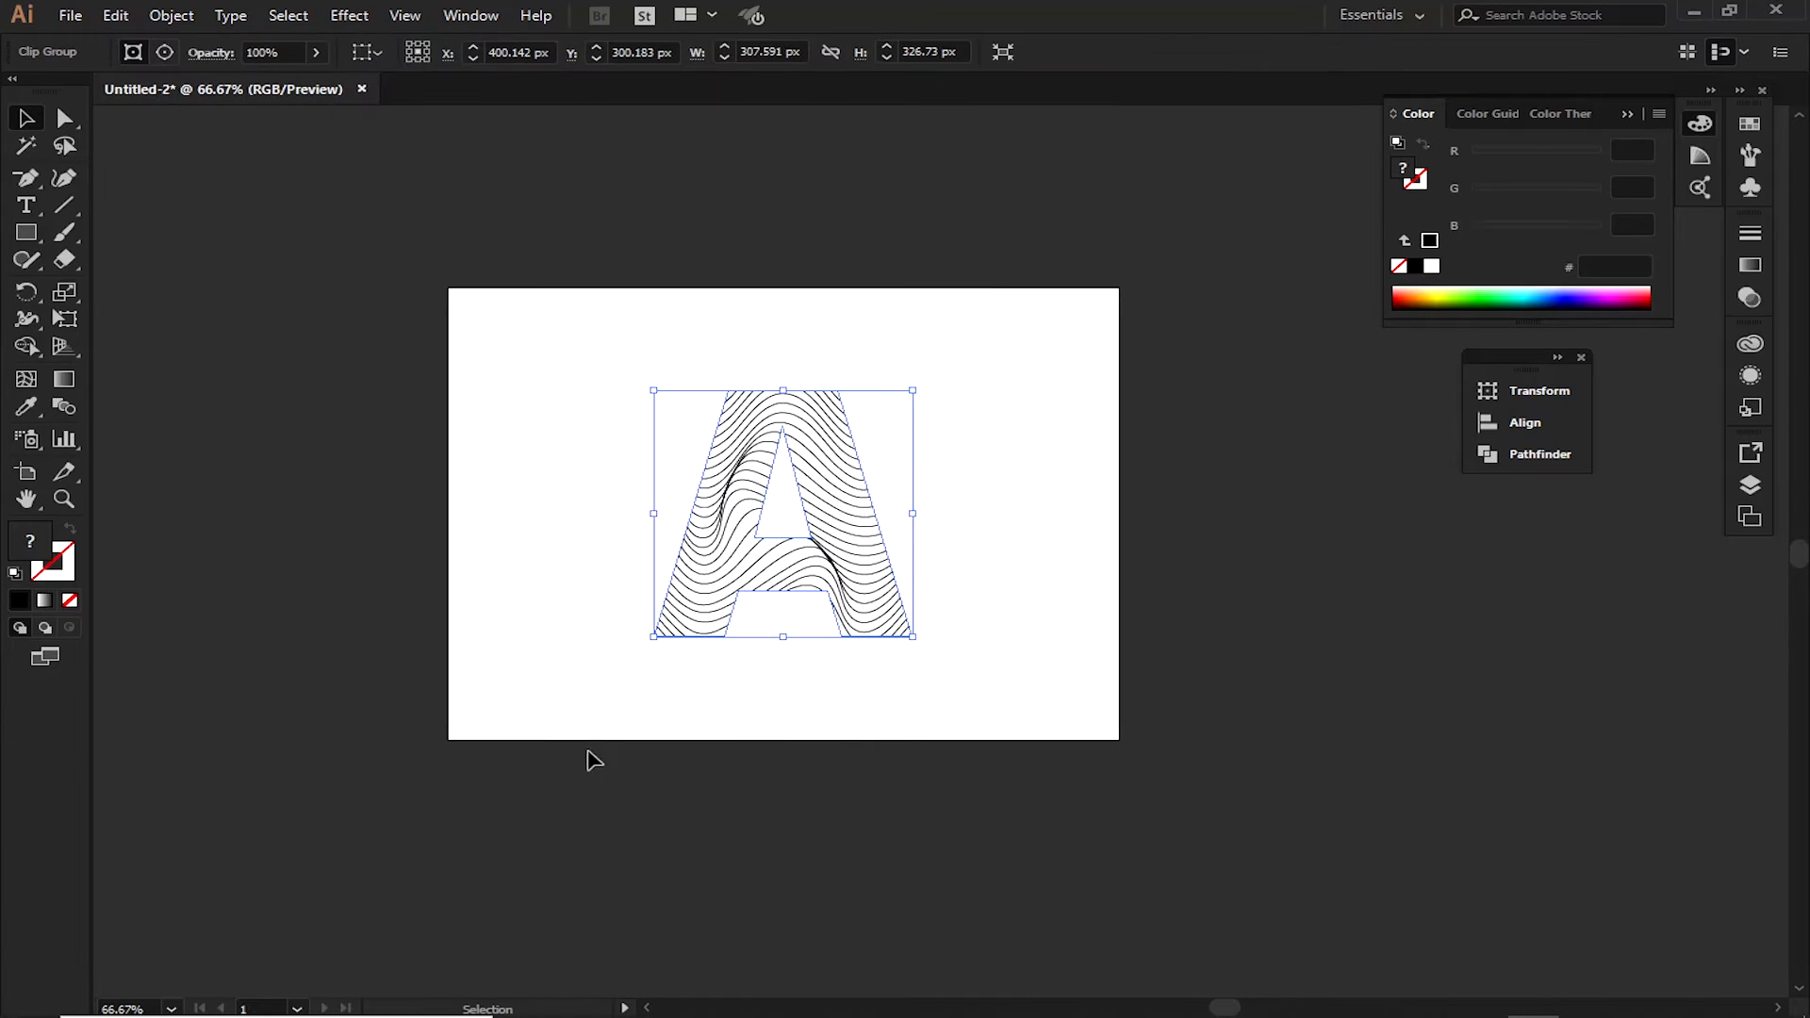
Try to shift two mesh points of the clipped wavy lines, undoing each move
click(798, 670)
click(840, 523)
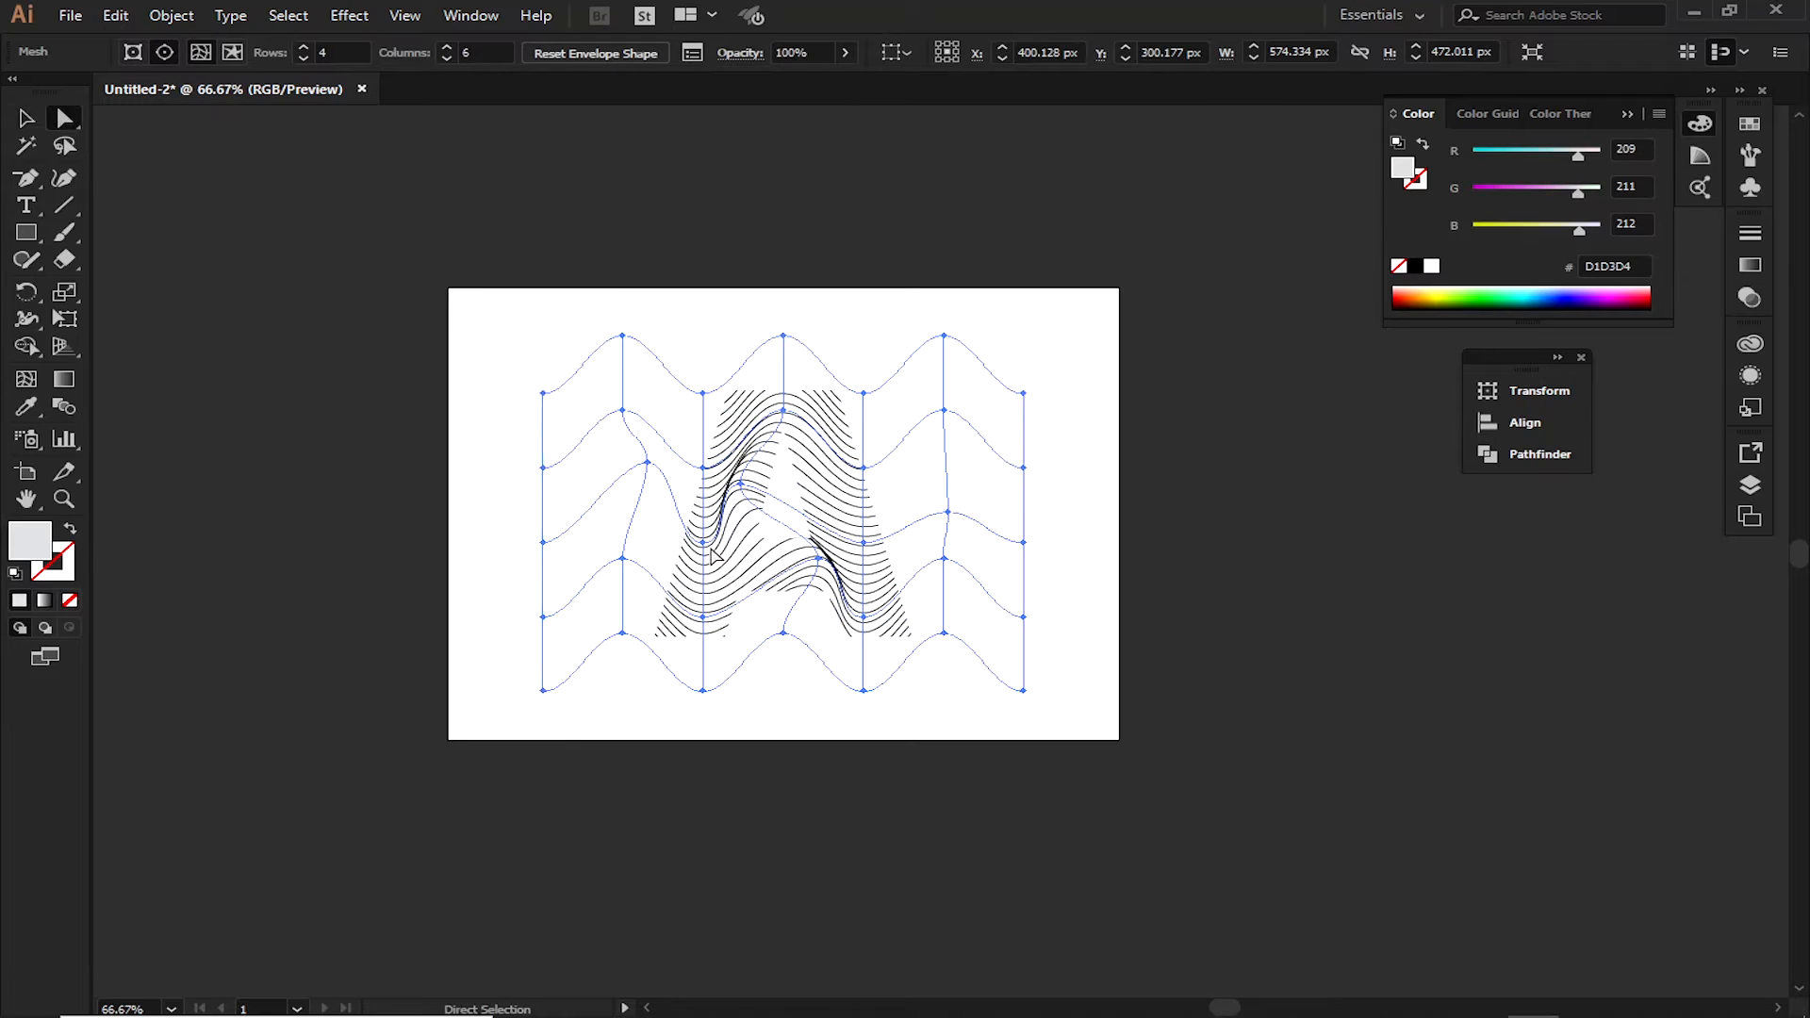
click(704, 544)
drag(703, 544, 700, 579)
key(ctrl+z)
drag(861, 475, 836, 479)
key(ctrl+z)
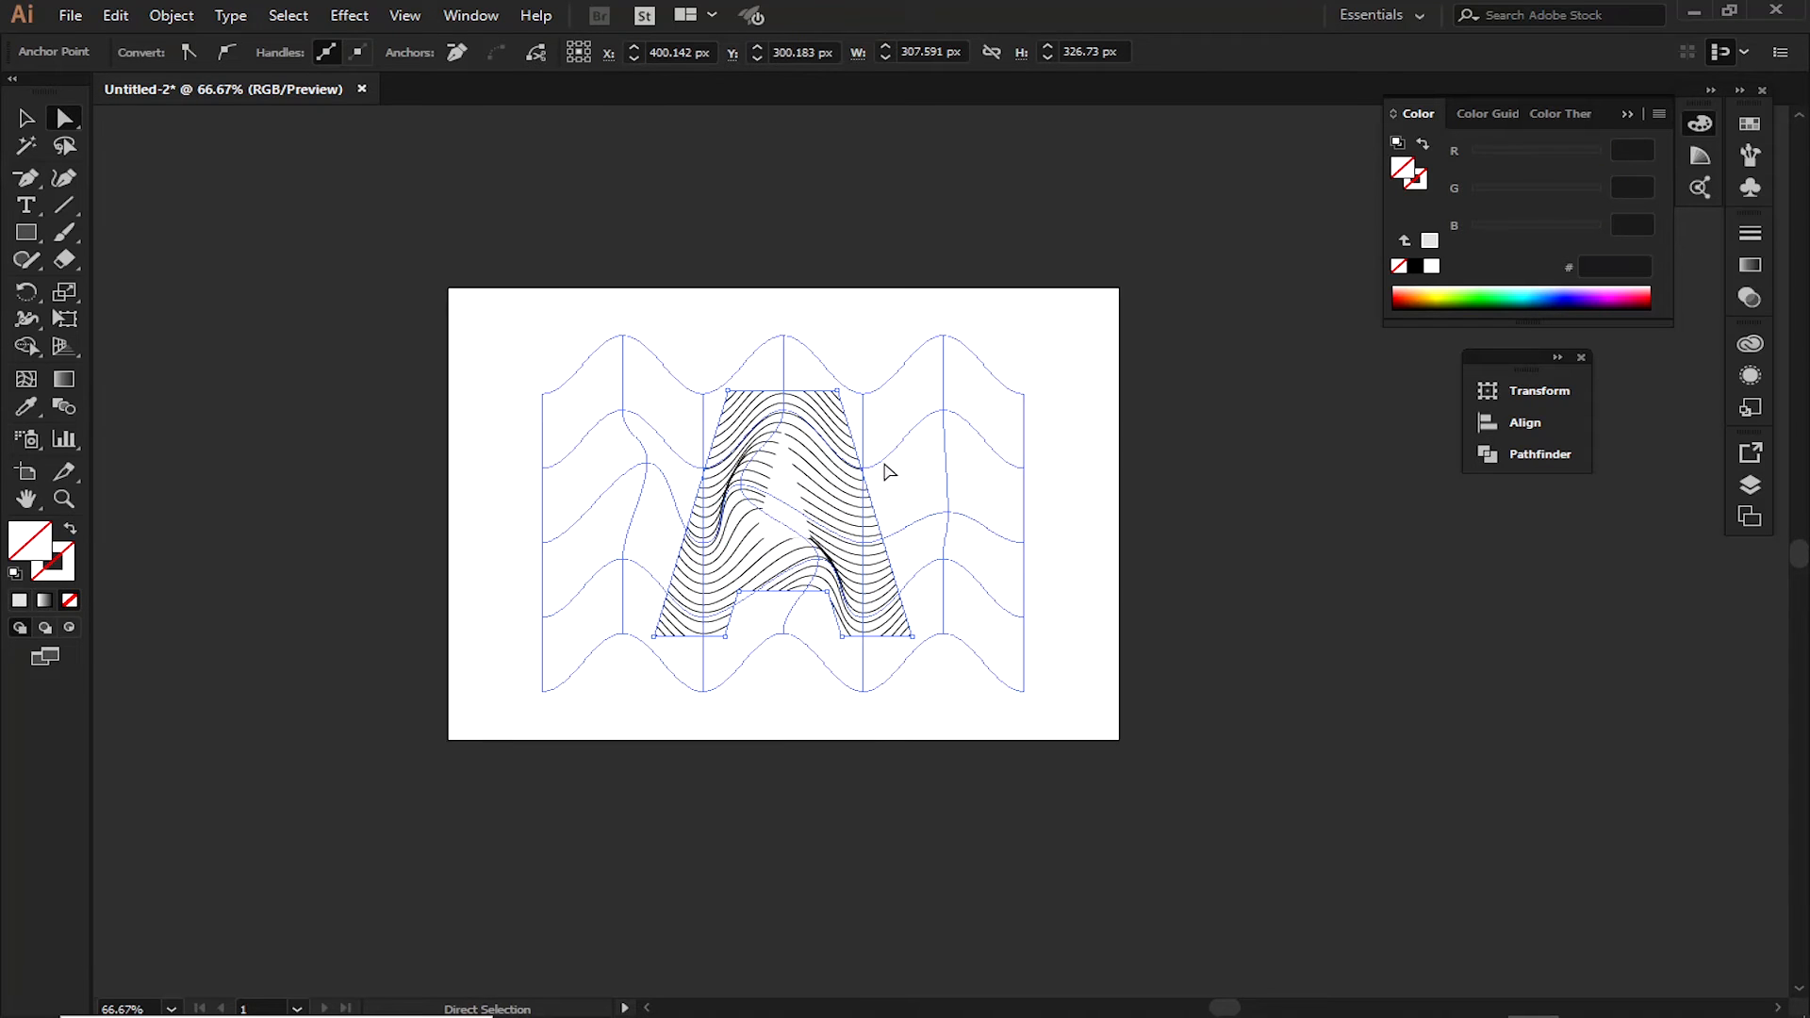
Edit the contents of the letter A's clip group and move several mesh points within the letter to bend the wavy lines further
key(v)
click(845, 345)
click(827, 510)
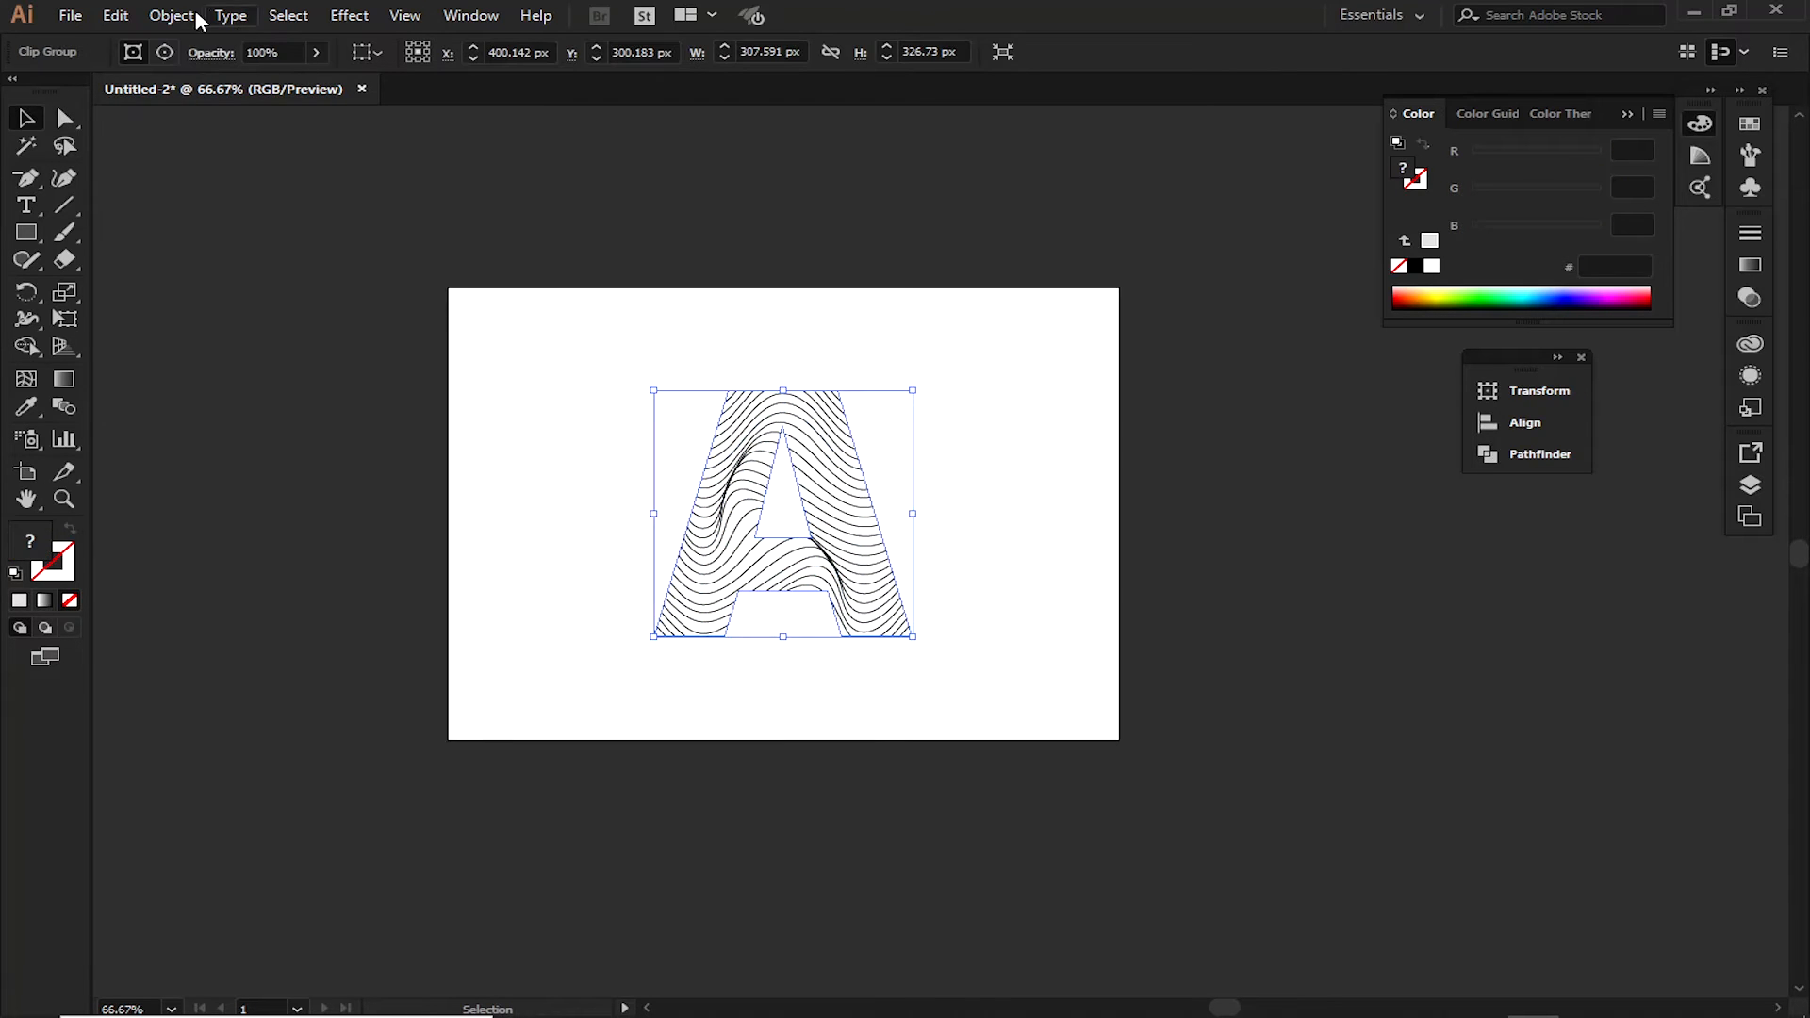
click(173, 57)
key(a)
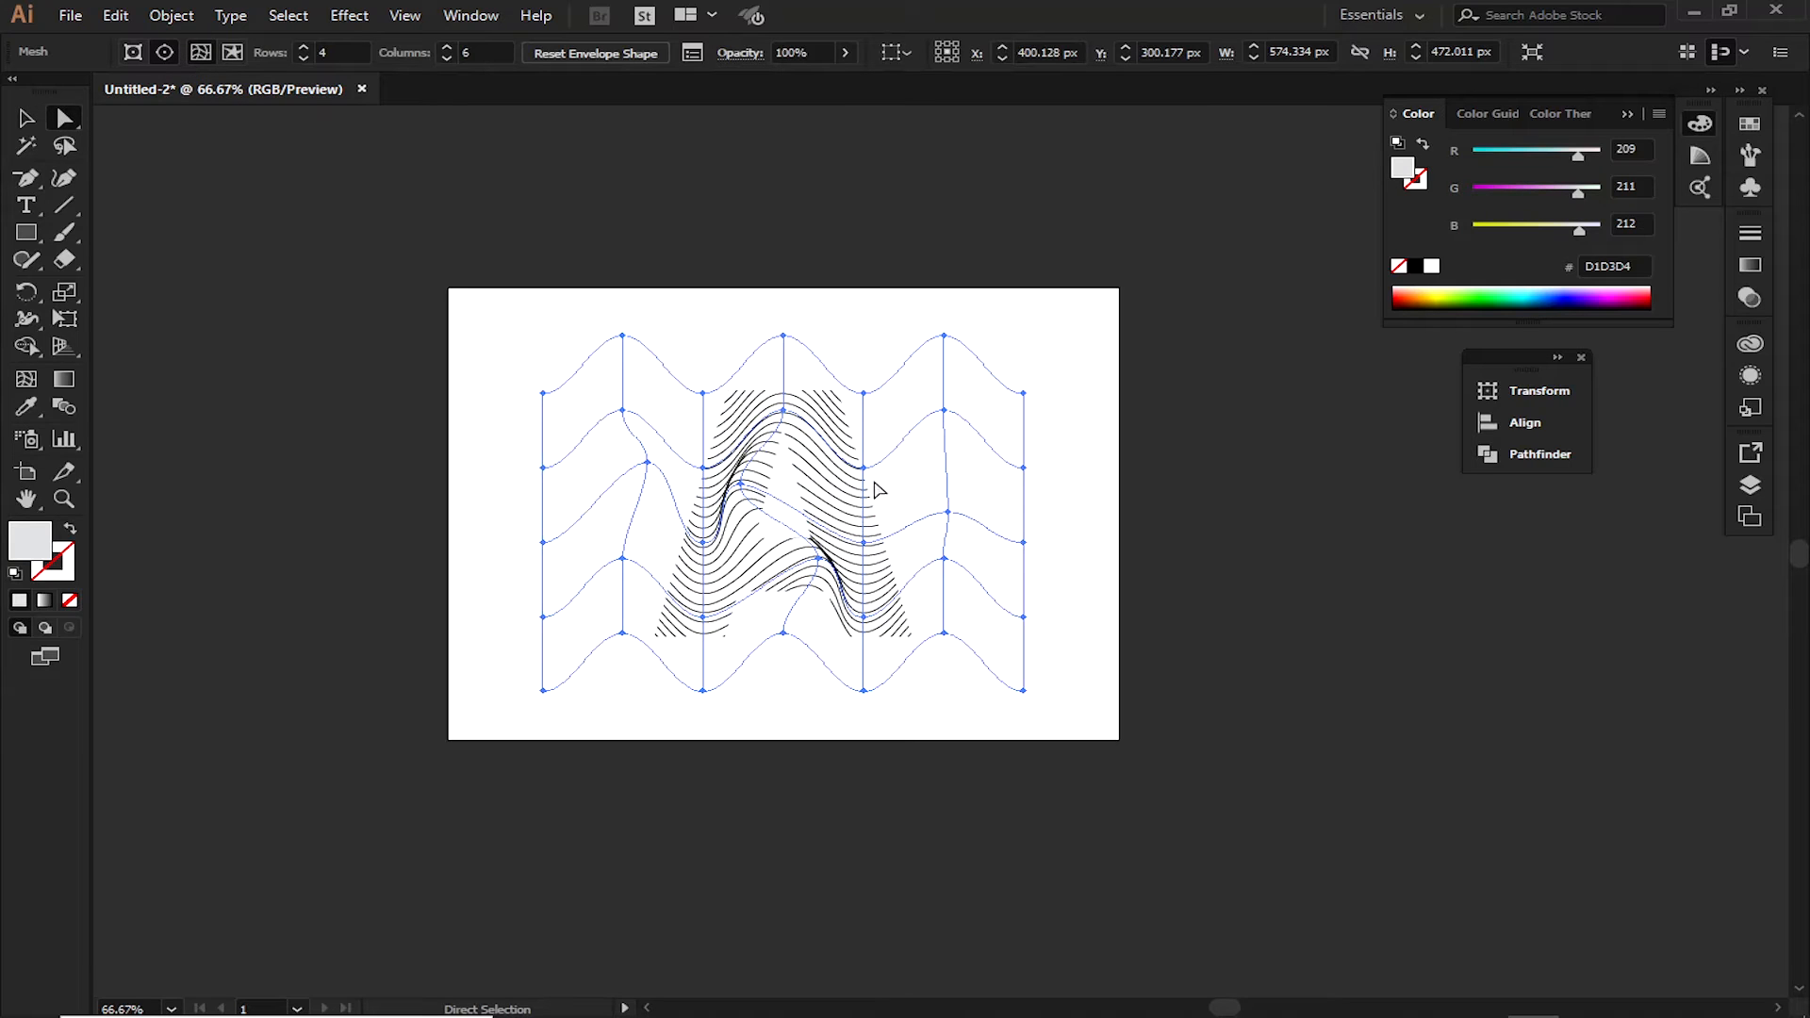
click(862, 468)
drag(863, 469, 837, 468)
drag(864, 536, 804, 559)
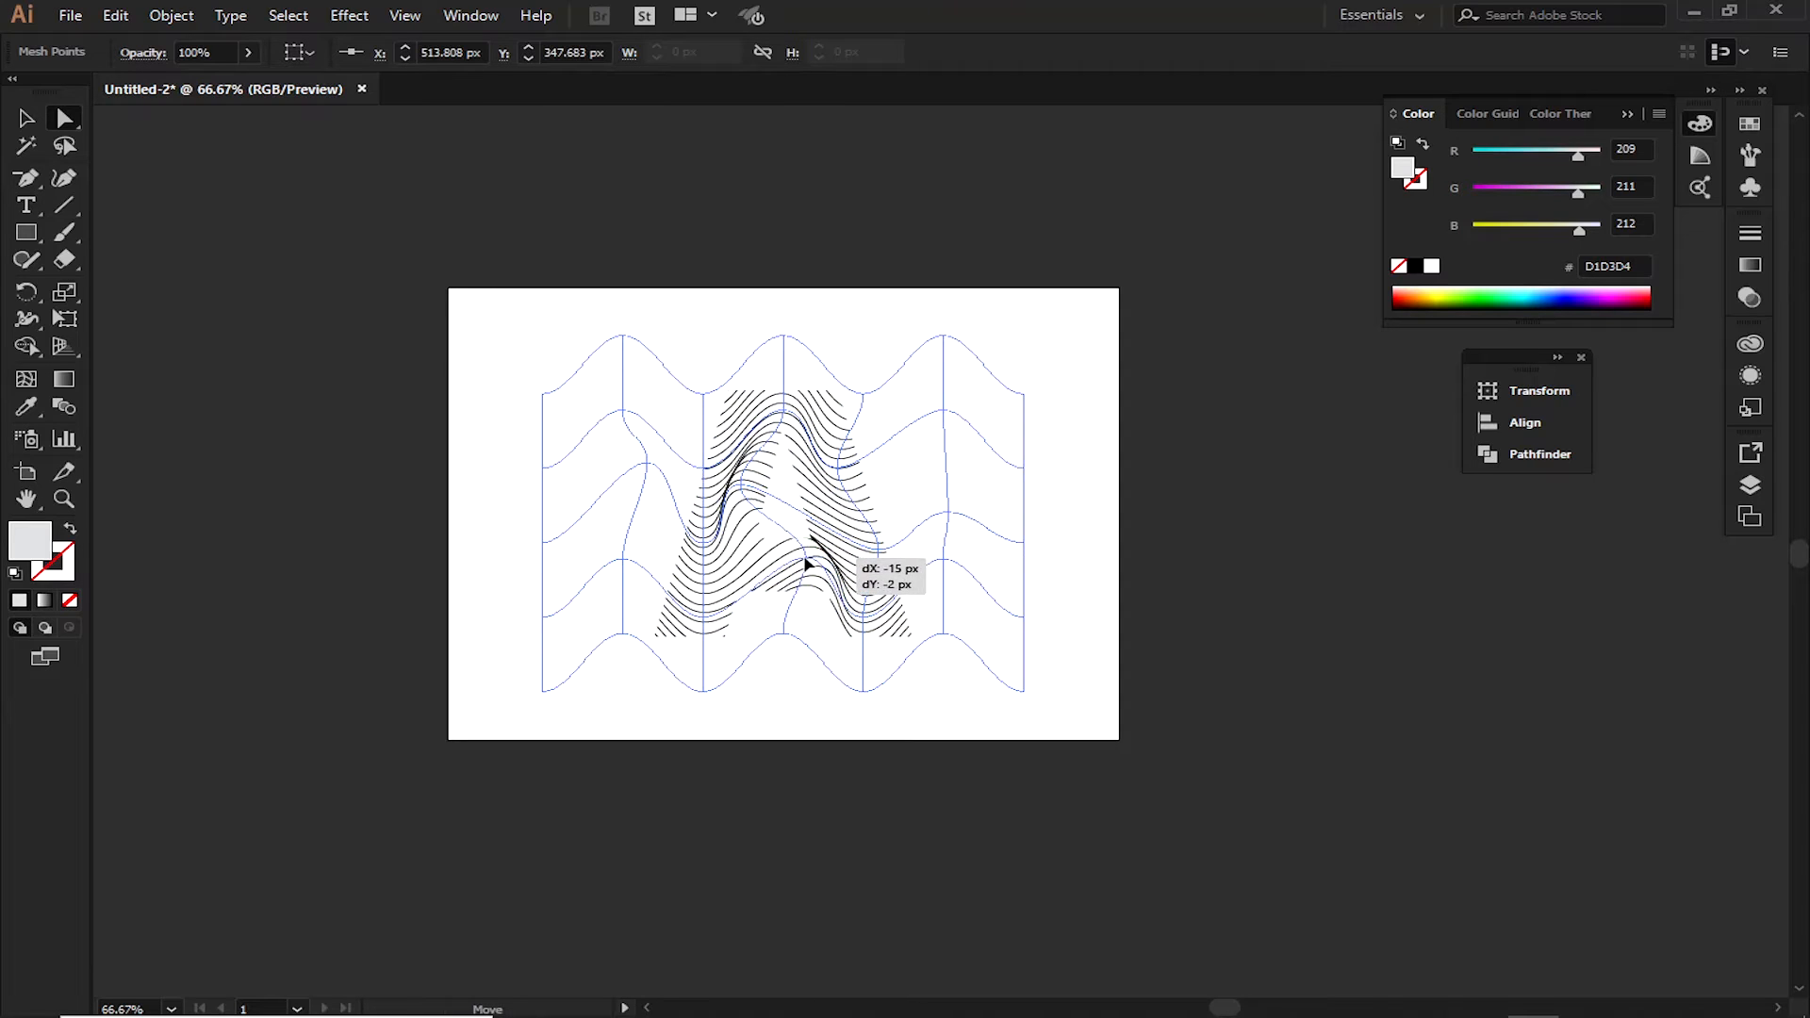
drag(783, 413, 796, 407)
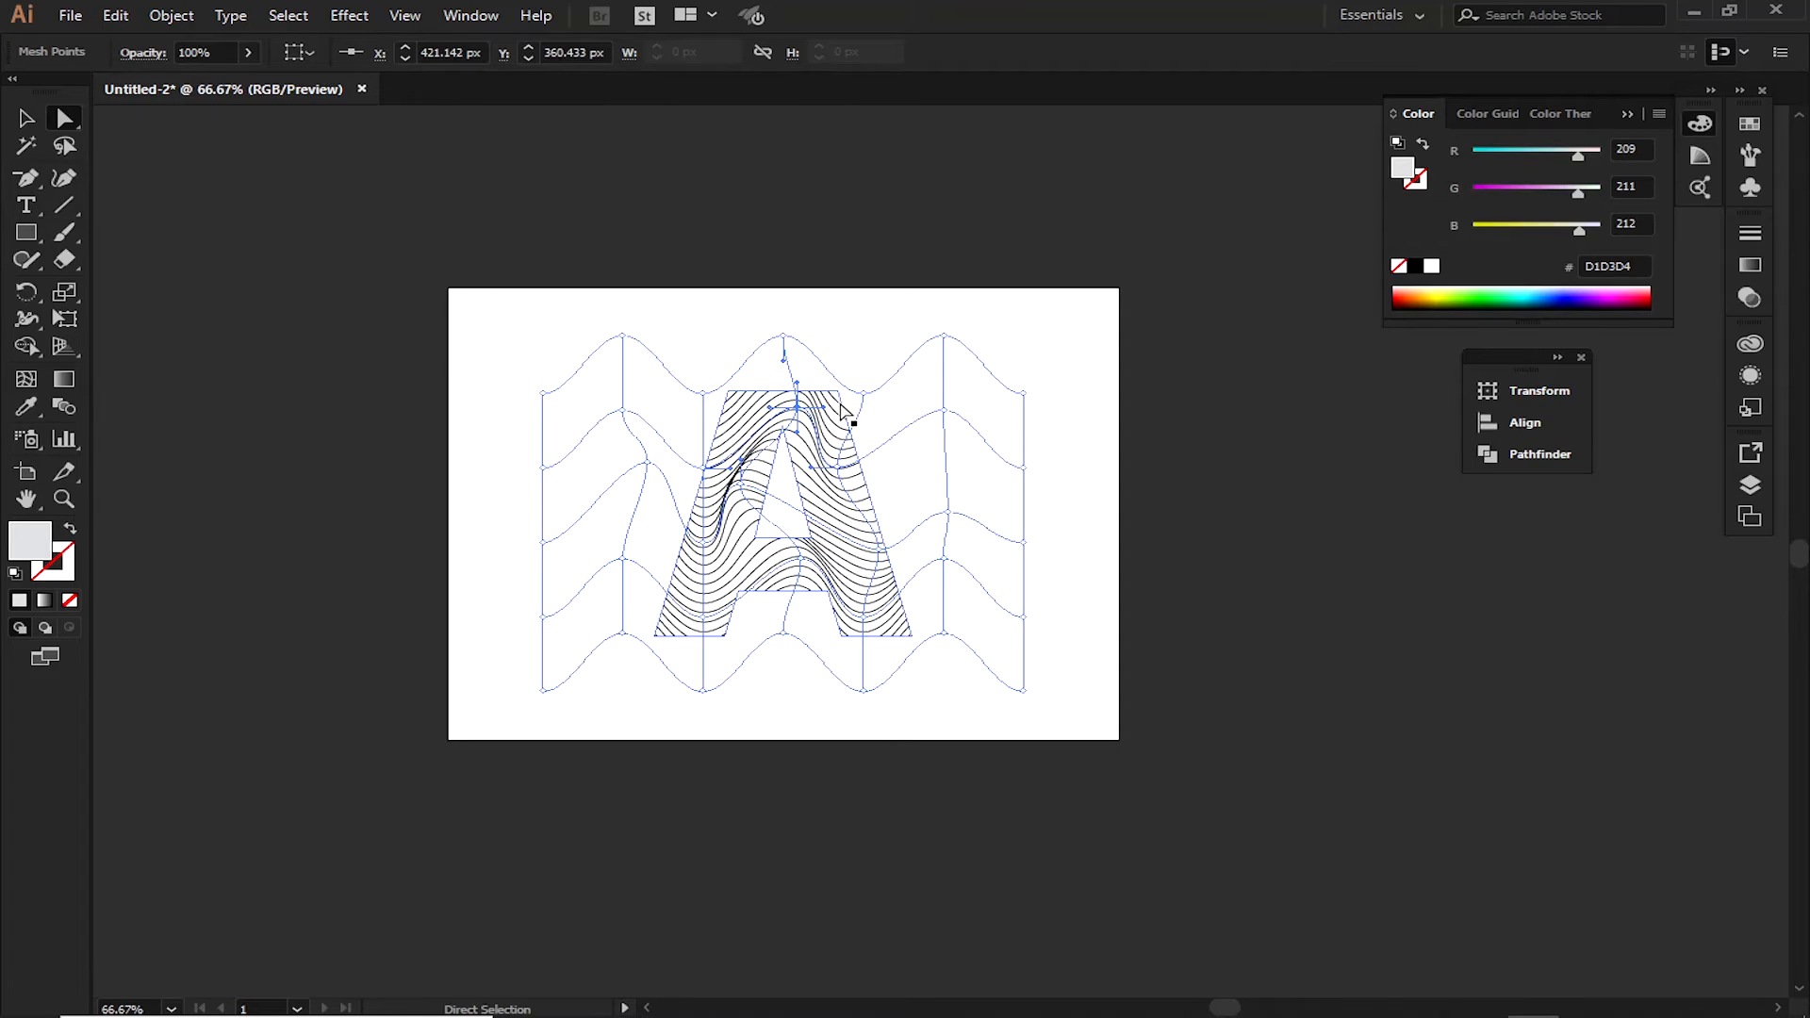
drag(706, 619, 683, 620)
key(v)
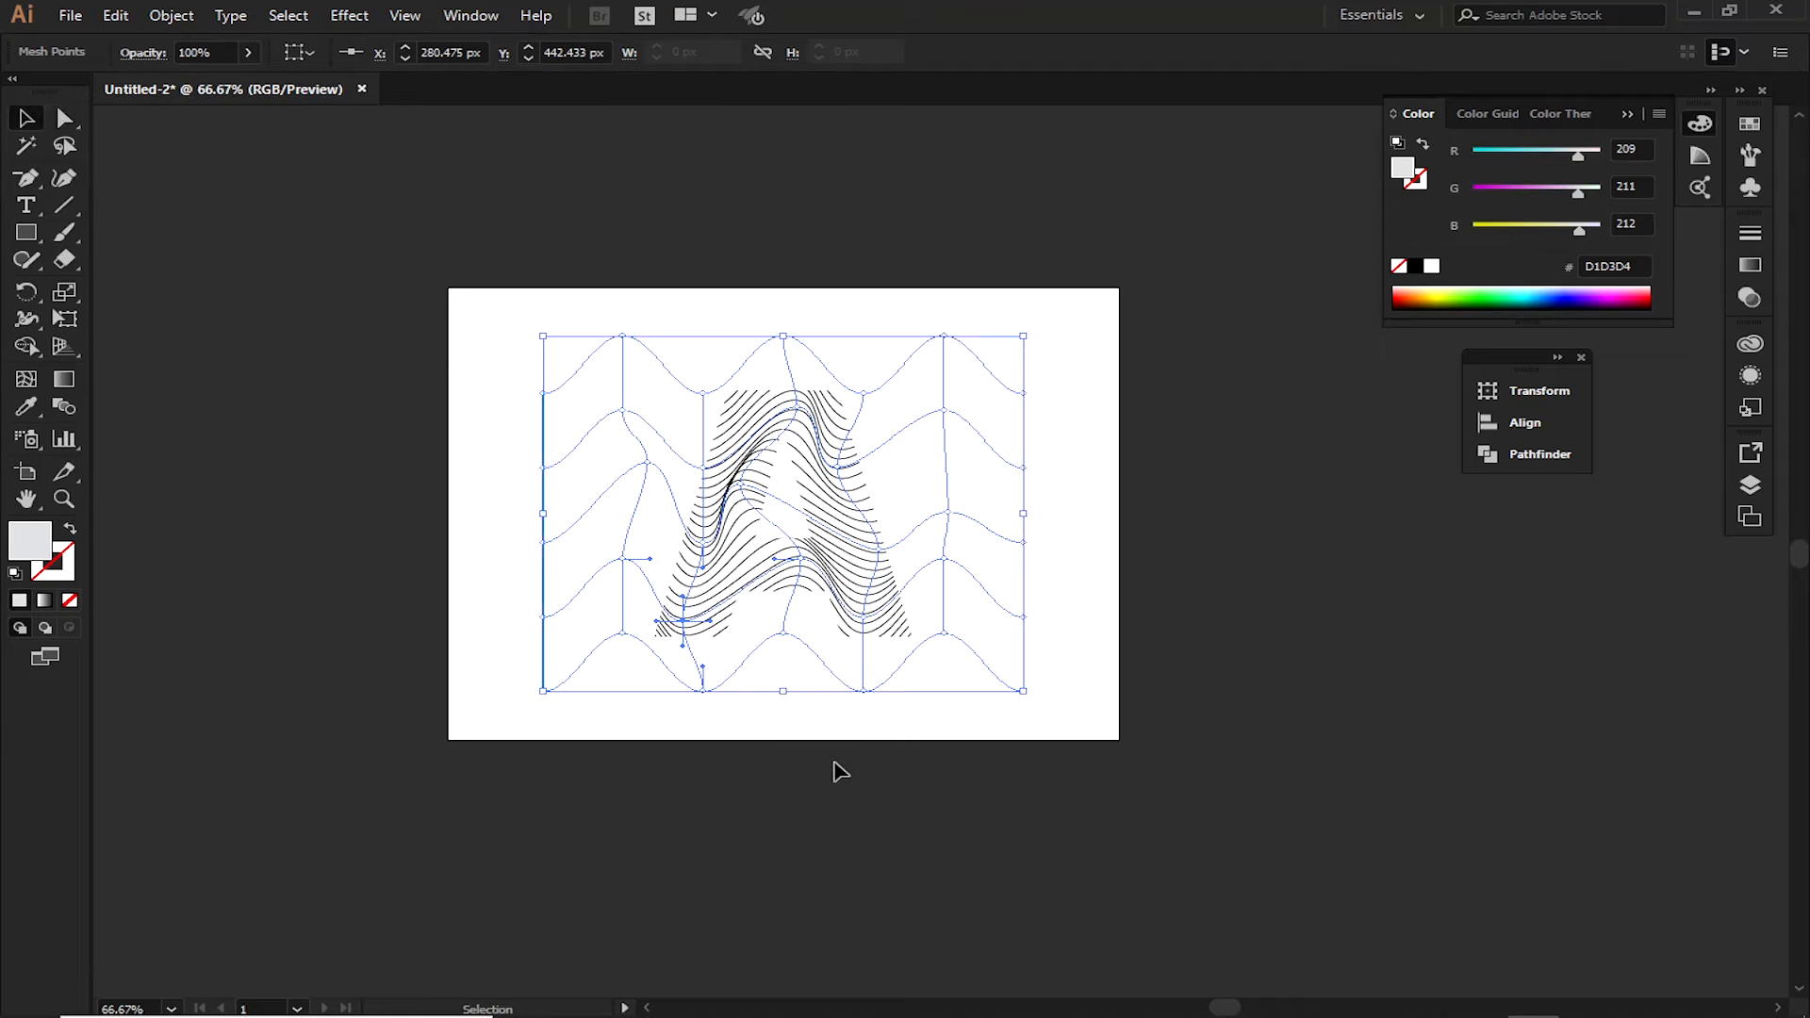
click(836, 762)
Access the clip group's mesh contents and look for stroke settings for the wavy lines
click(845, 584)
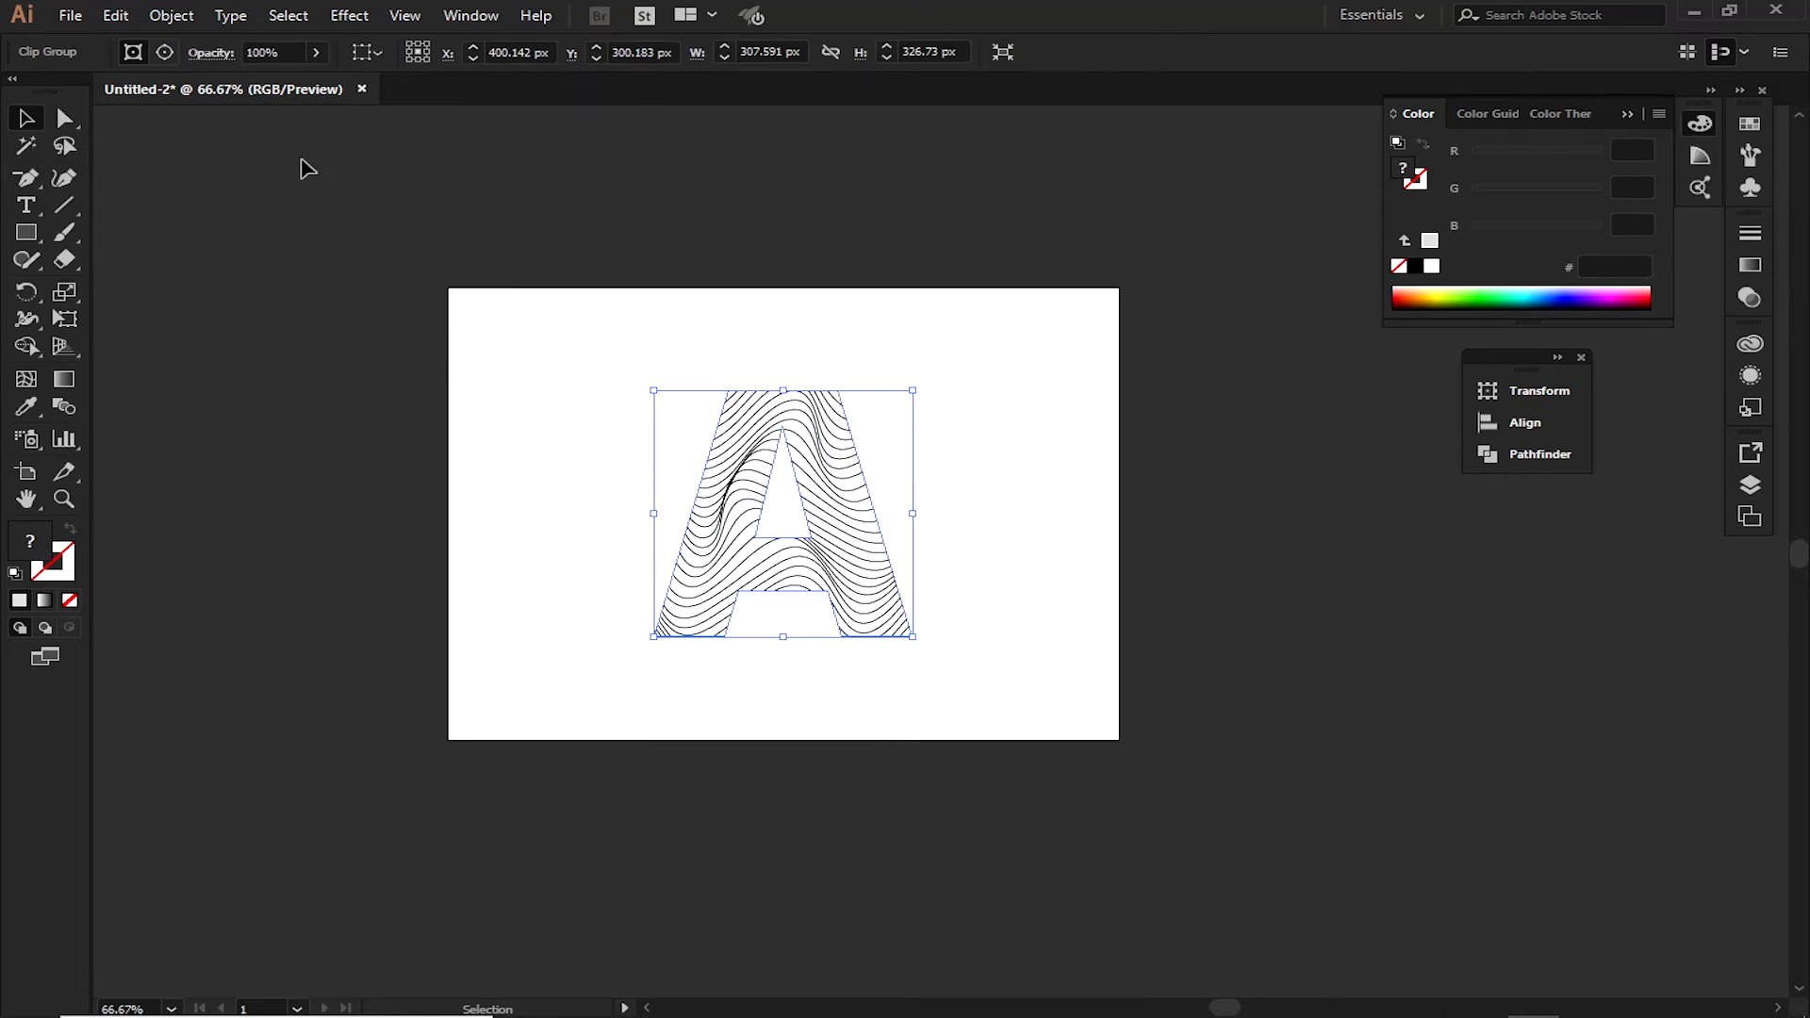
click(170, 54)
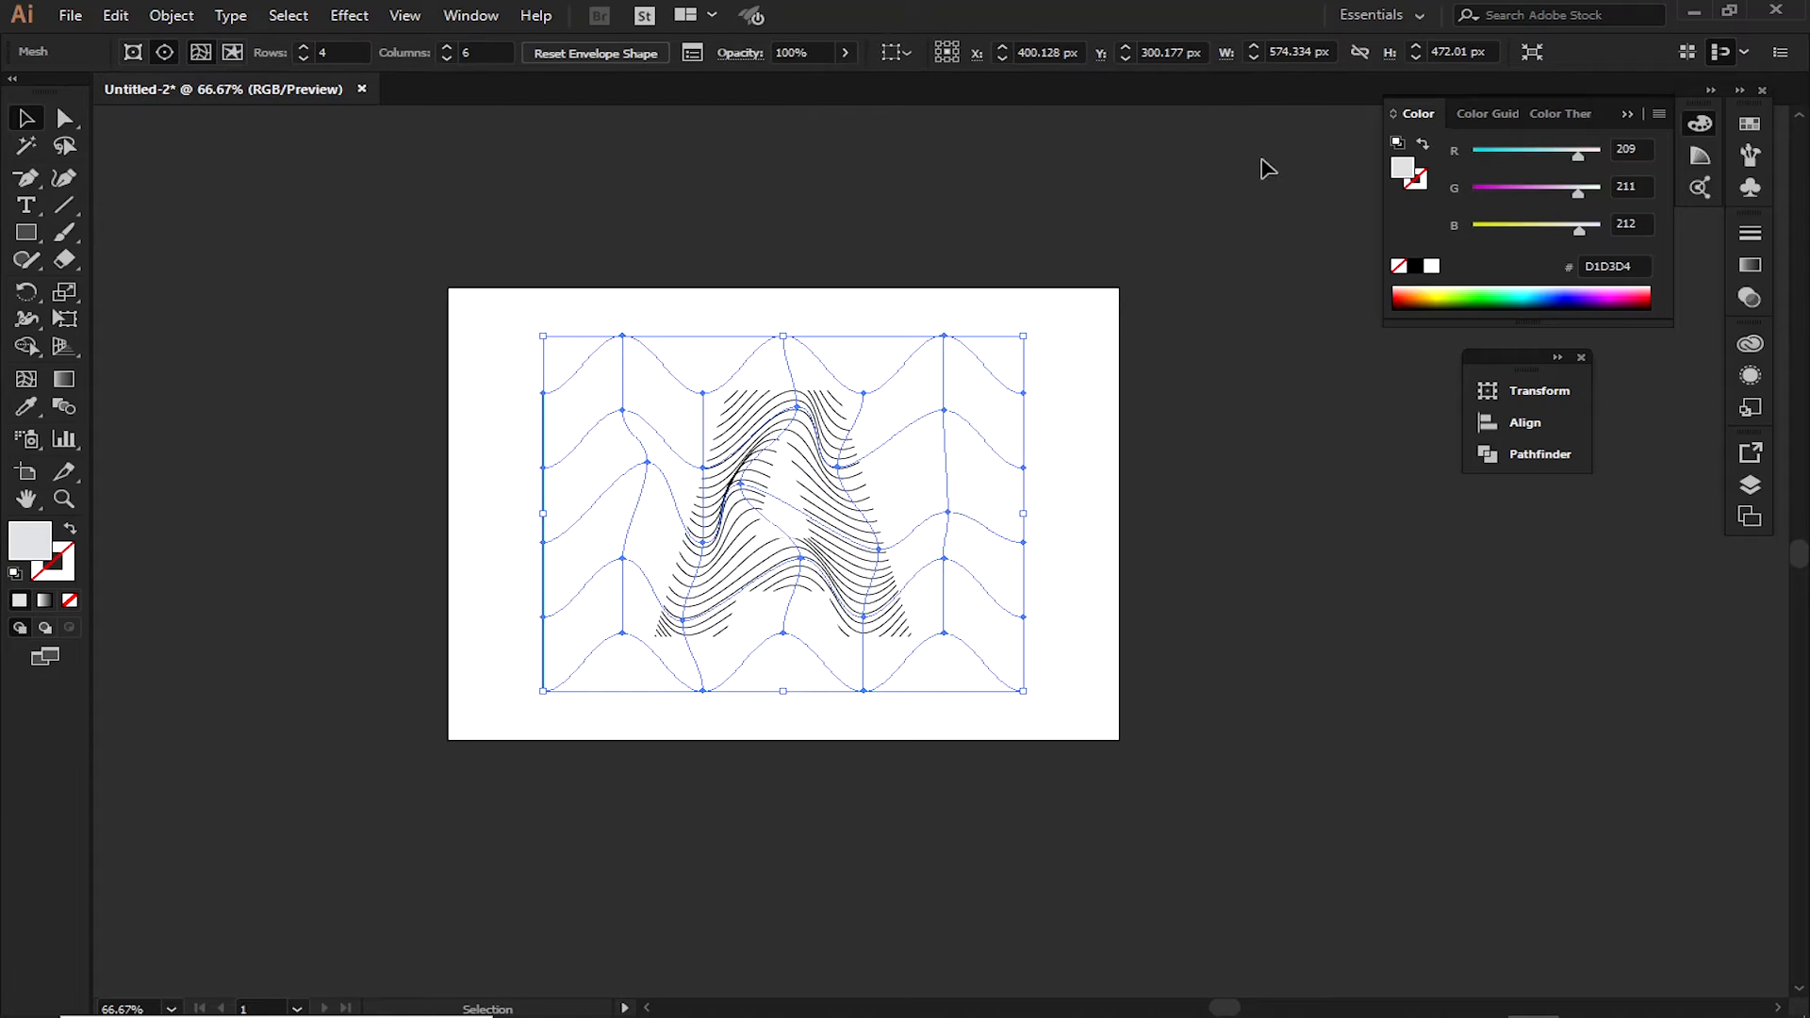
key(a)
key(ctrl+F10)
key(v)
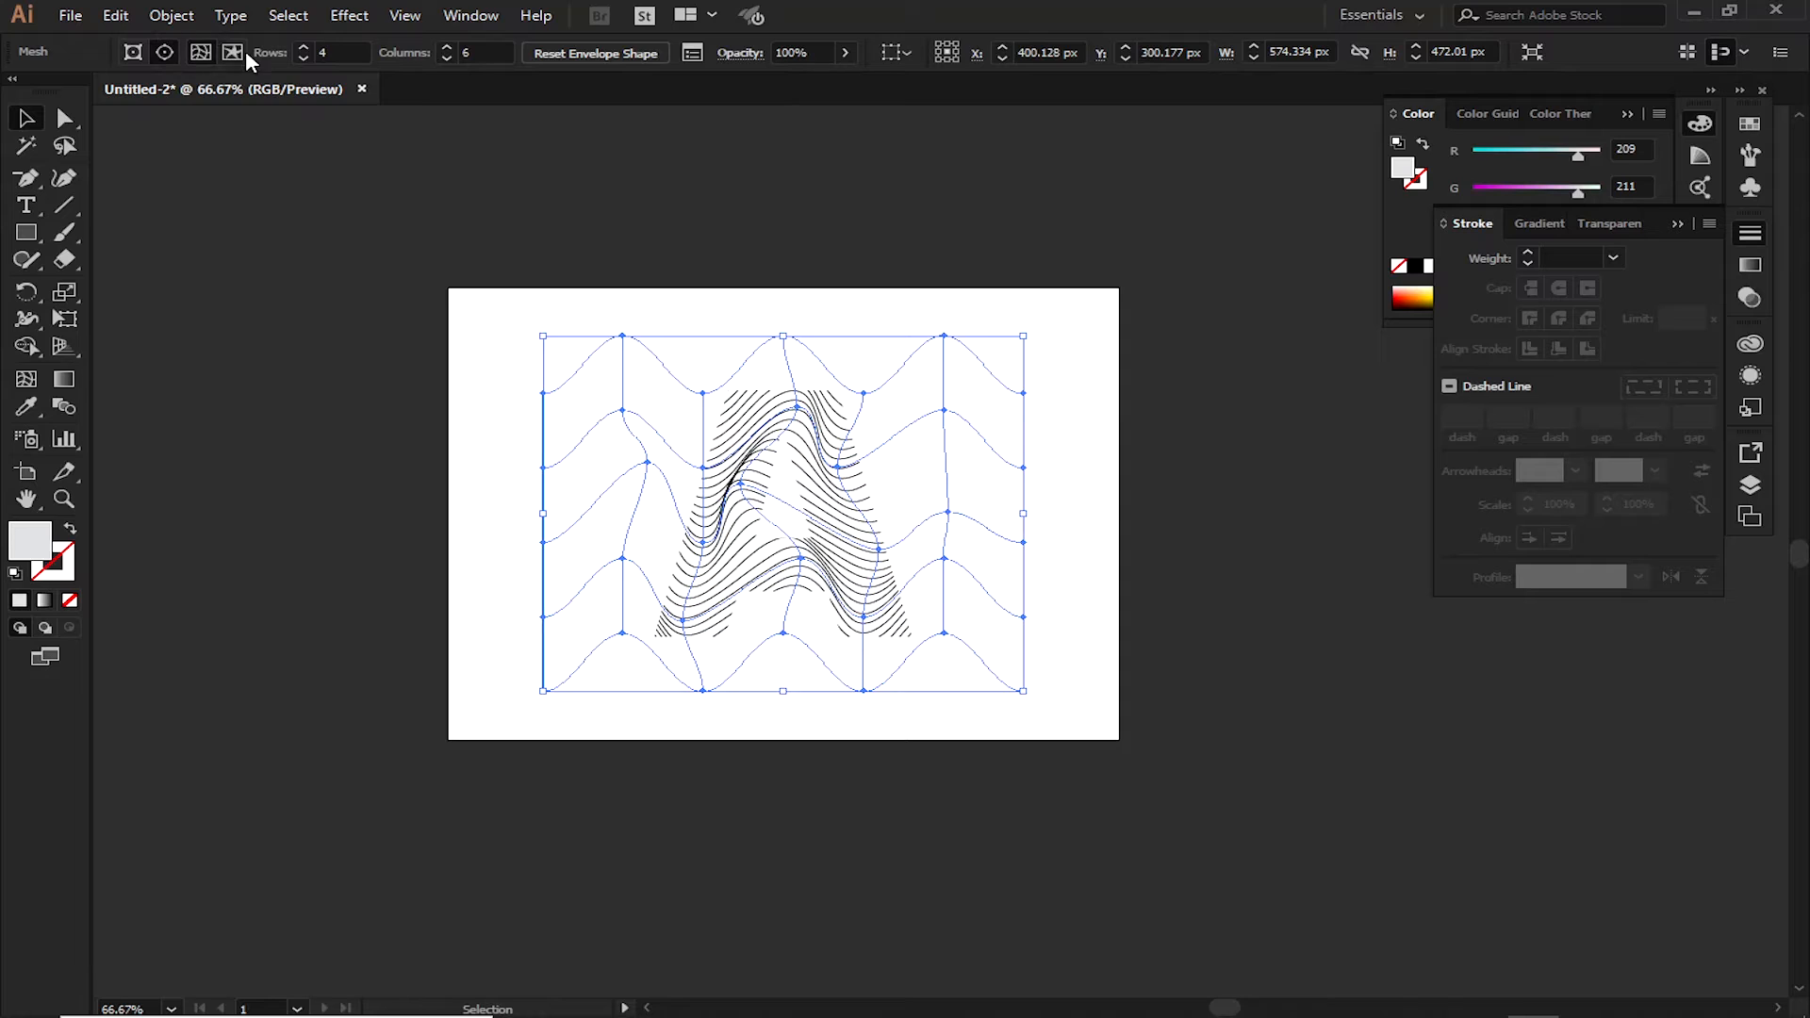
click(374, 265)
click(795, 420)
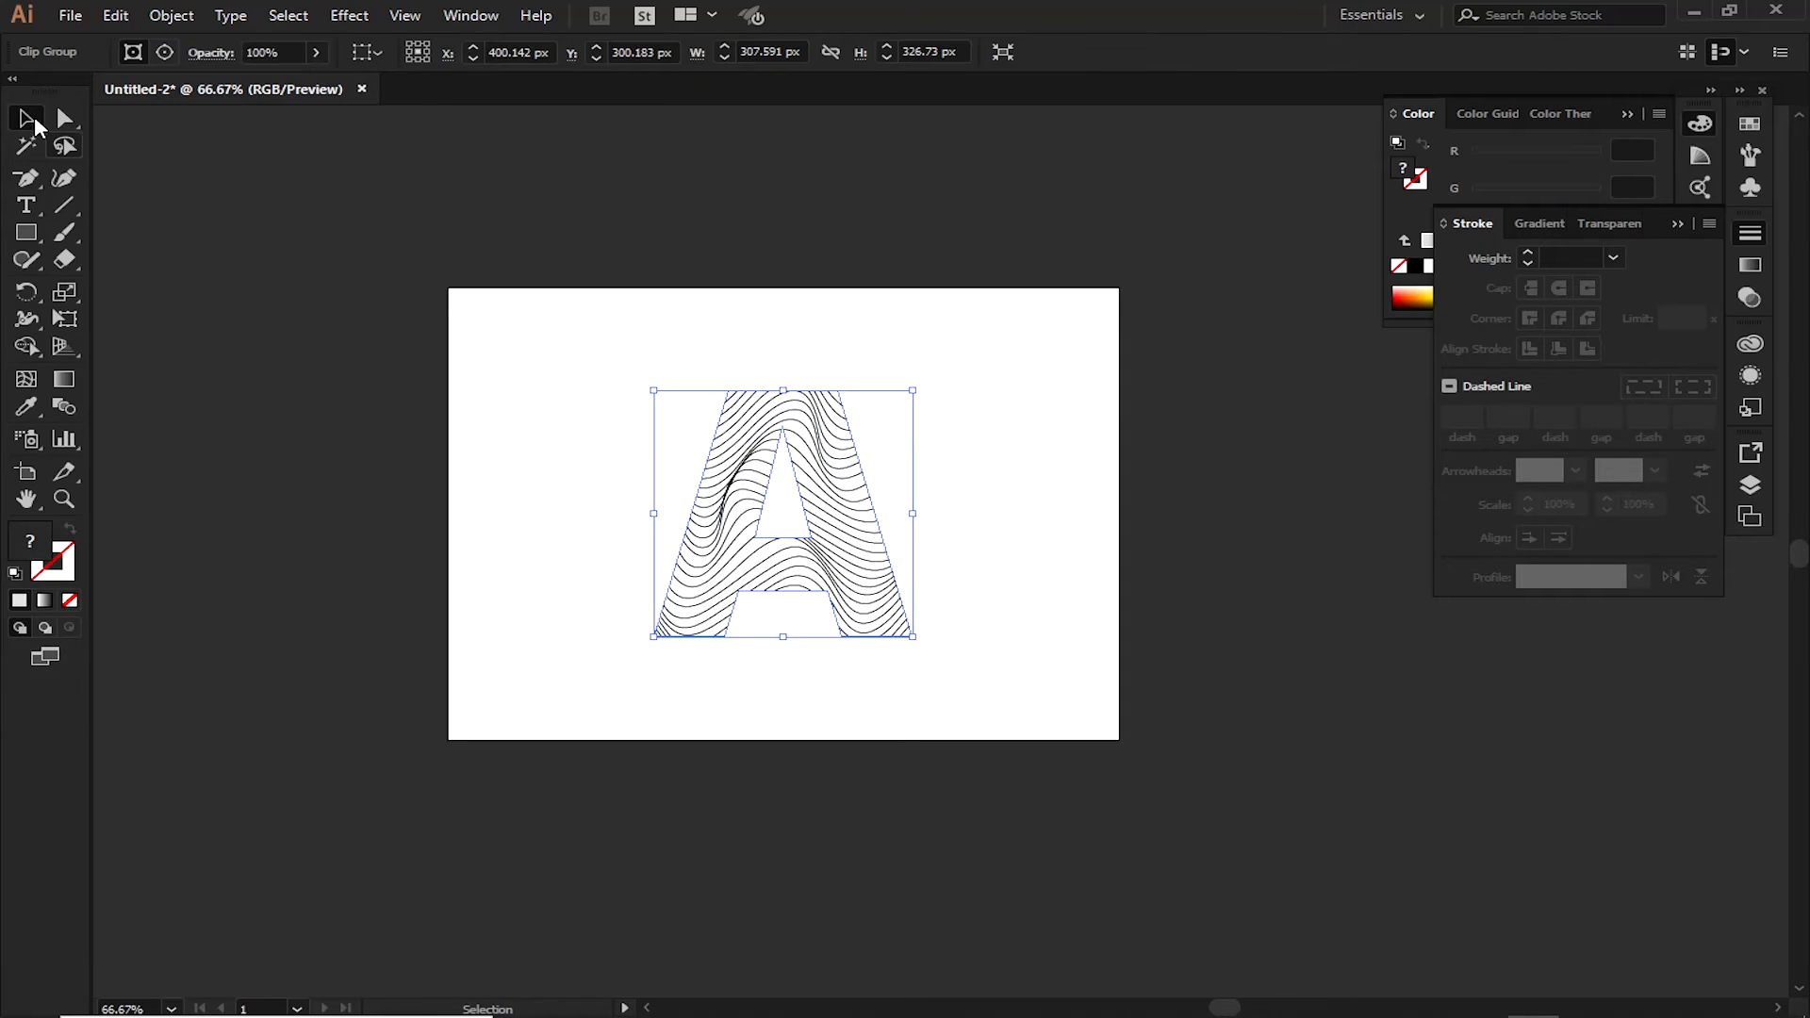
click(164, 52)
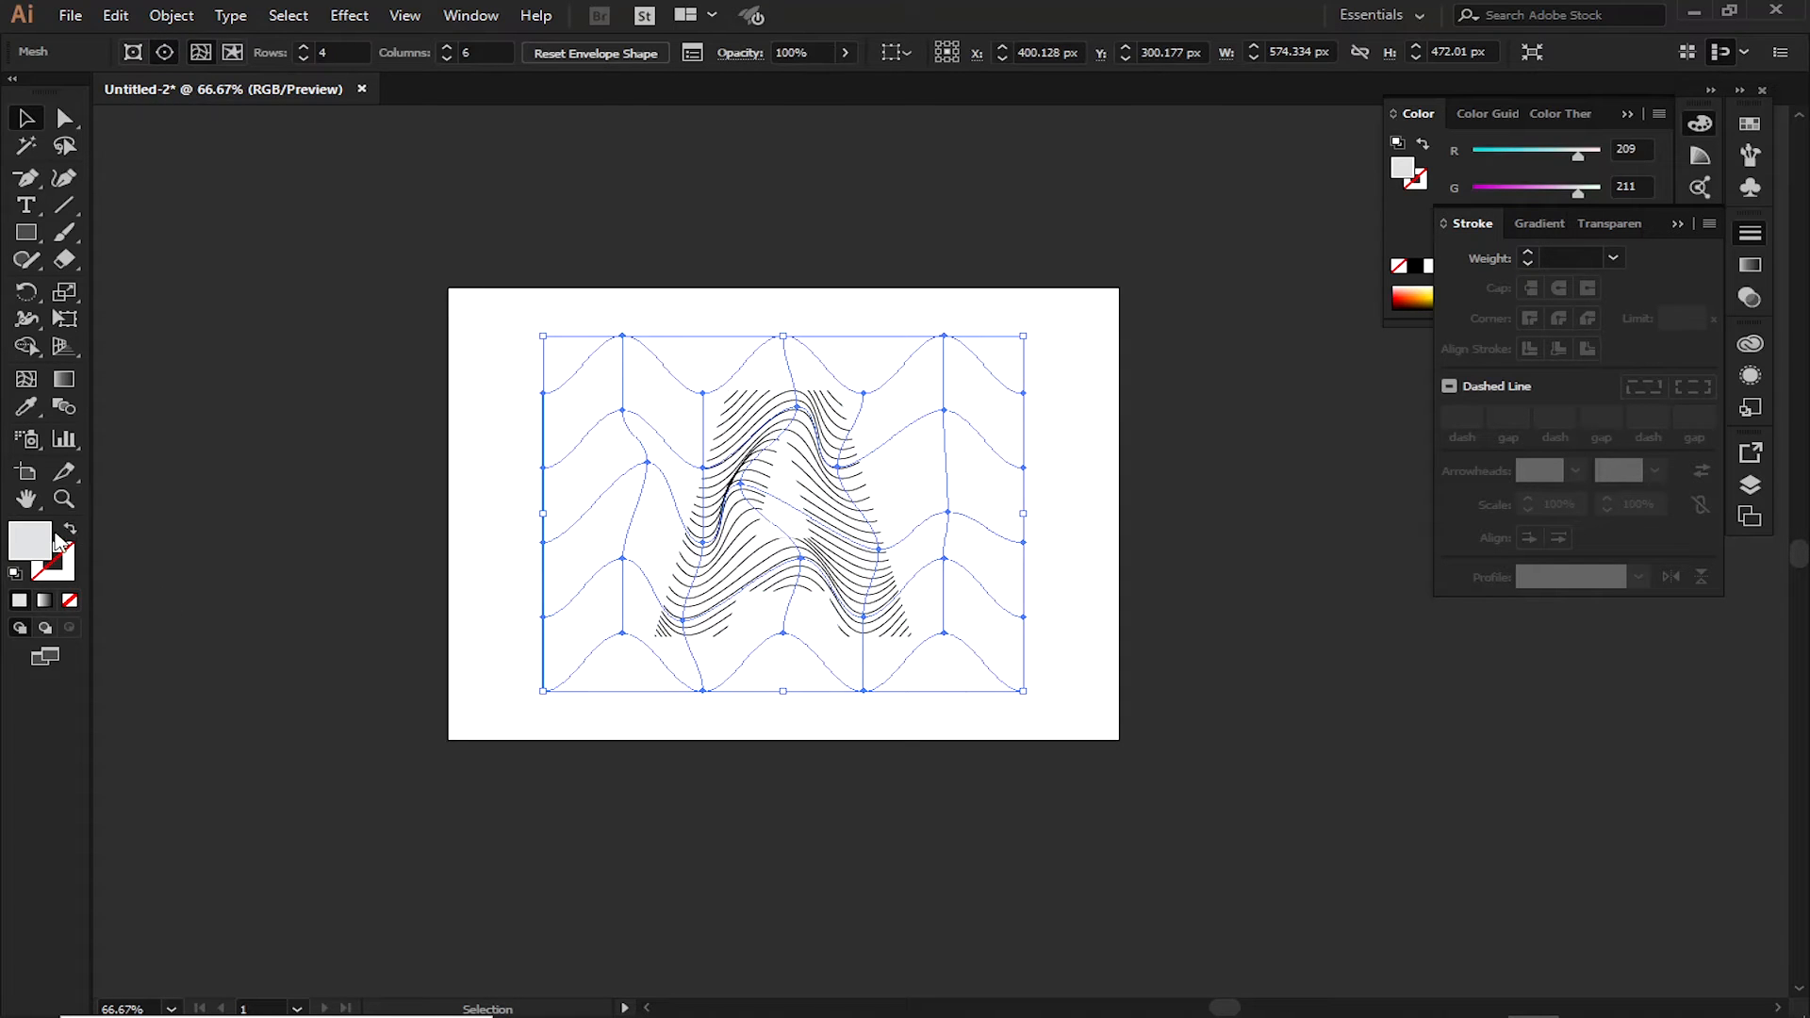
click(68, 564)
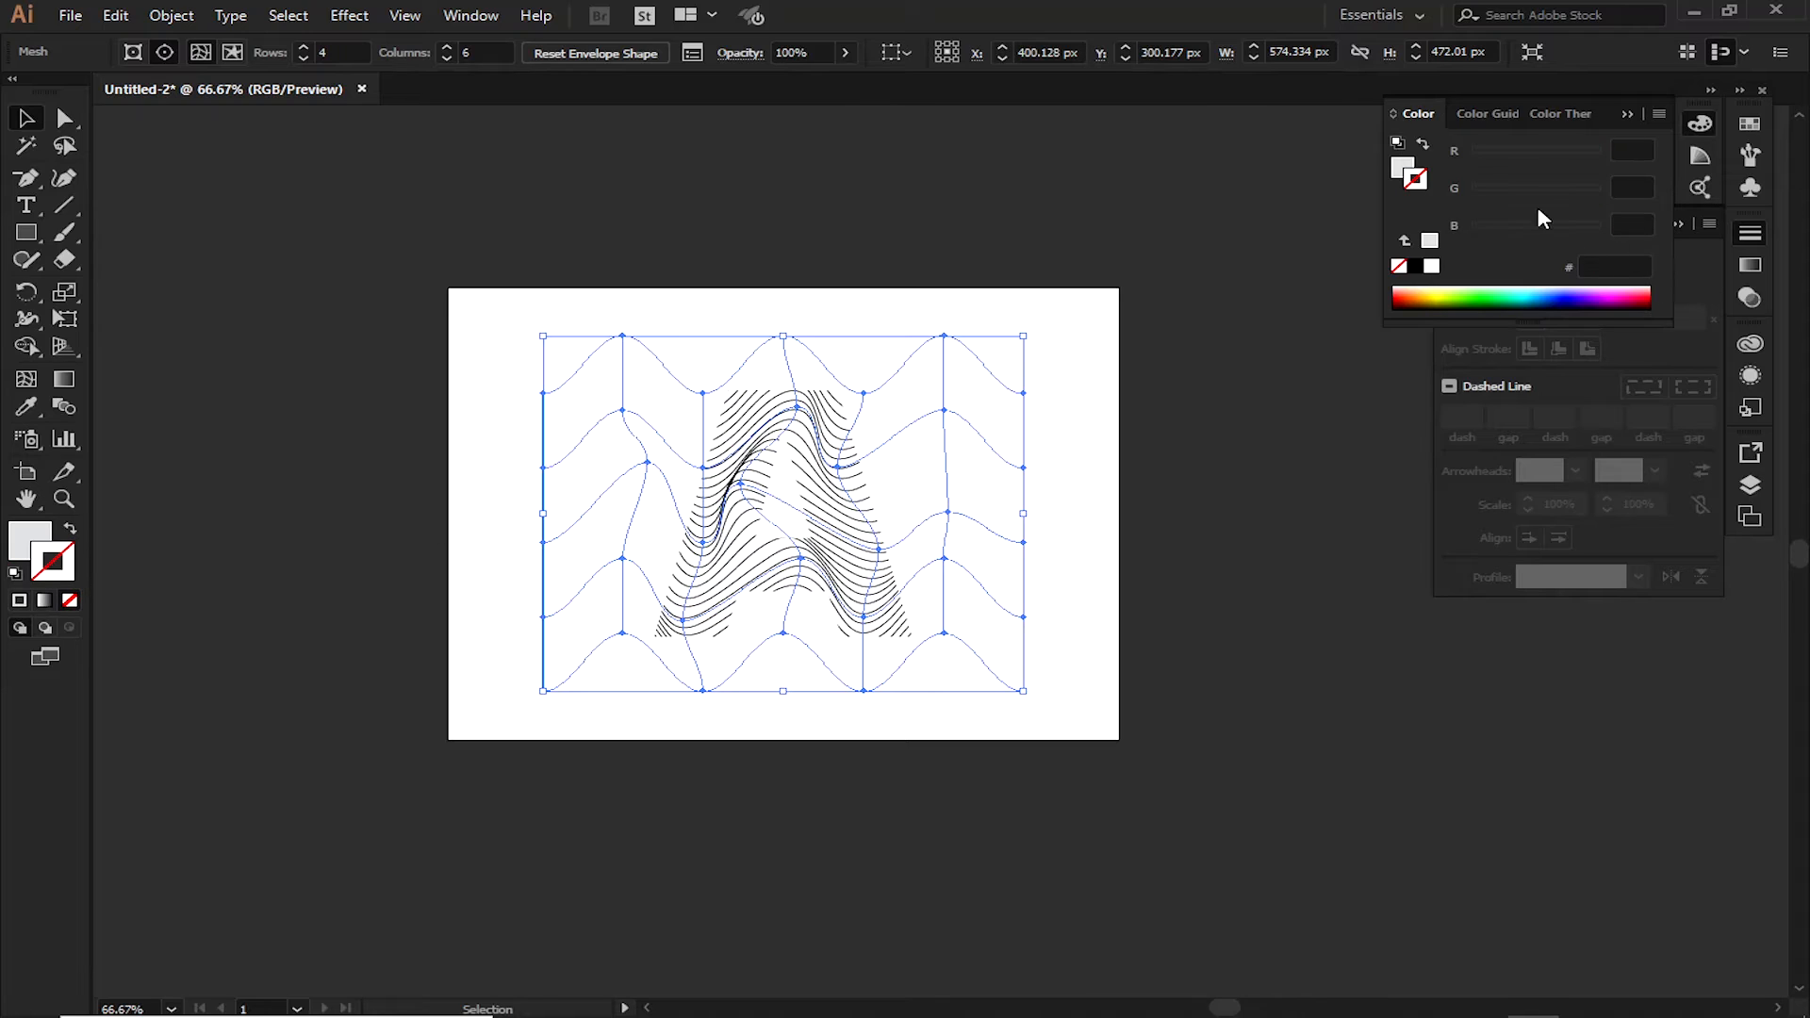
click(1084, 298)
Try to recolor the wavy lines by giving the clipped envelope mesh a white stroke
key(ctrl+1)
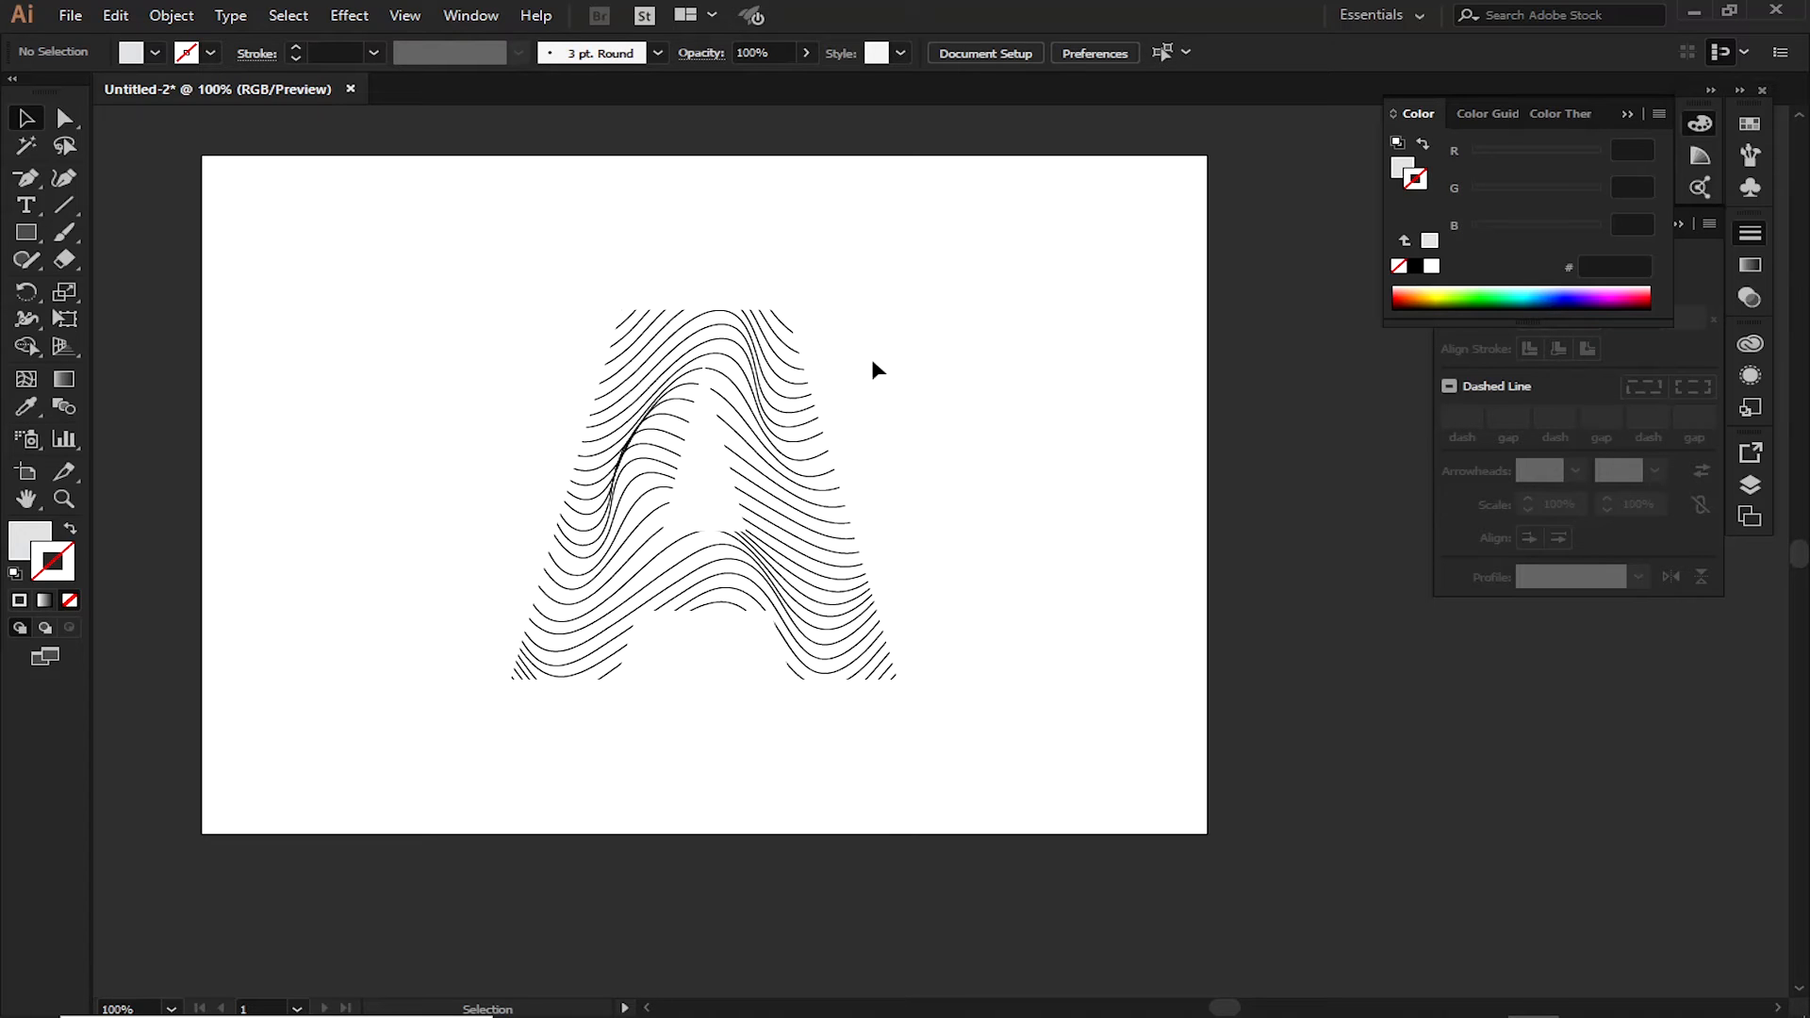
click(745, 394)
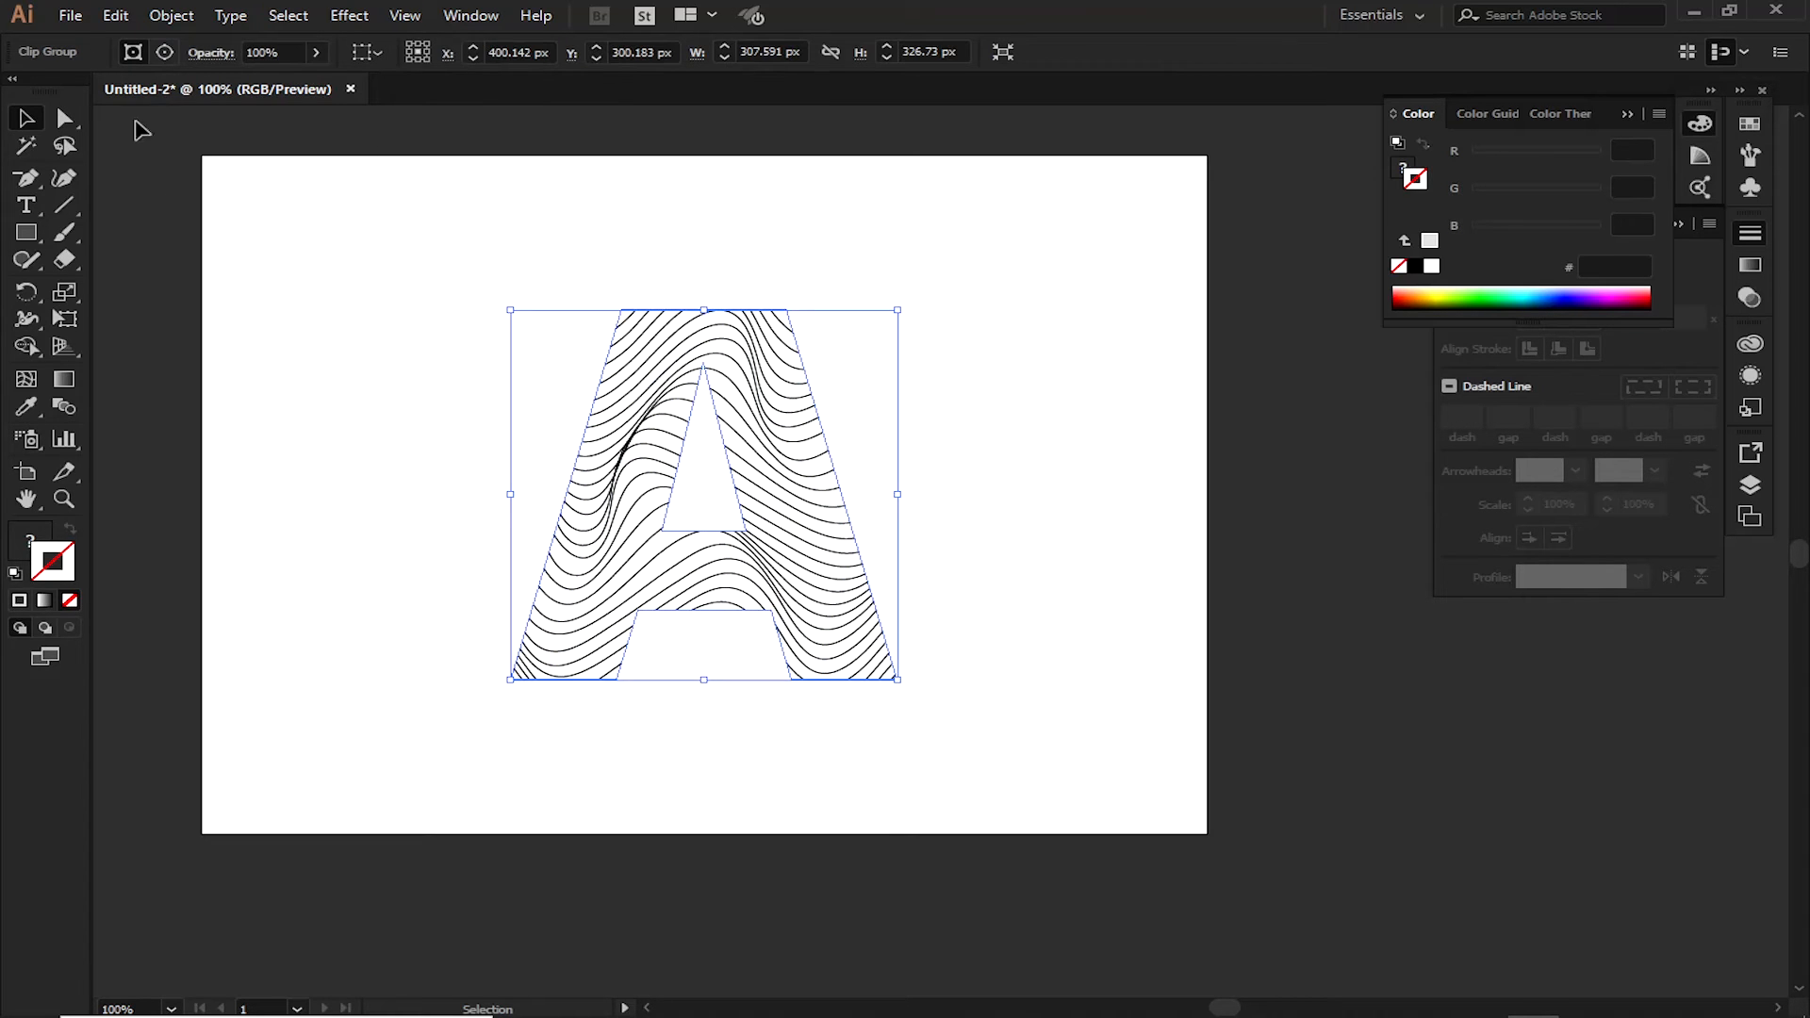
click(174, 56)
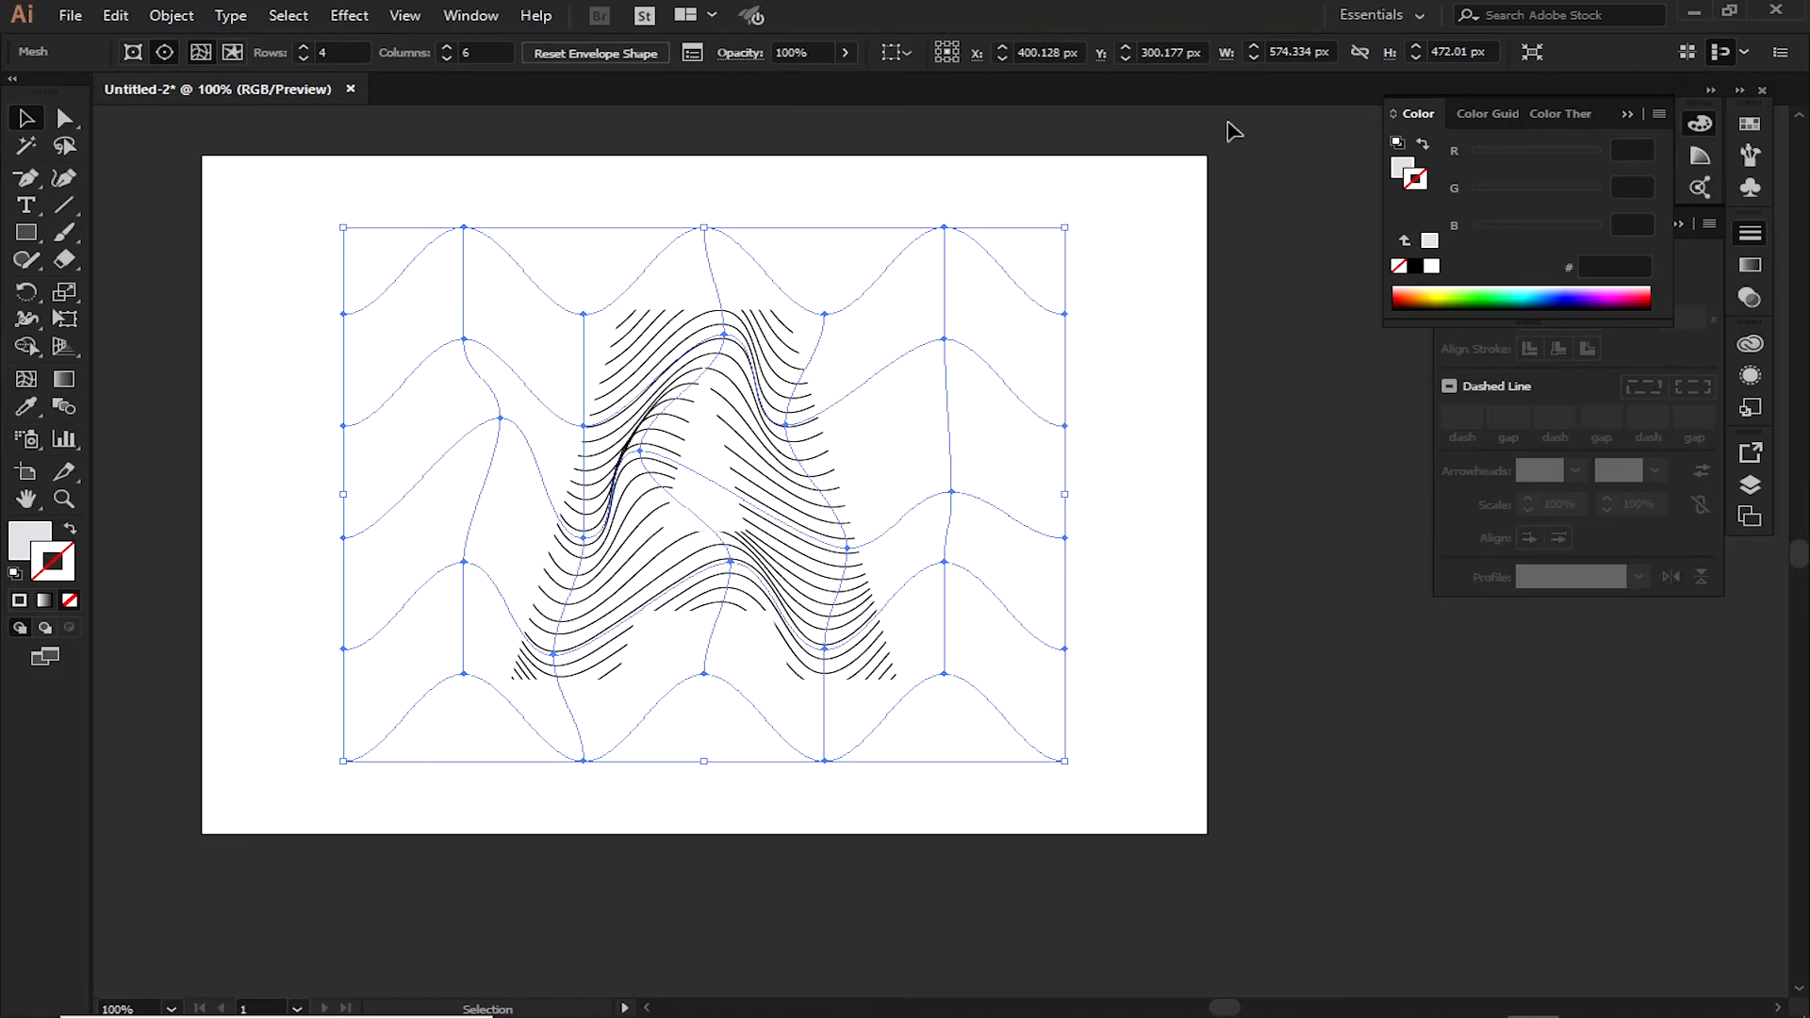
click(1432, 267)
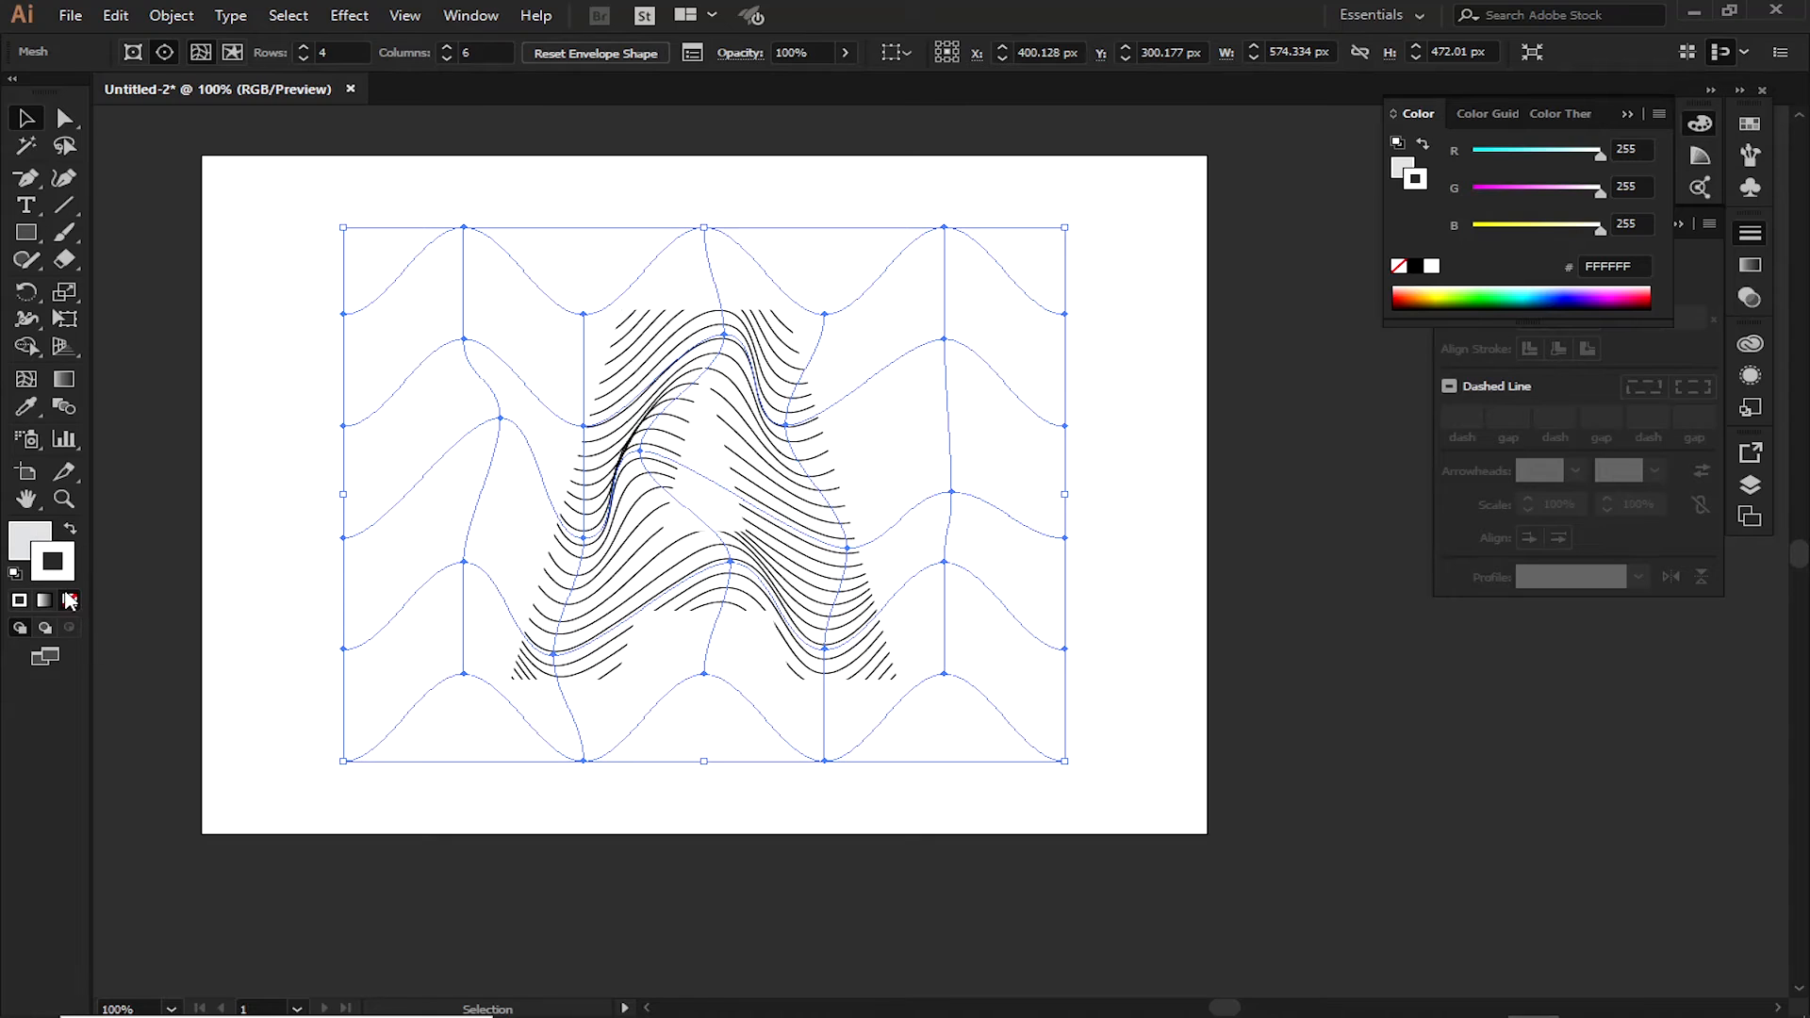
click(471, 201)
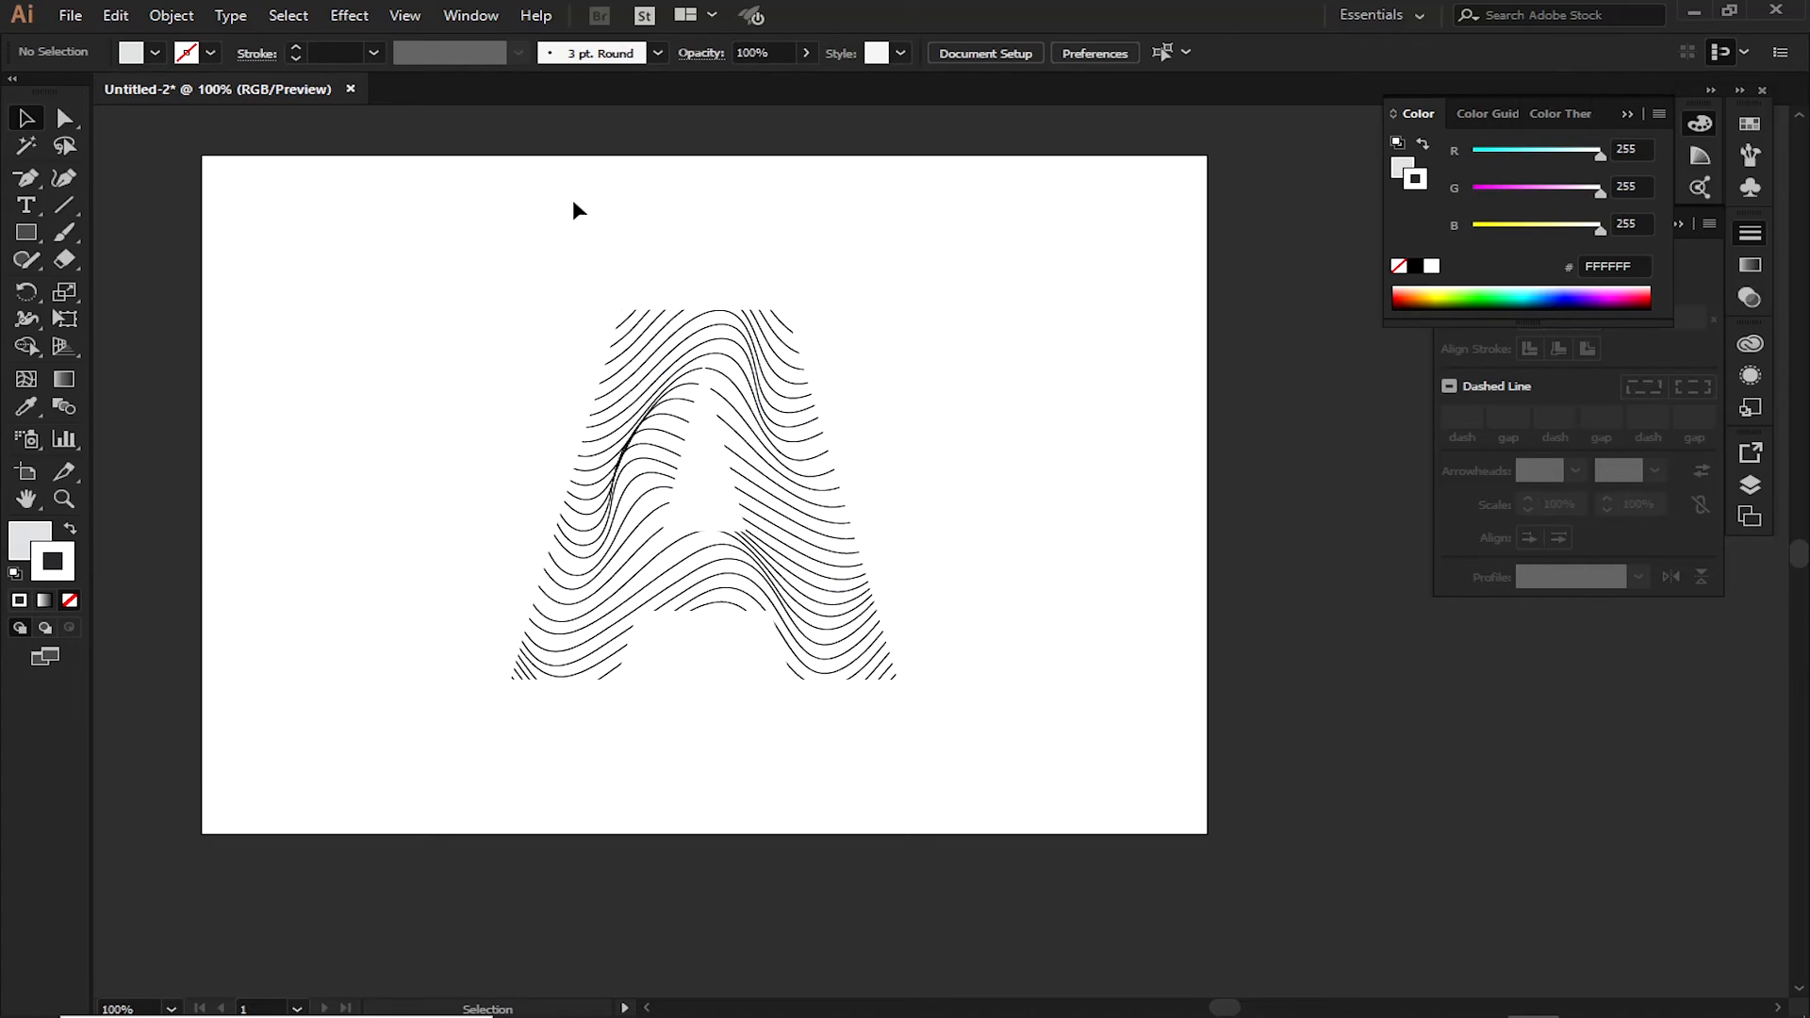
click(744, 345)
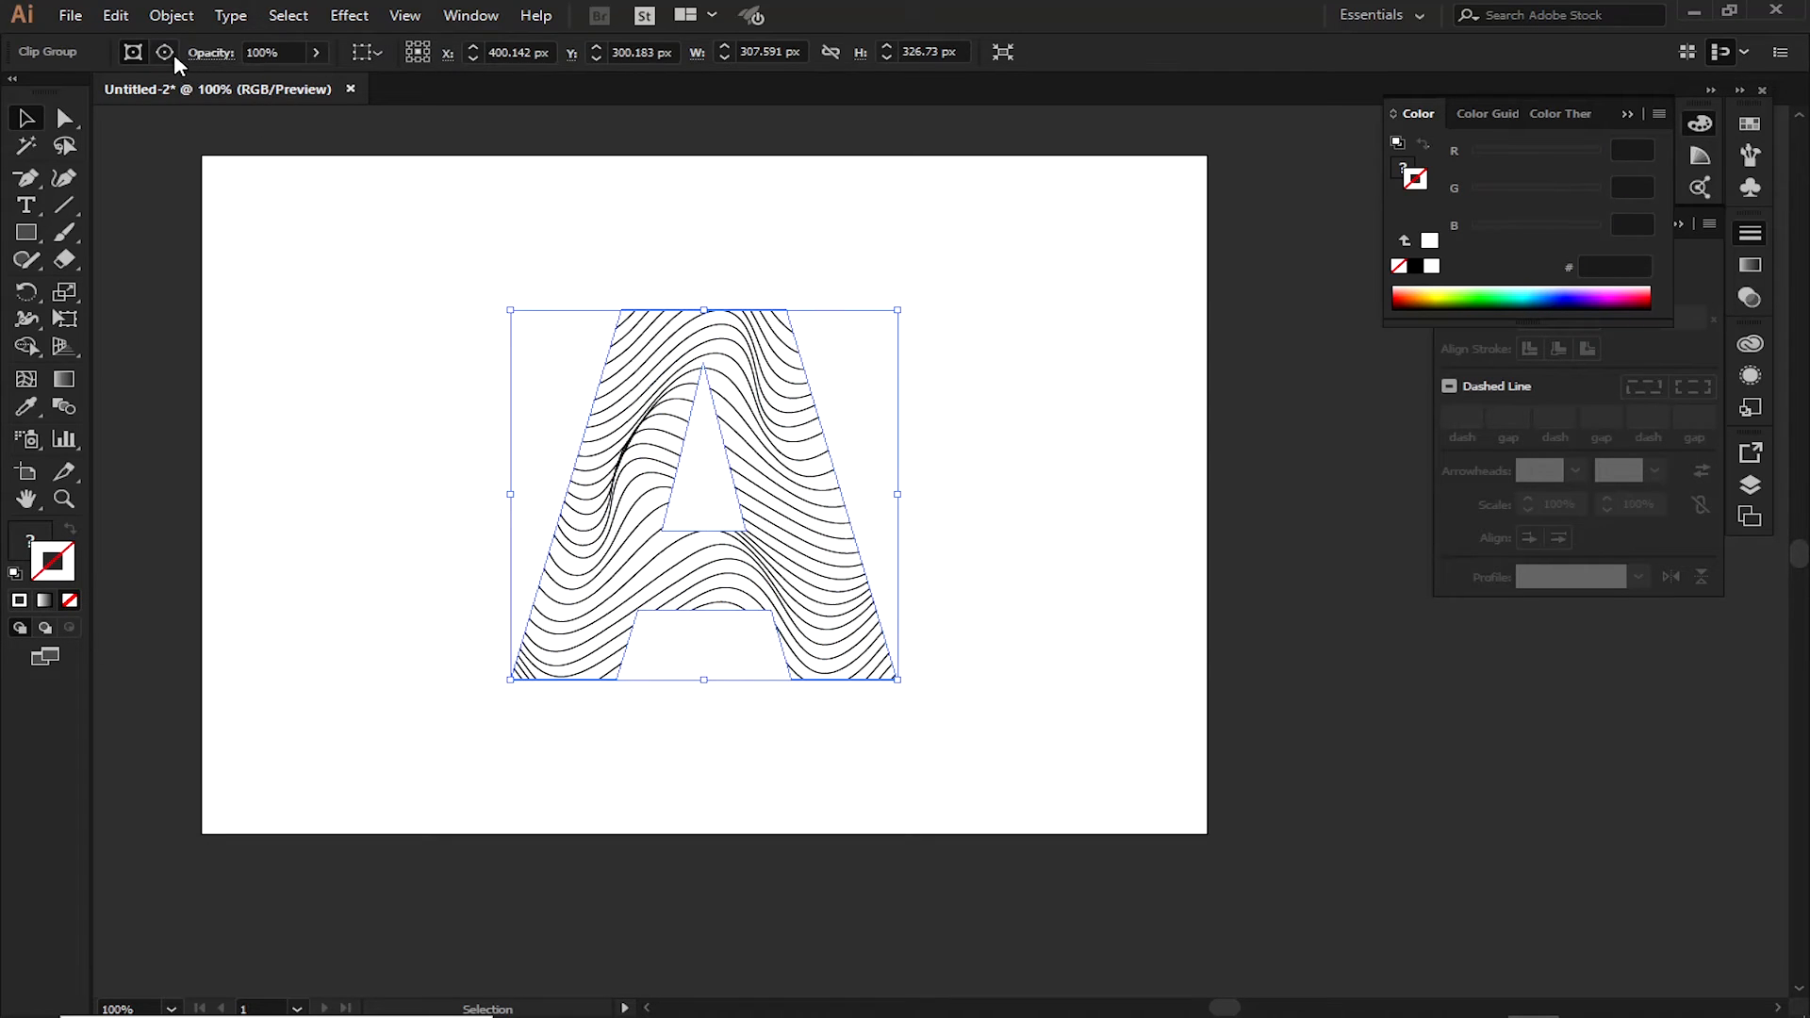
Draw a rectangle about 820 × 623 px over the whole artboard and fill it with black, 000000
click(686, 250)
key(m)
drag(185, 148, 1214, 852)
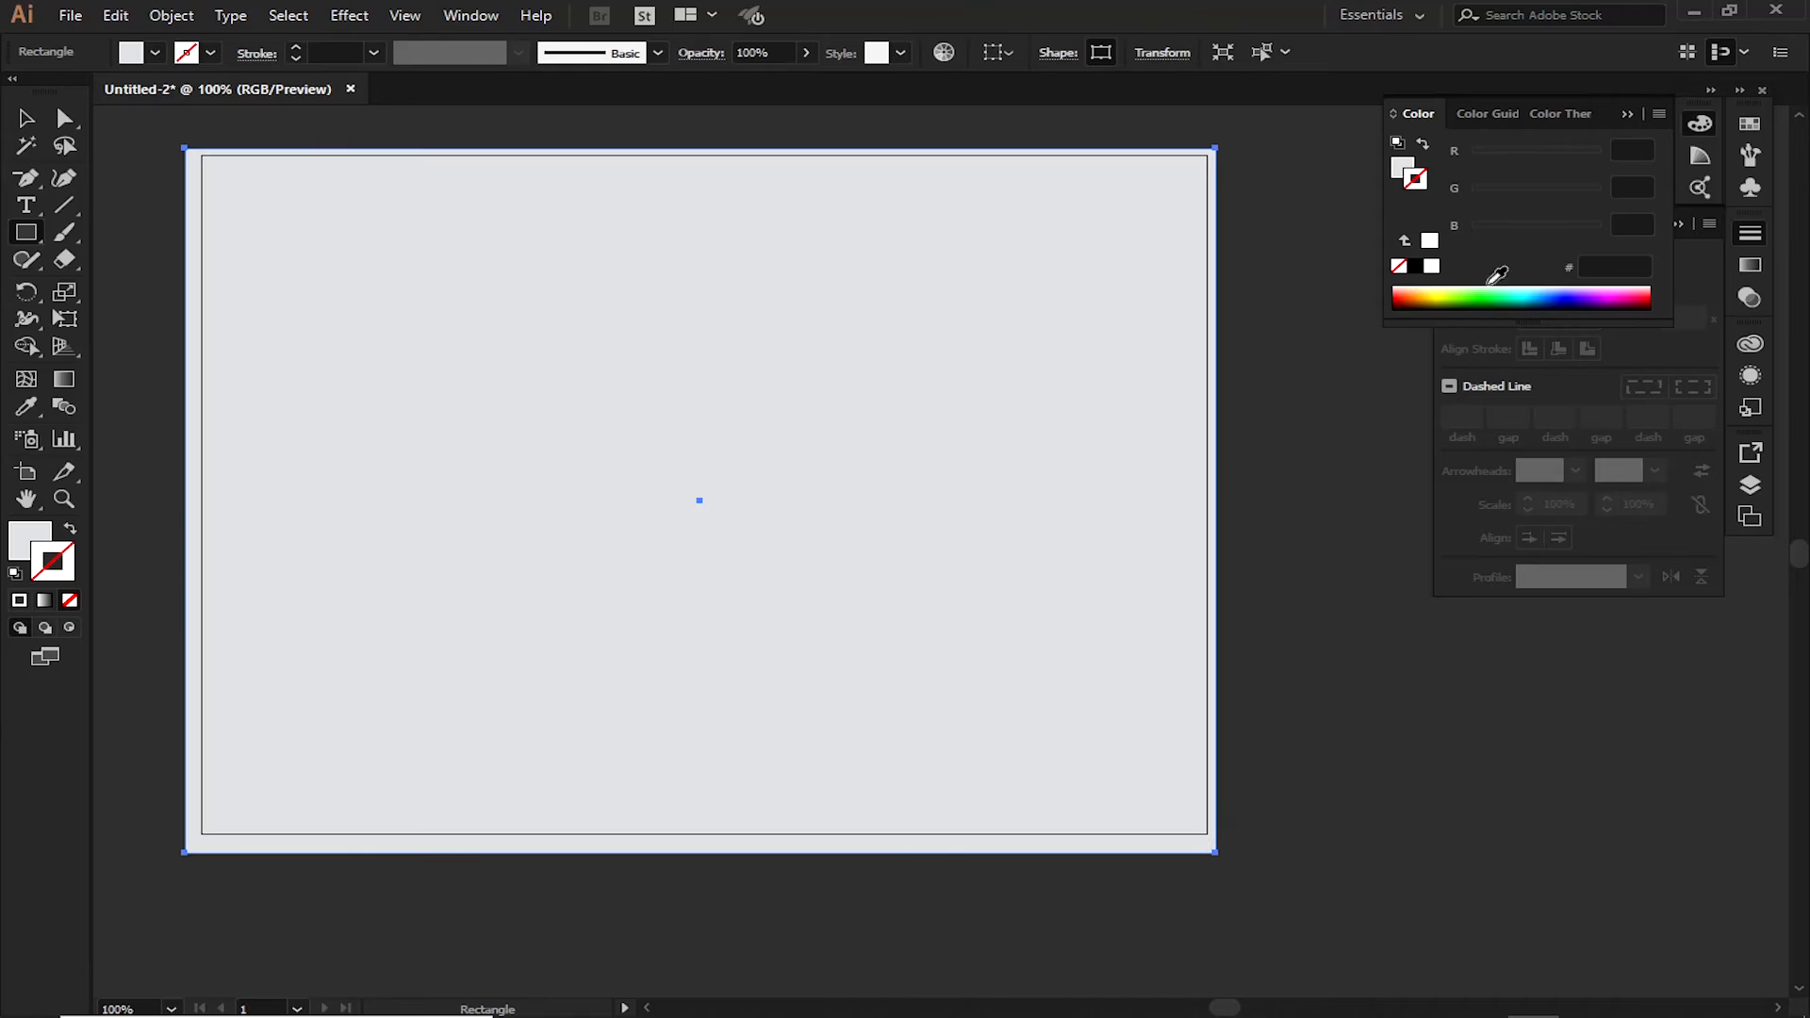
click(1415, 265)
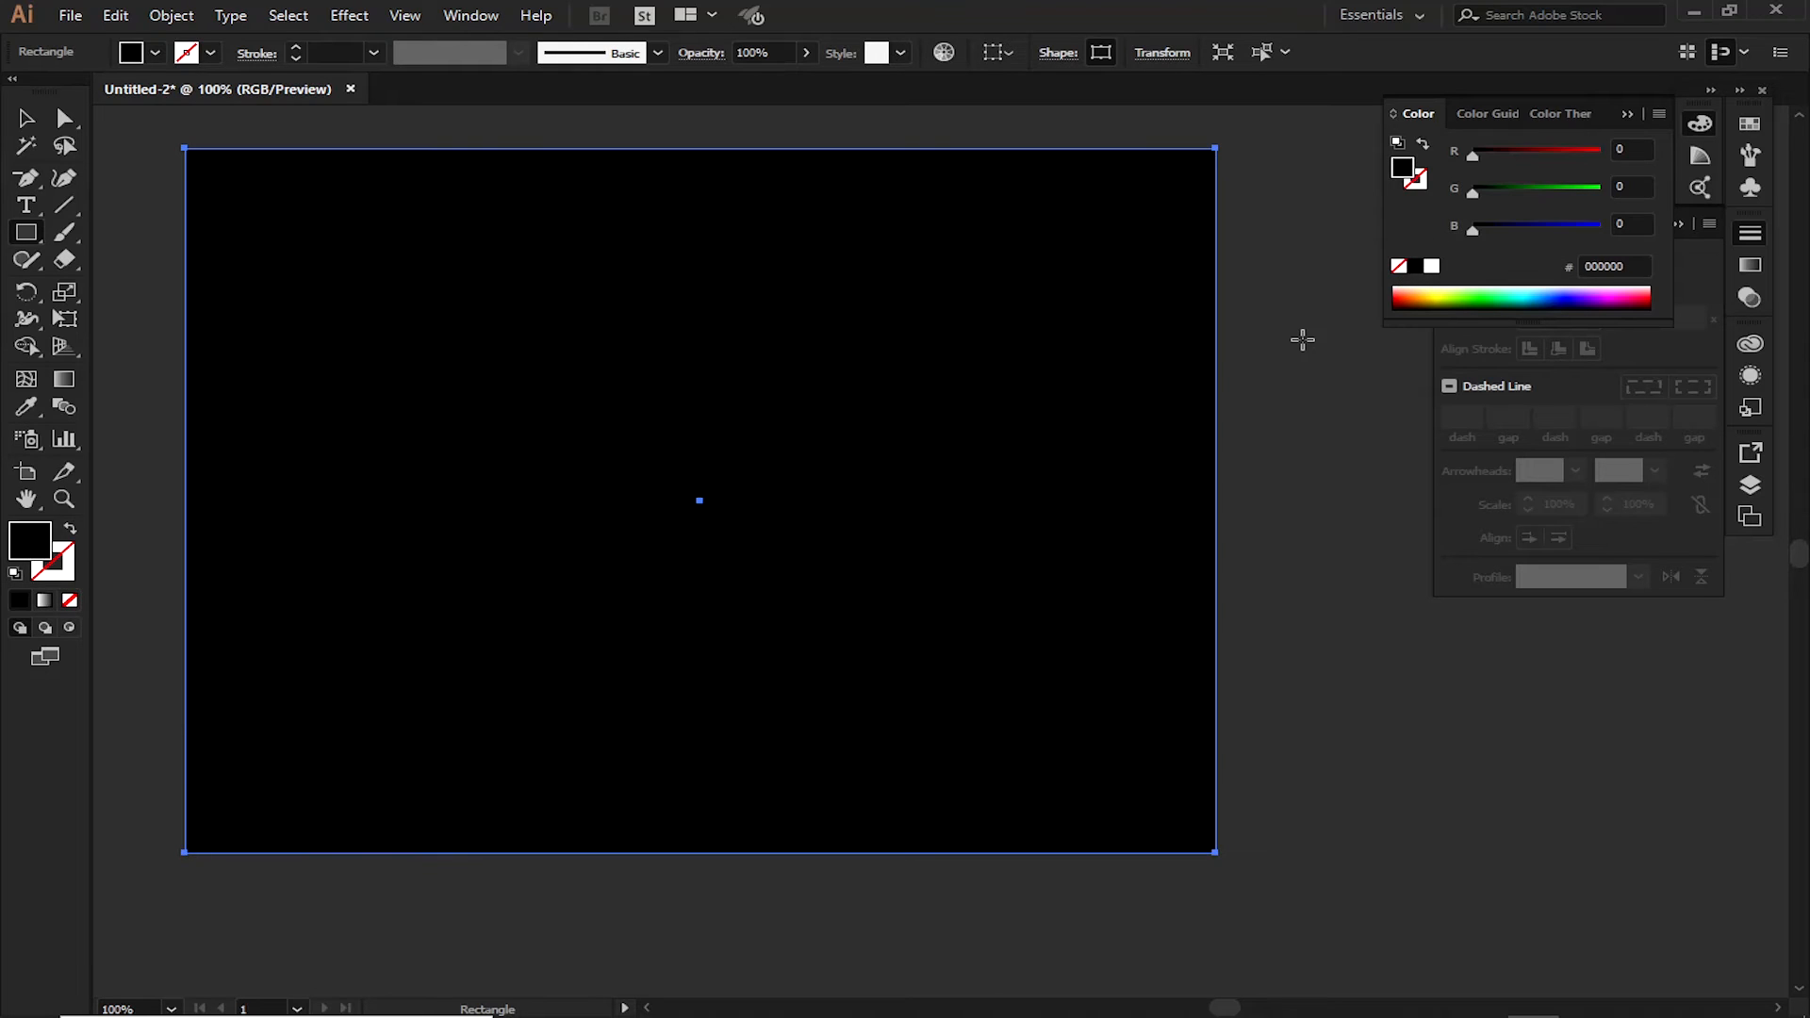
key(v)
click(1265, 642)
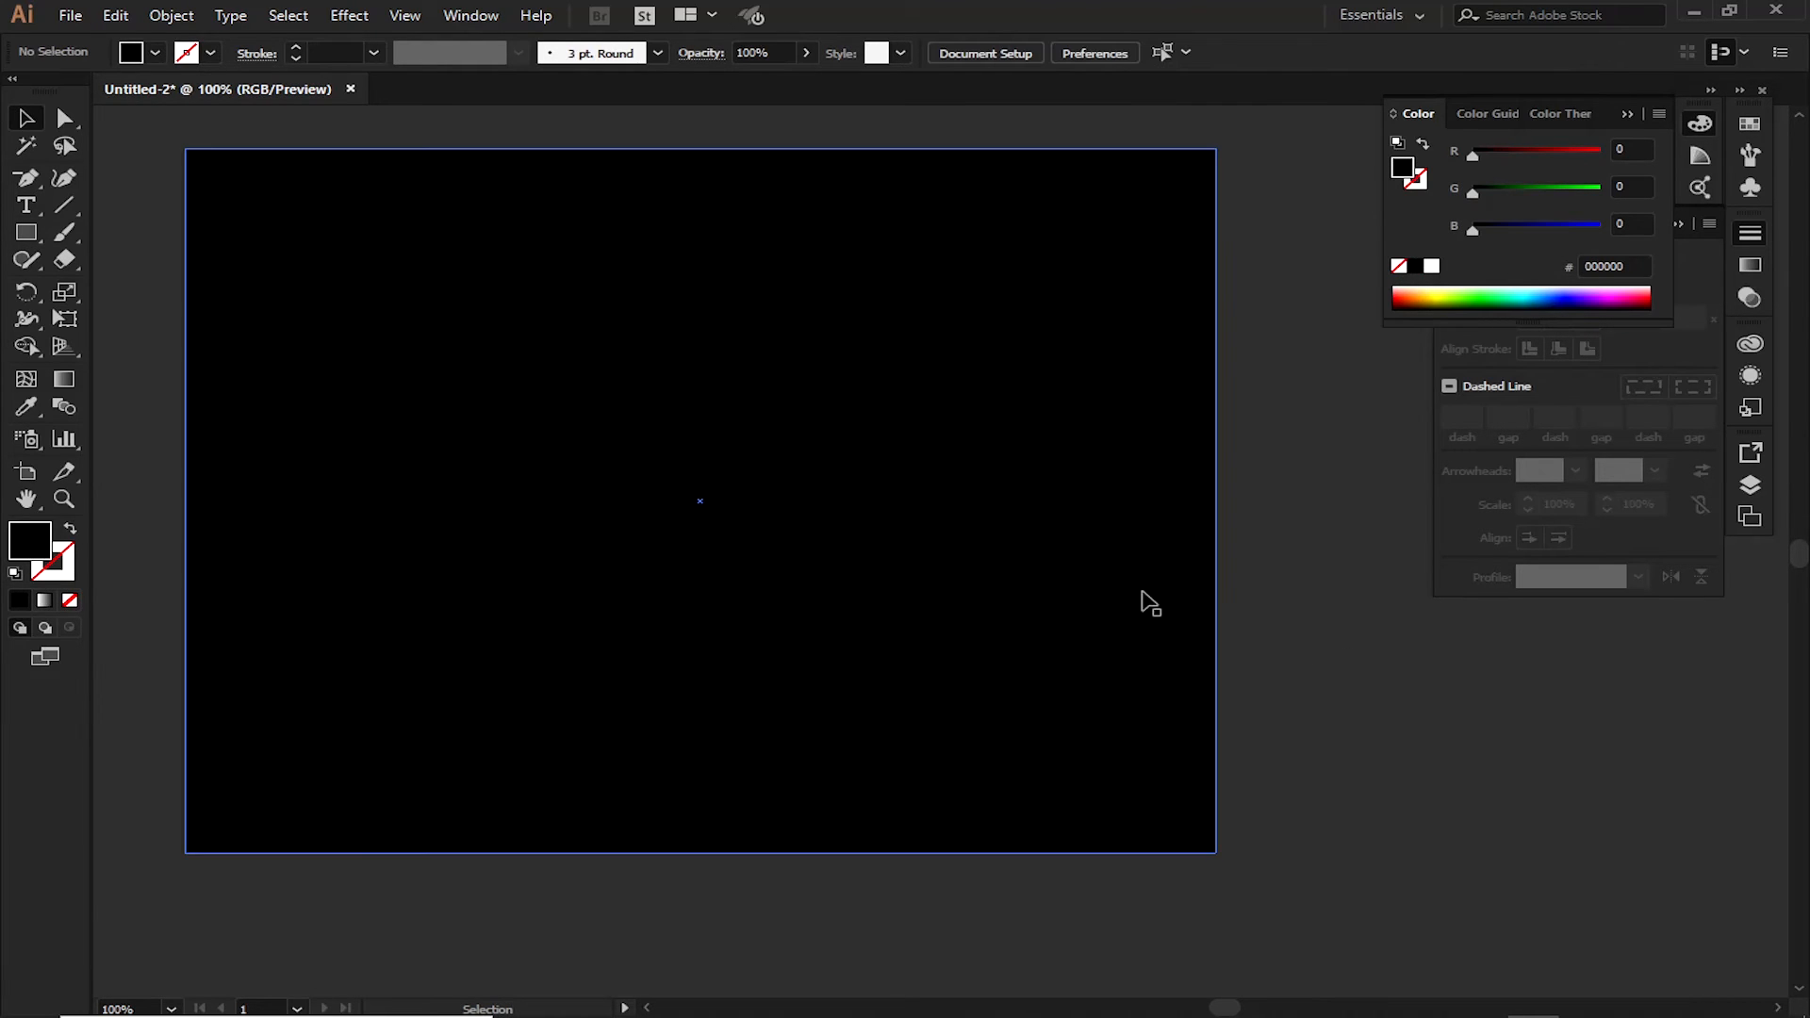
Cut the black rectangle, lock Layer 1, and add a new layer beneath it
key(F7)
click(1084, 498)
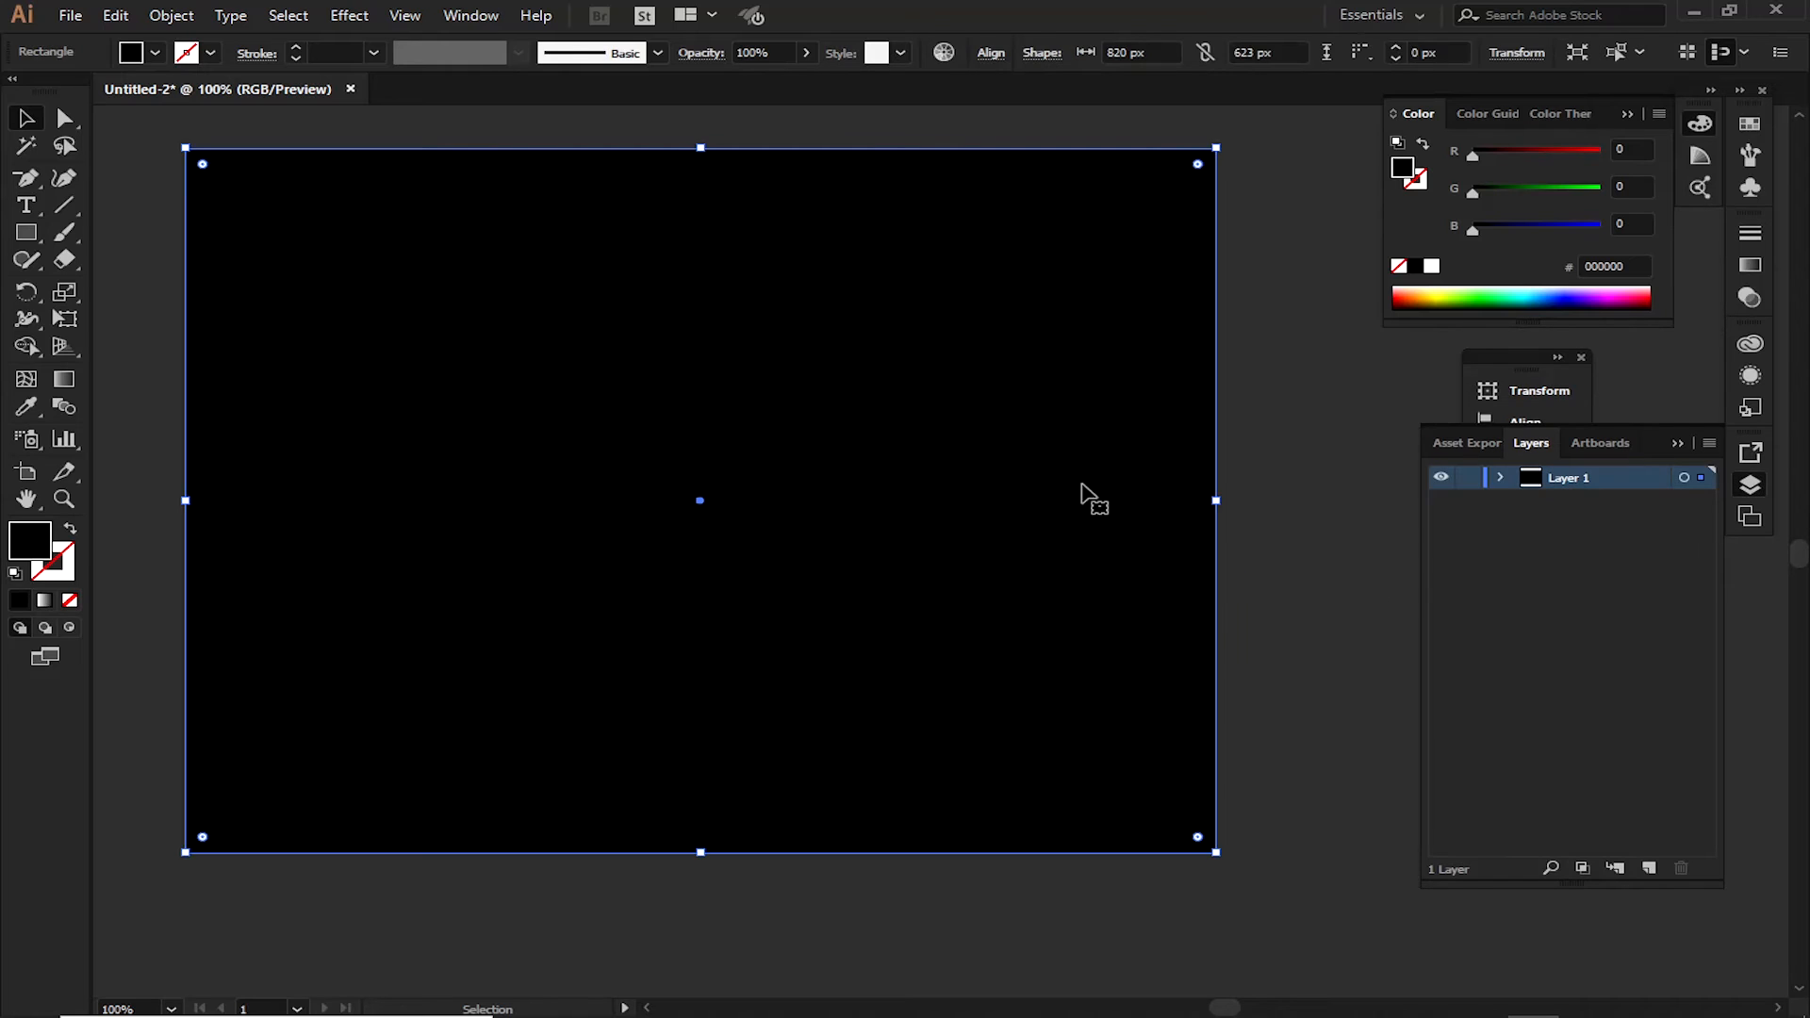
key(a)
key(Delete)
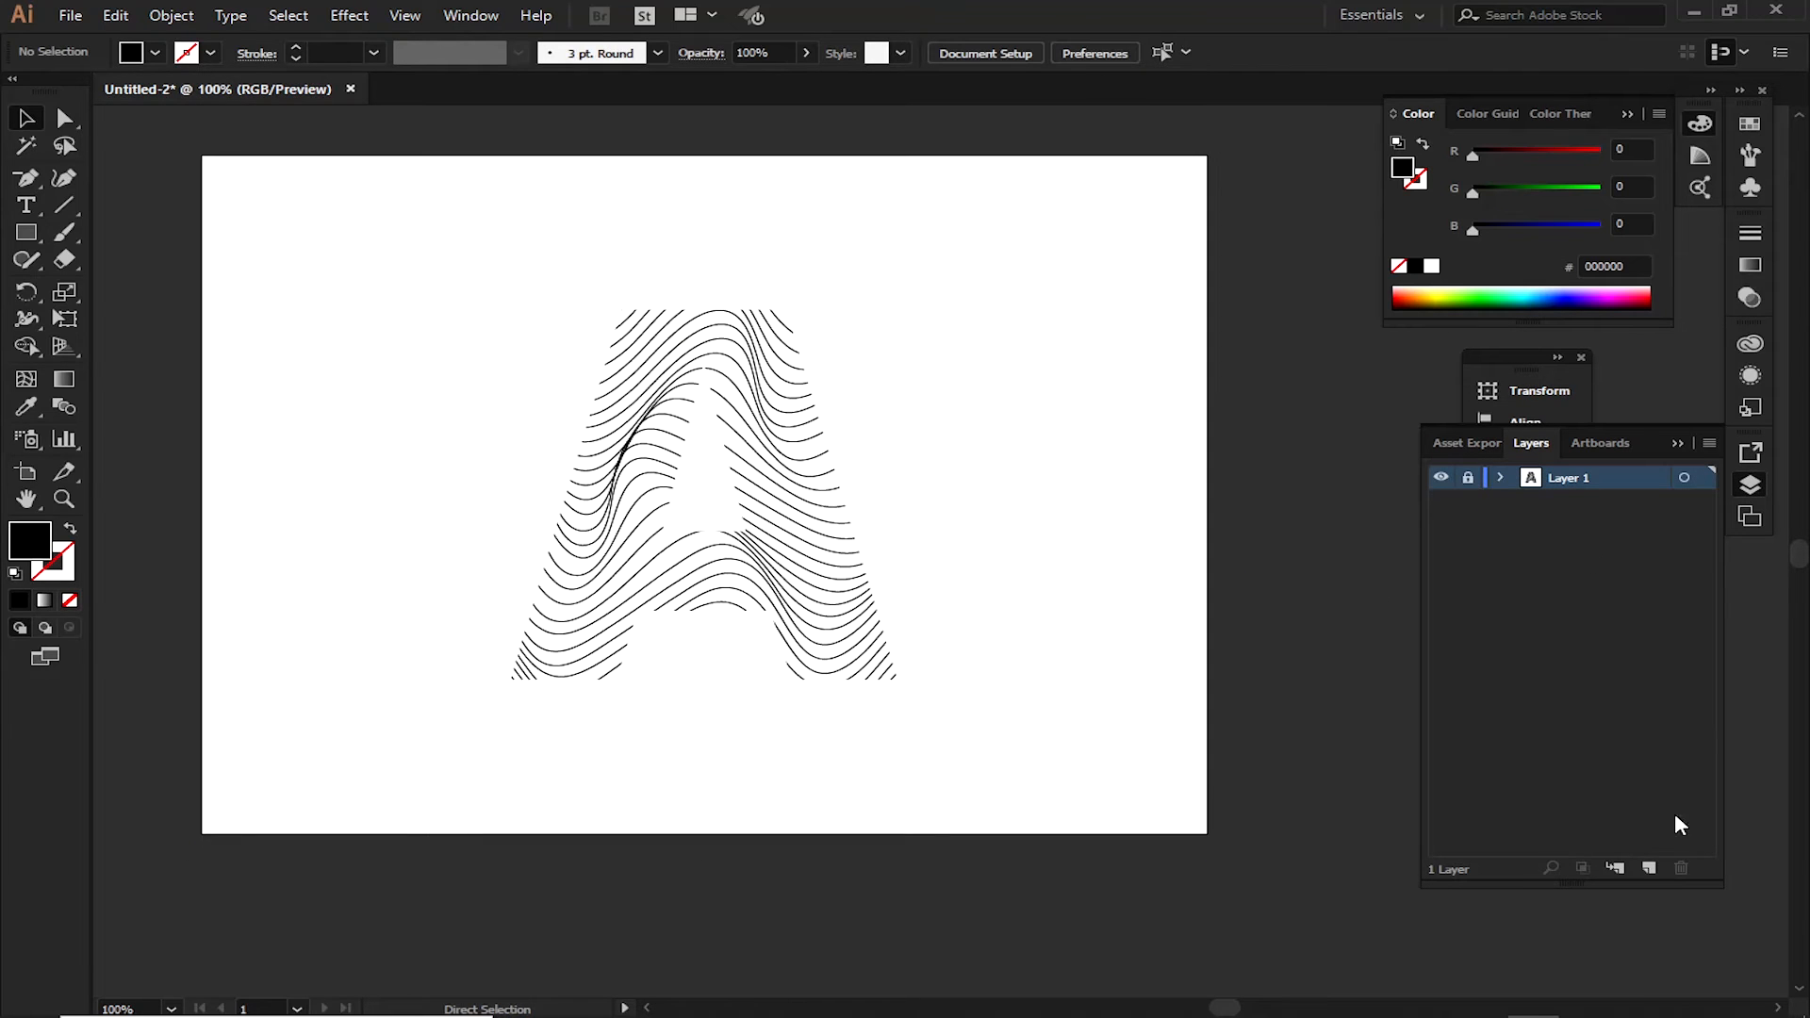
click(1648, 868)
drag(1606, 470, 1599, 512)
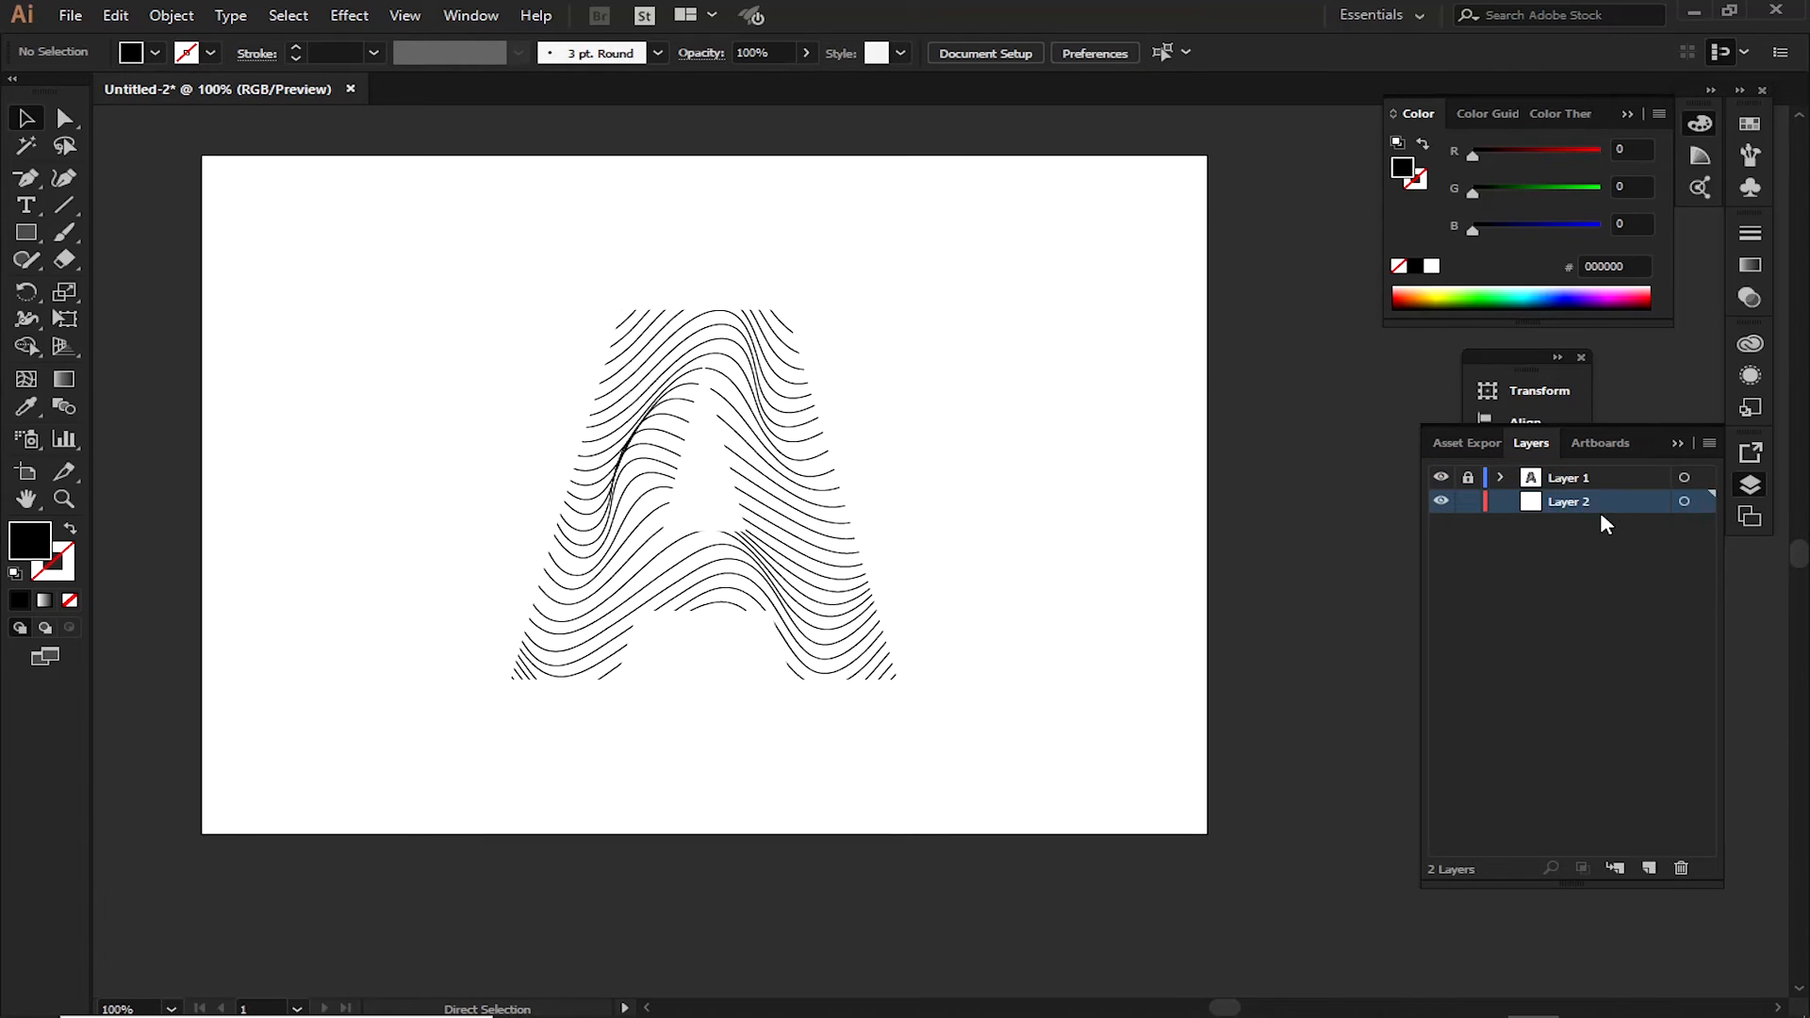
Paste the black rectangle in front on Layer 2, lock Layer 2, and unlock Layer 1
key(ctrl+f)
click(1468, 500)
click(1468, 477)
key(v)
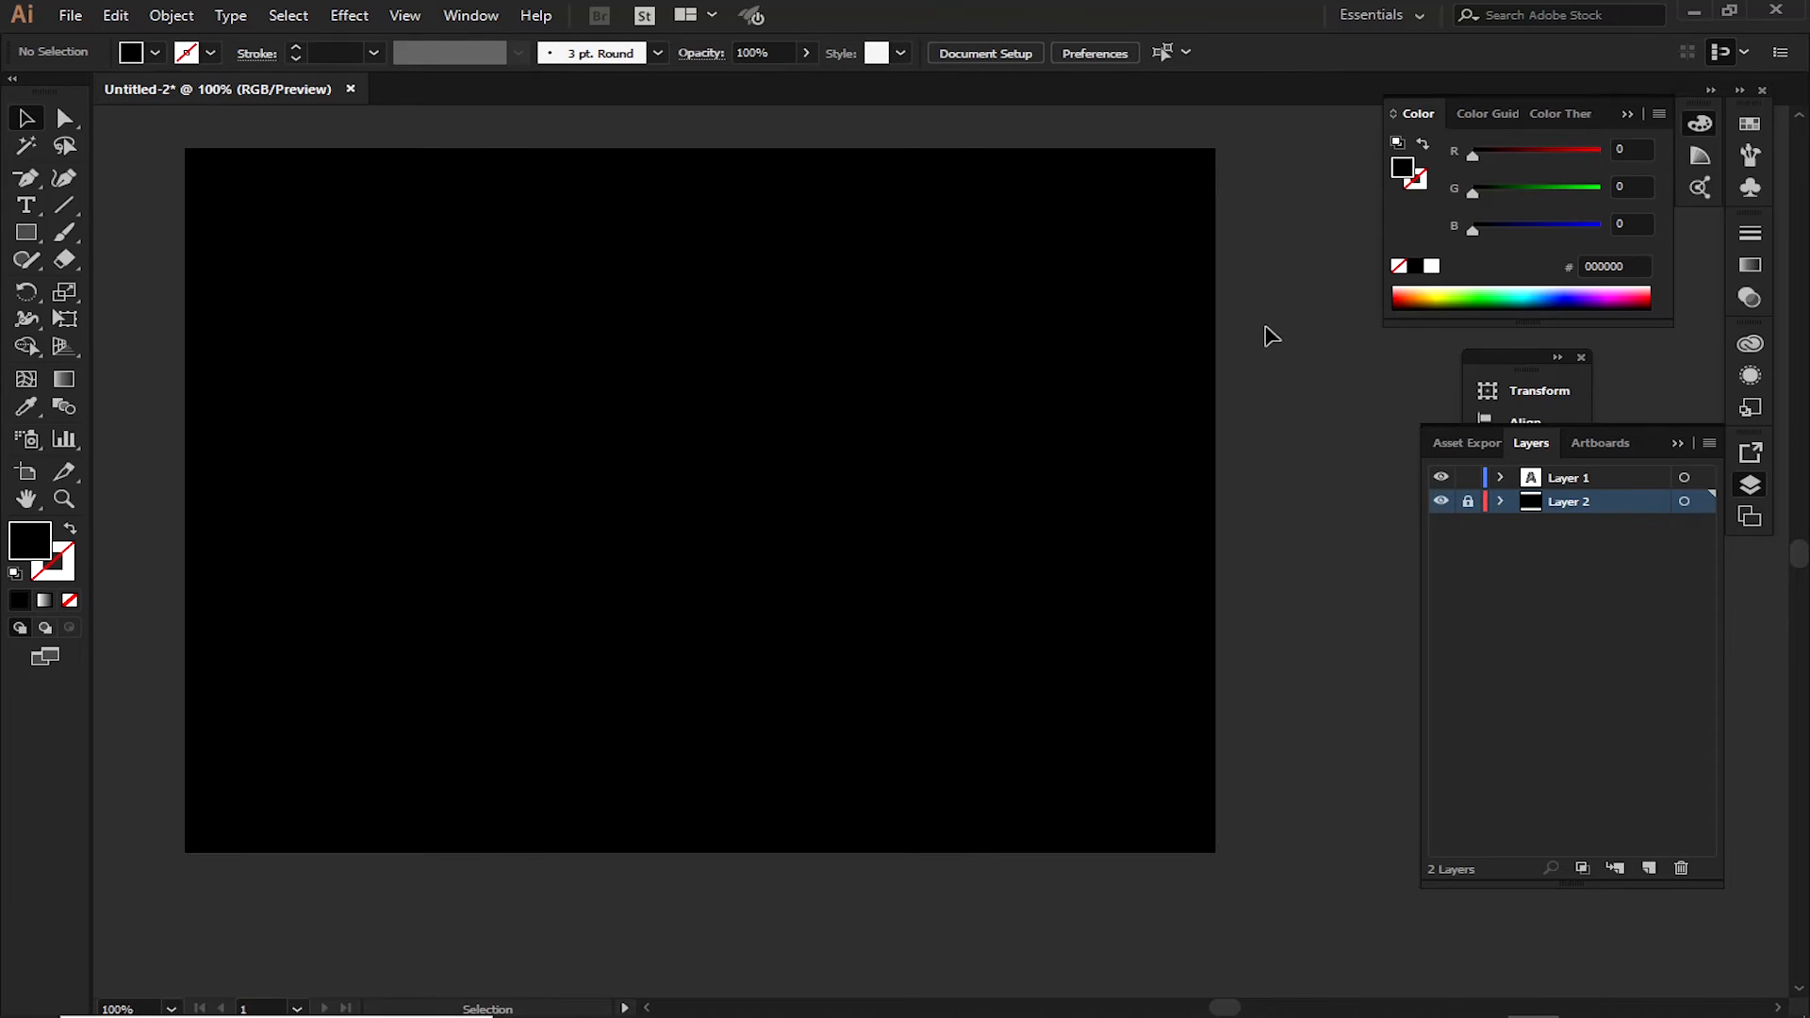
Set the envelope mesh's fill to white, and edit the envelope contents to give the lines inside a white FFFFFF stroke
drag(1278, 287, 239, 675)
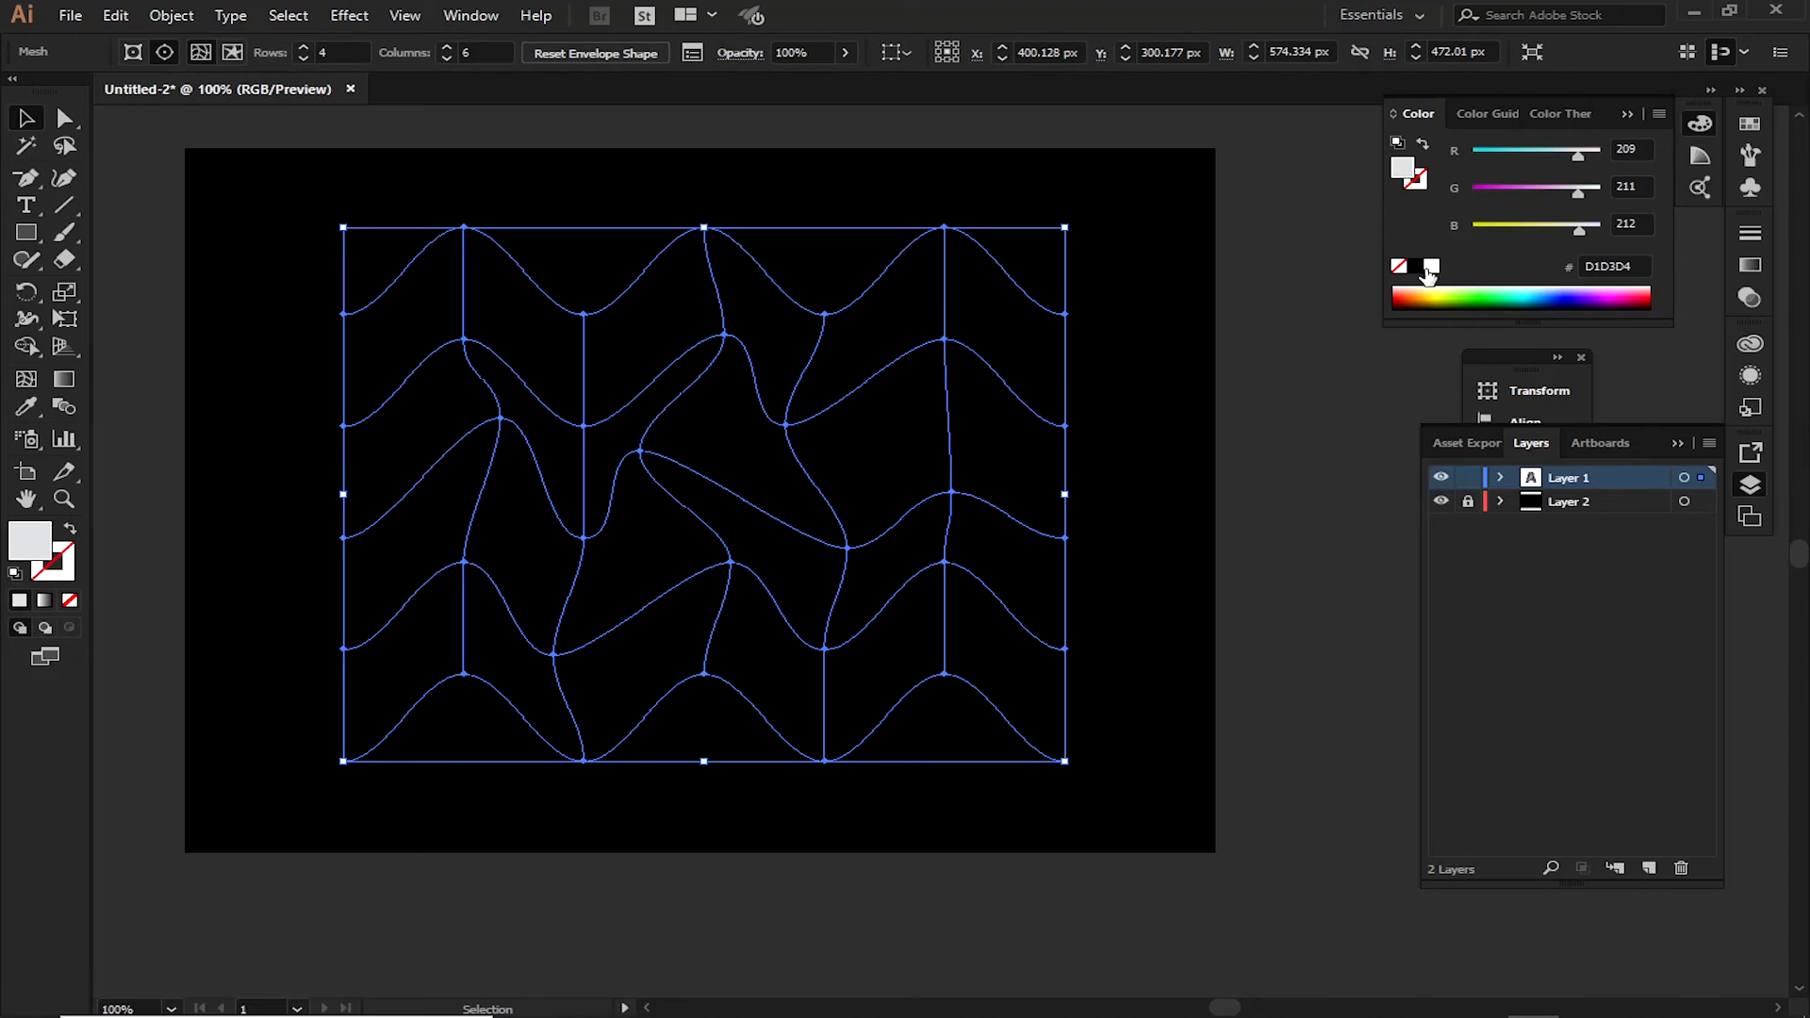
click(1431, 268)
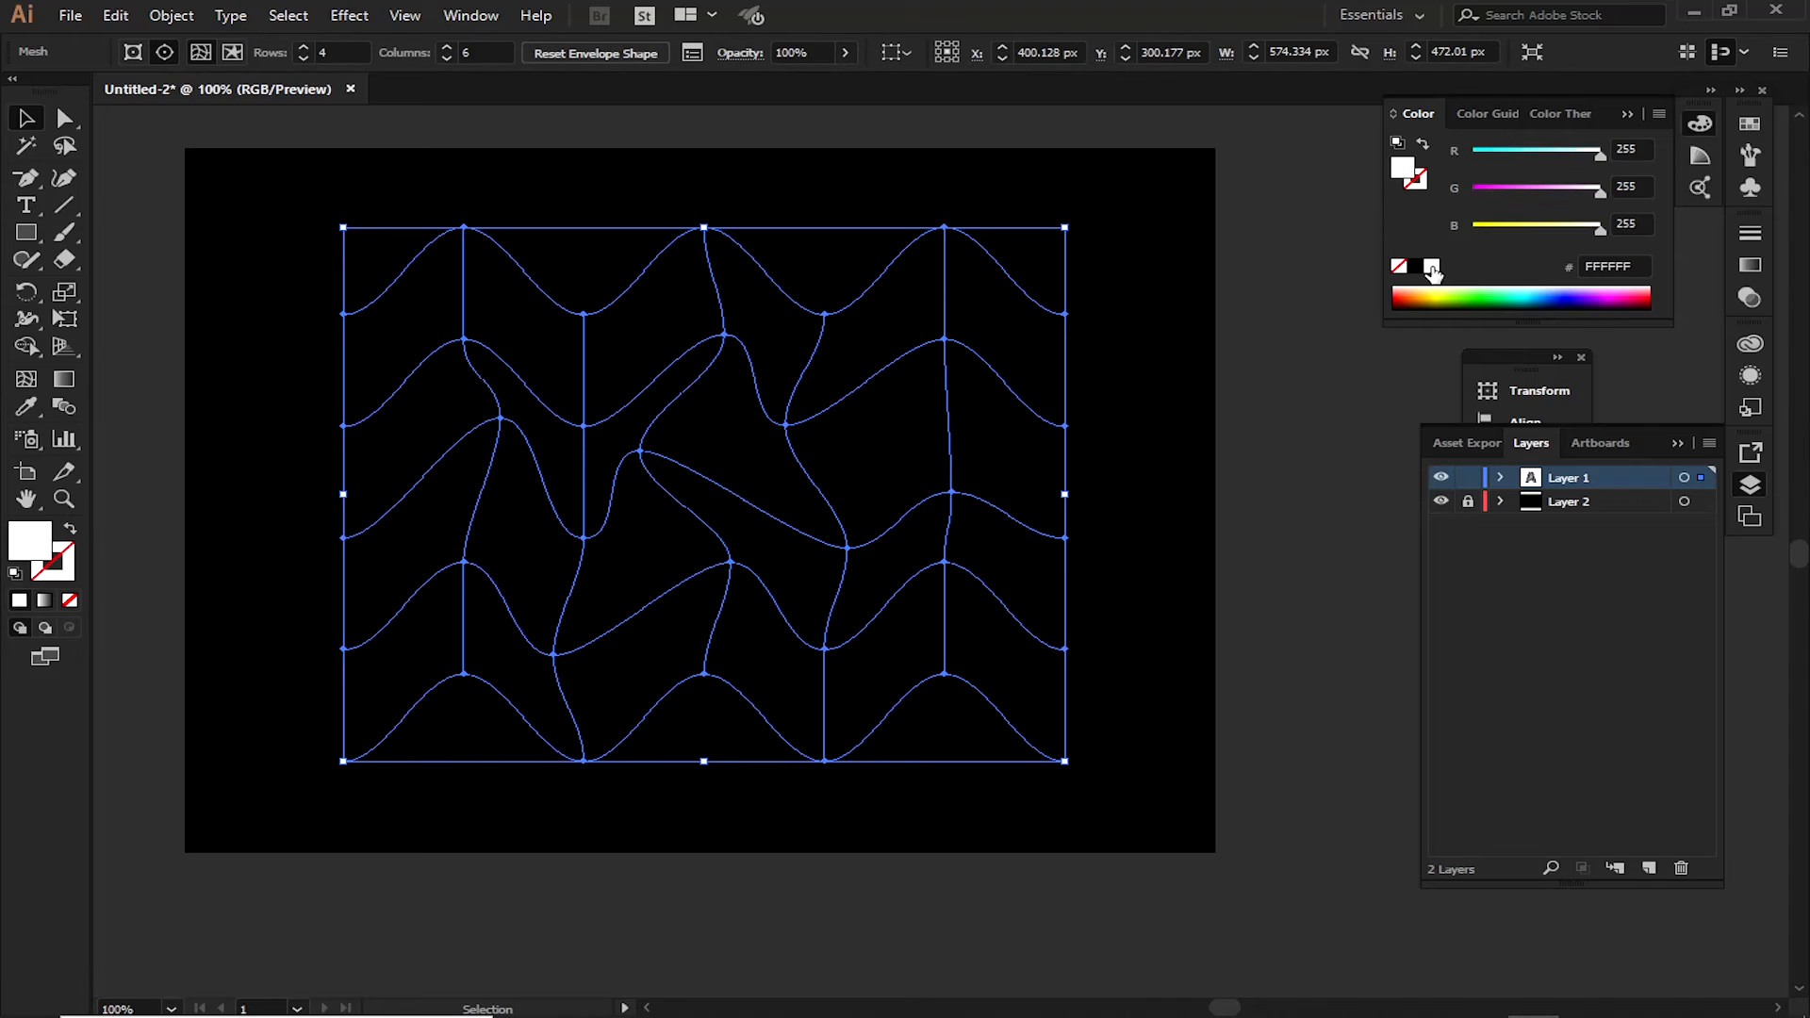
click(201, 52)
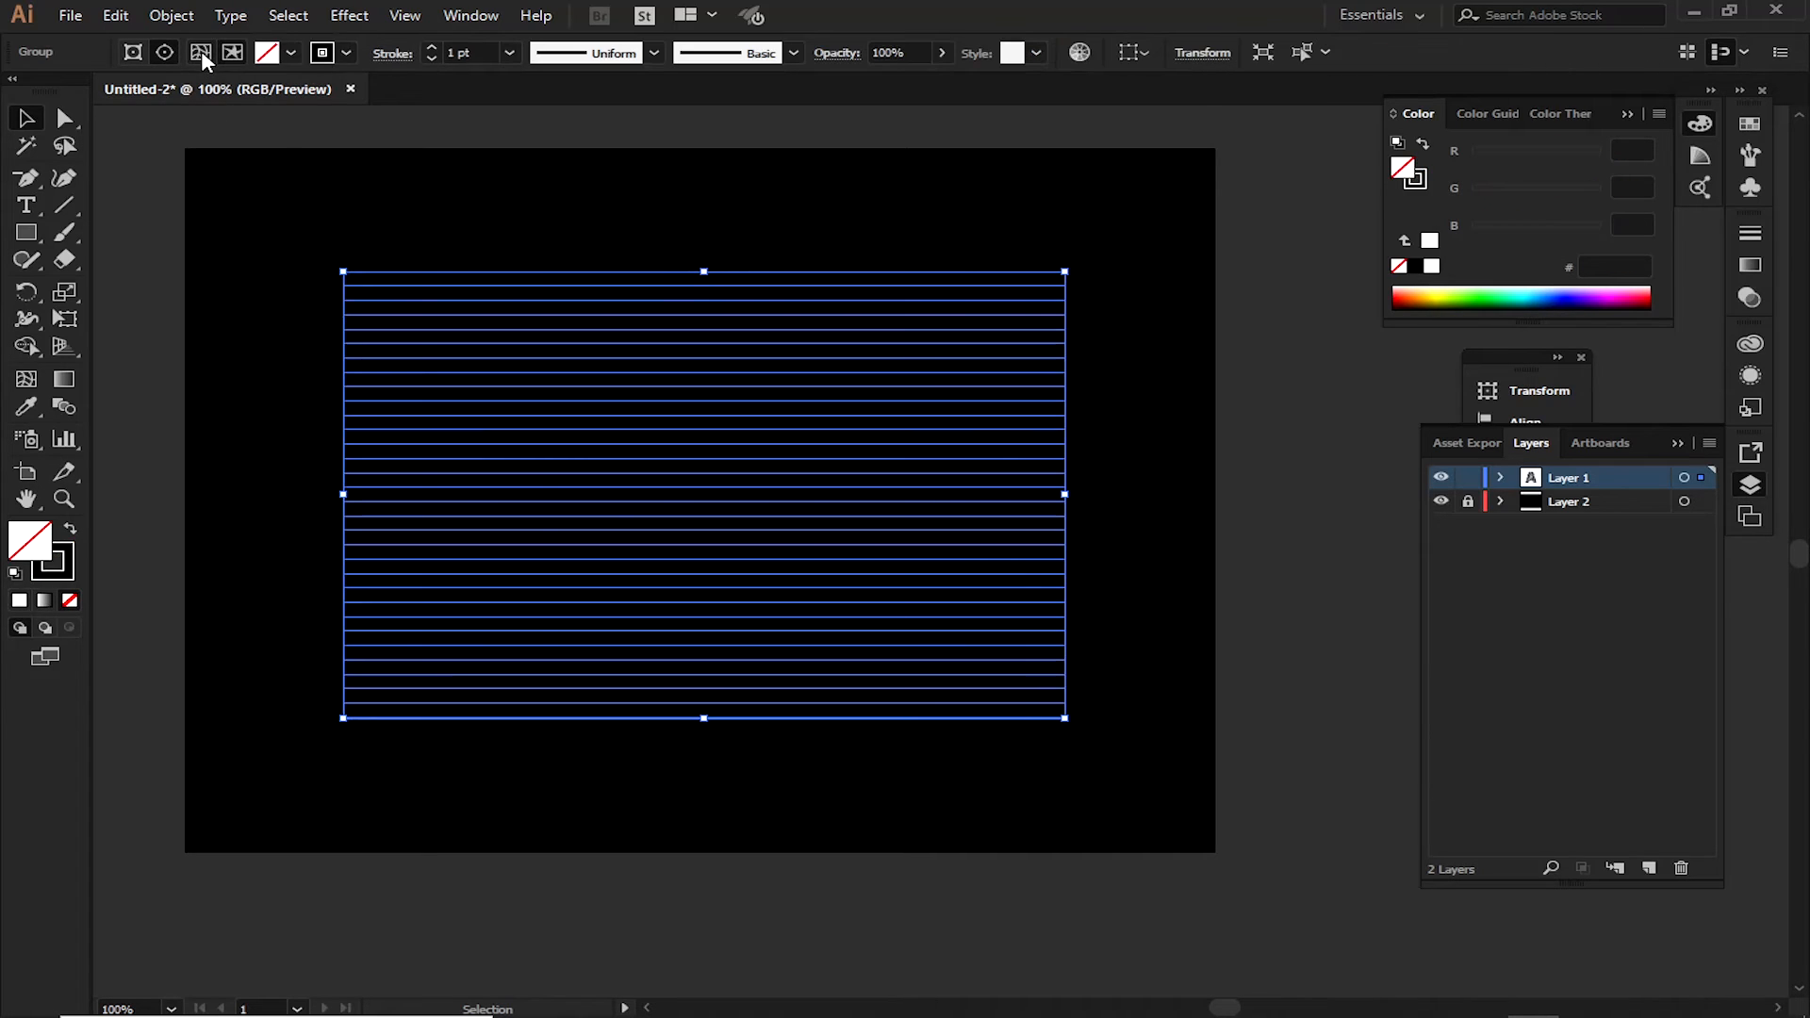
click(68, 555)
click(1433, 268)
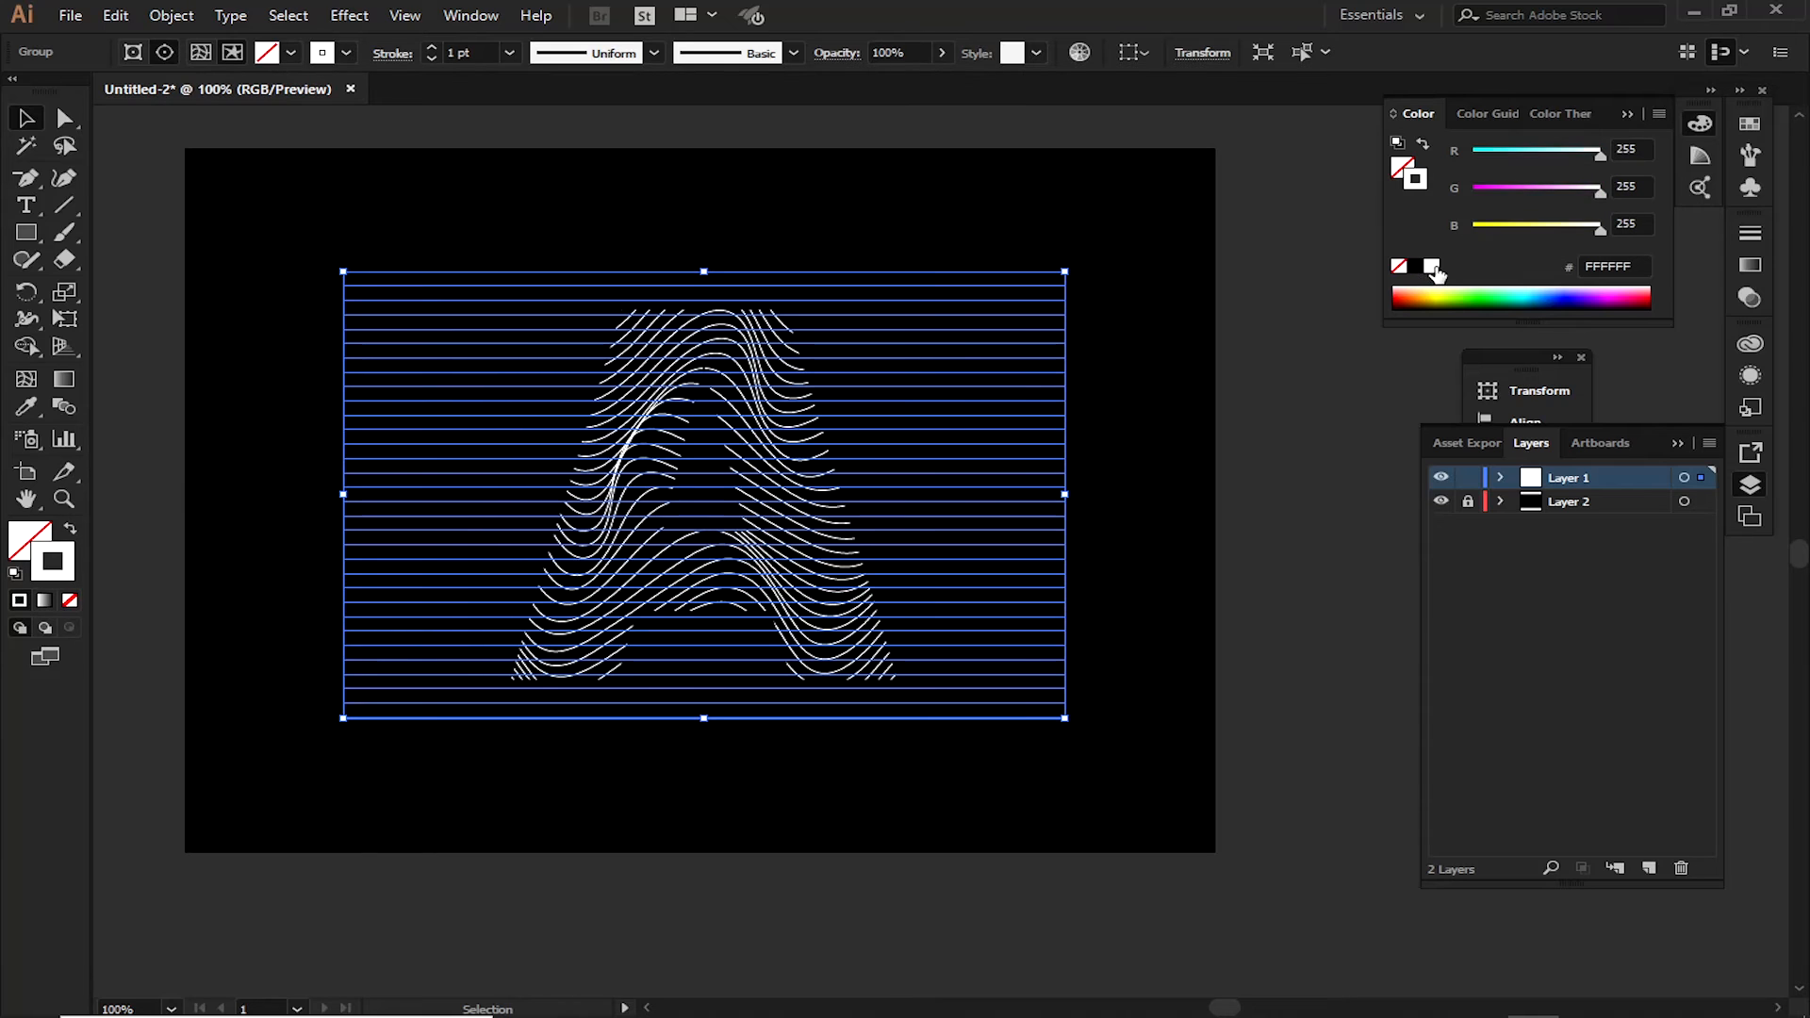
click(1294, 473)
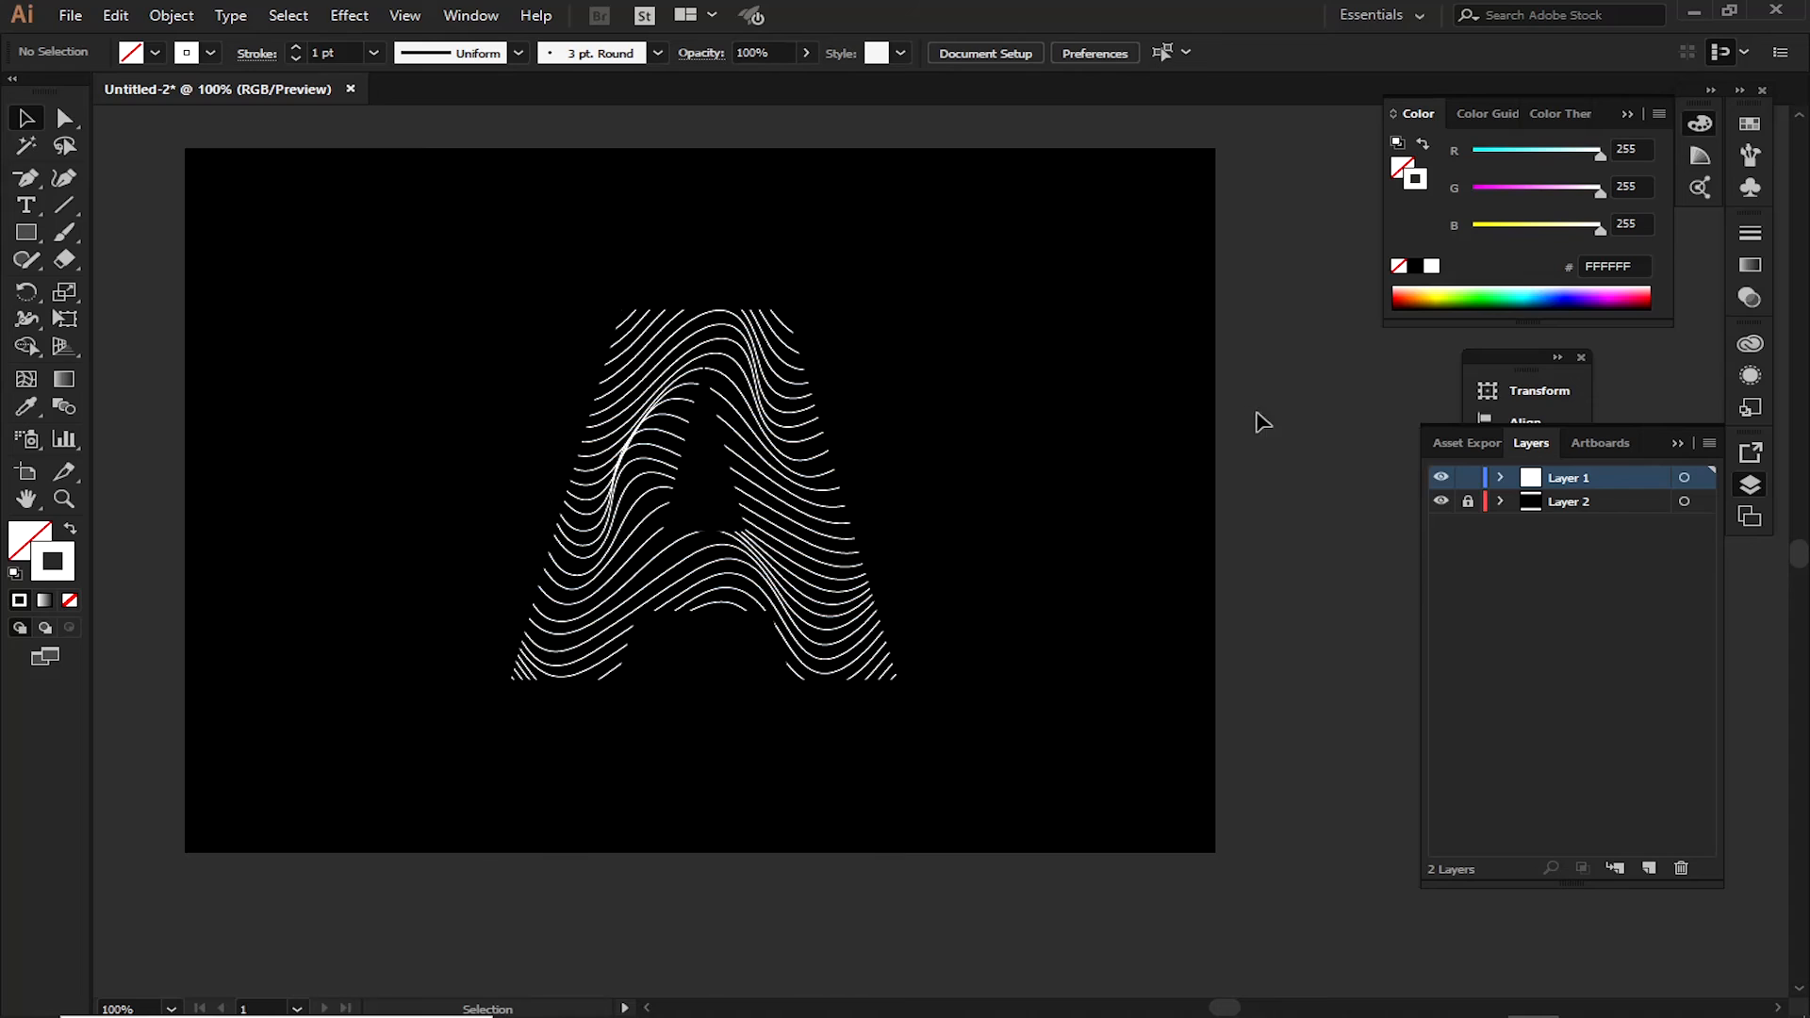
Scale the line-filled letter A down from its center to about two-thirds of its size
drag(1043, 304, 458, 612)
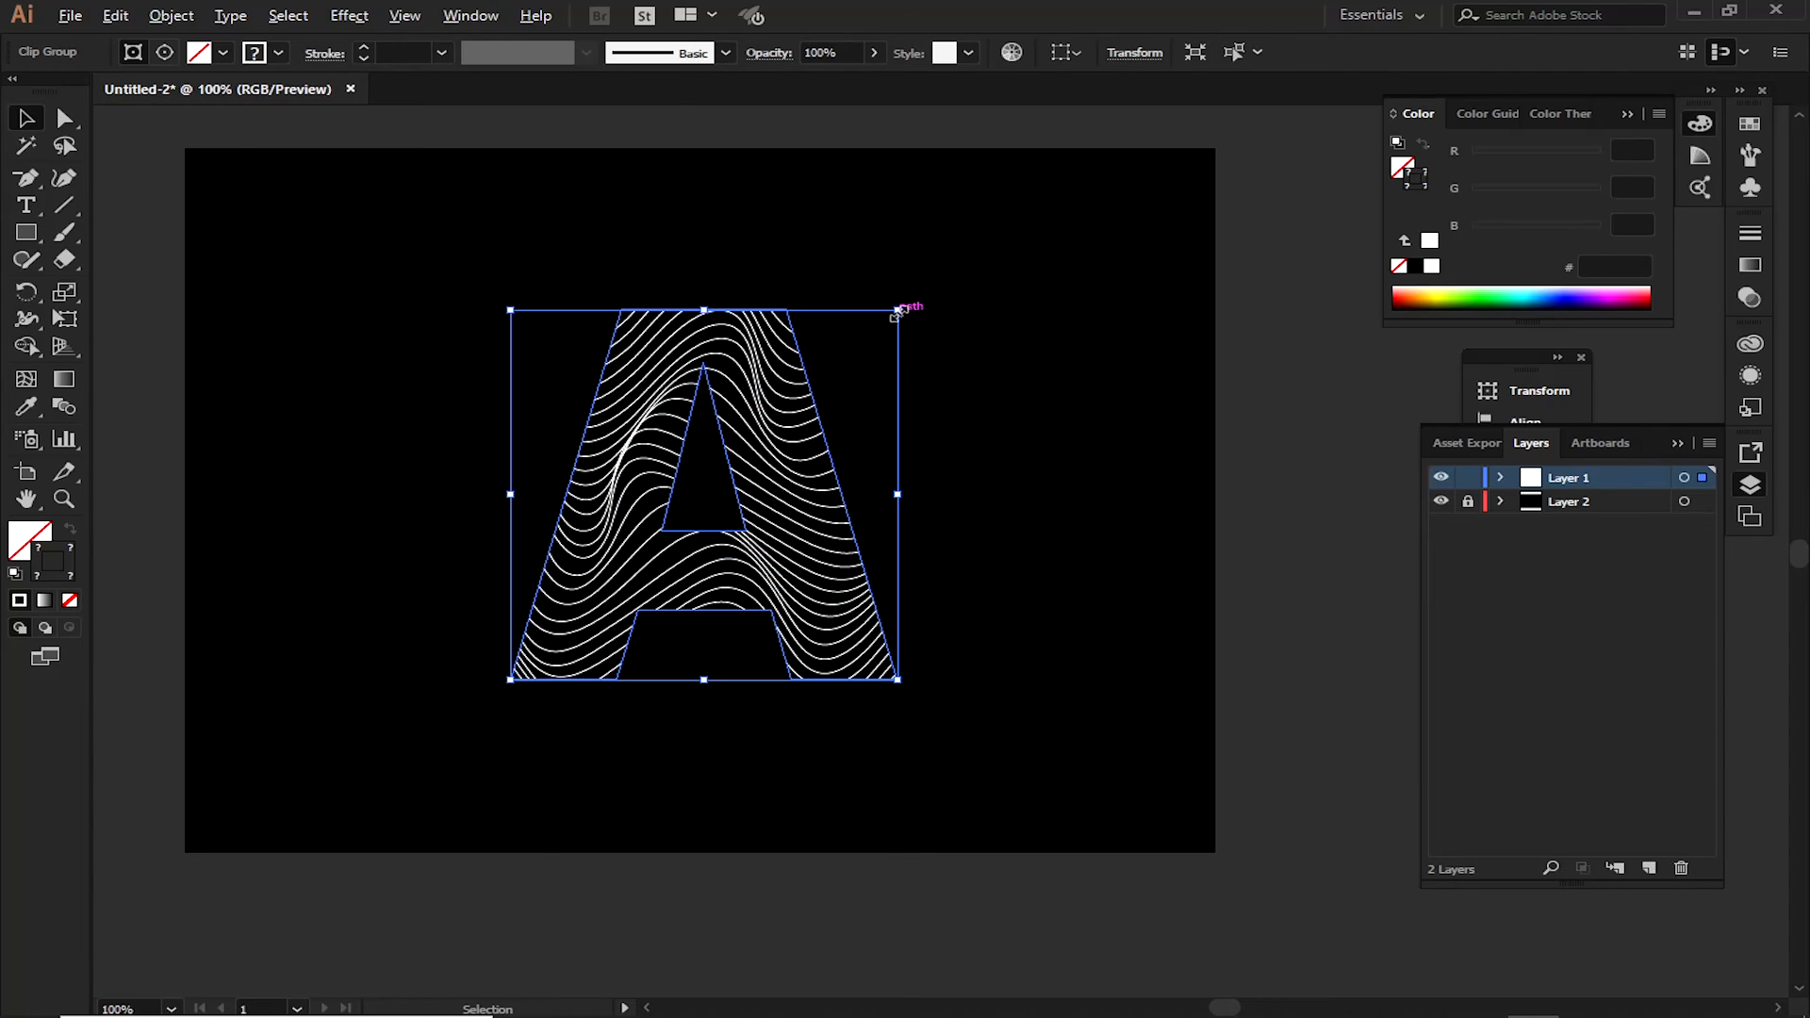
drag(898, 309, 808, 372)
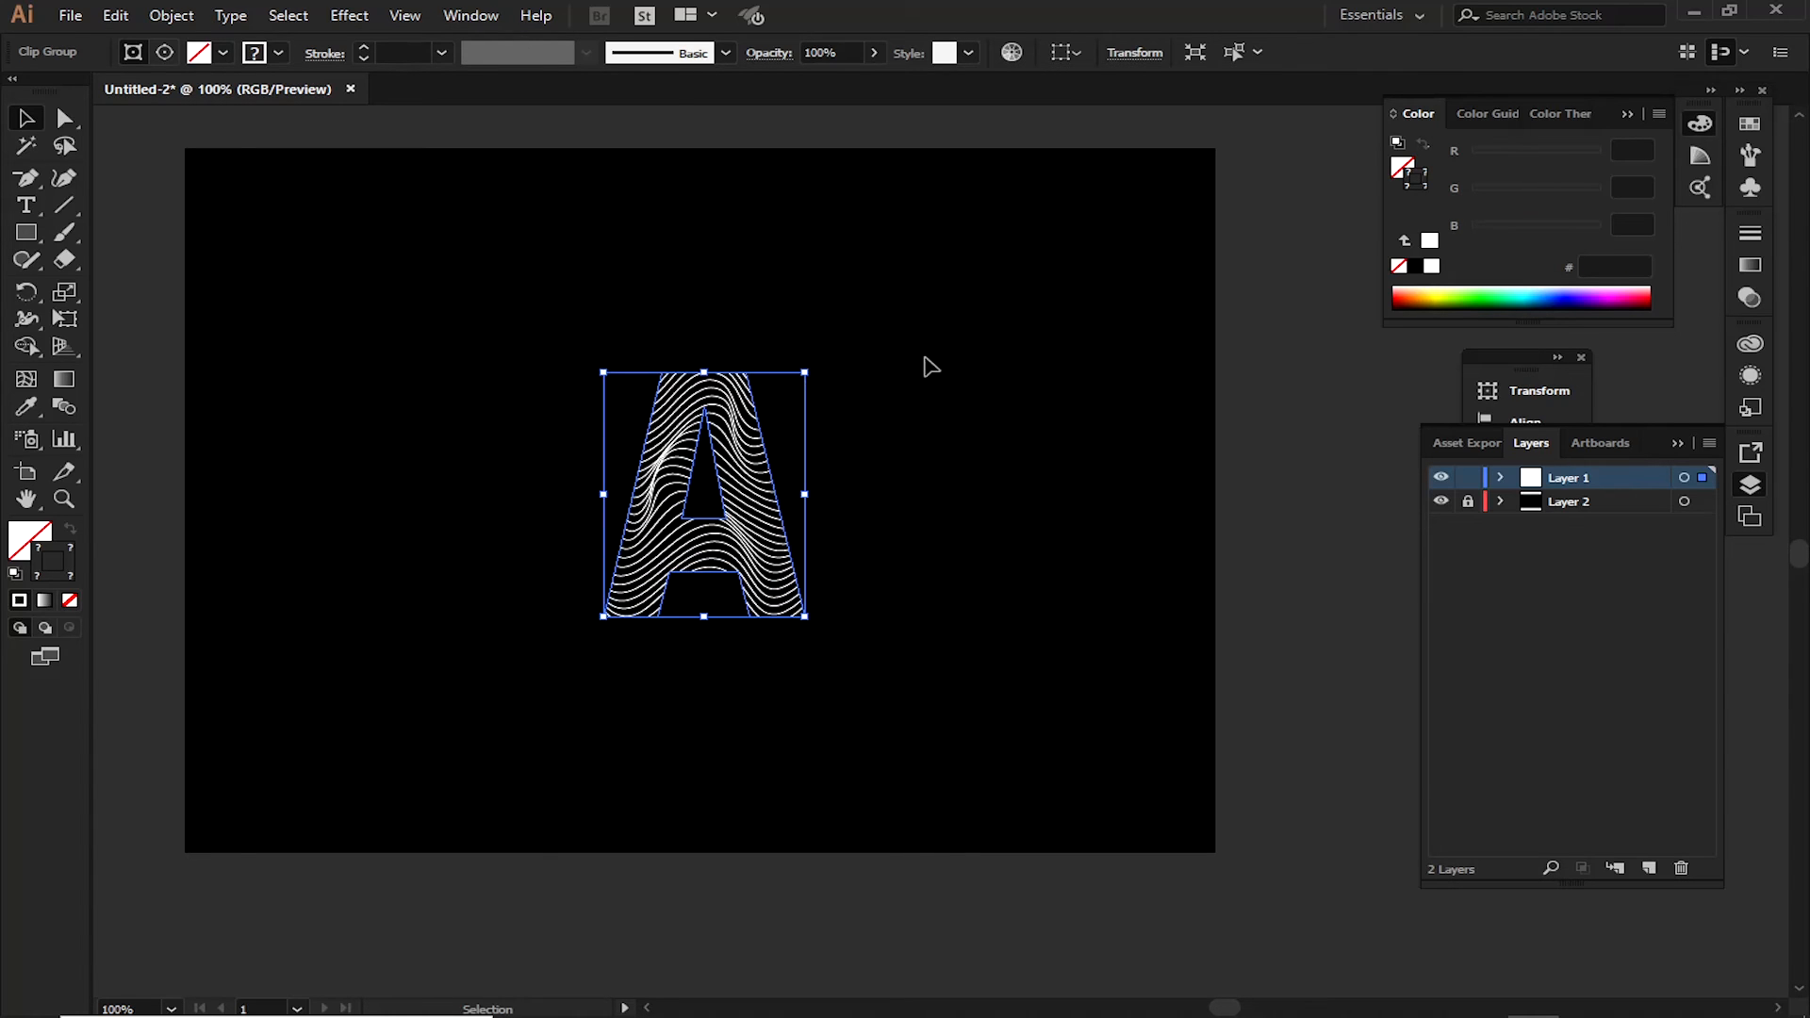
key(ctrl+z)
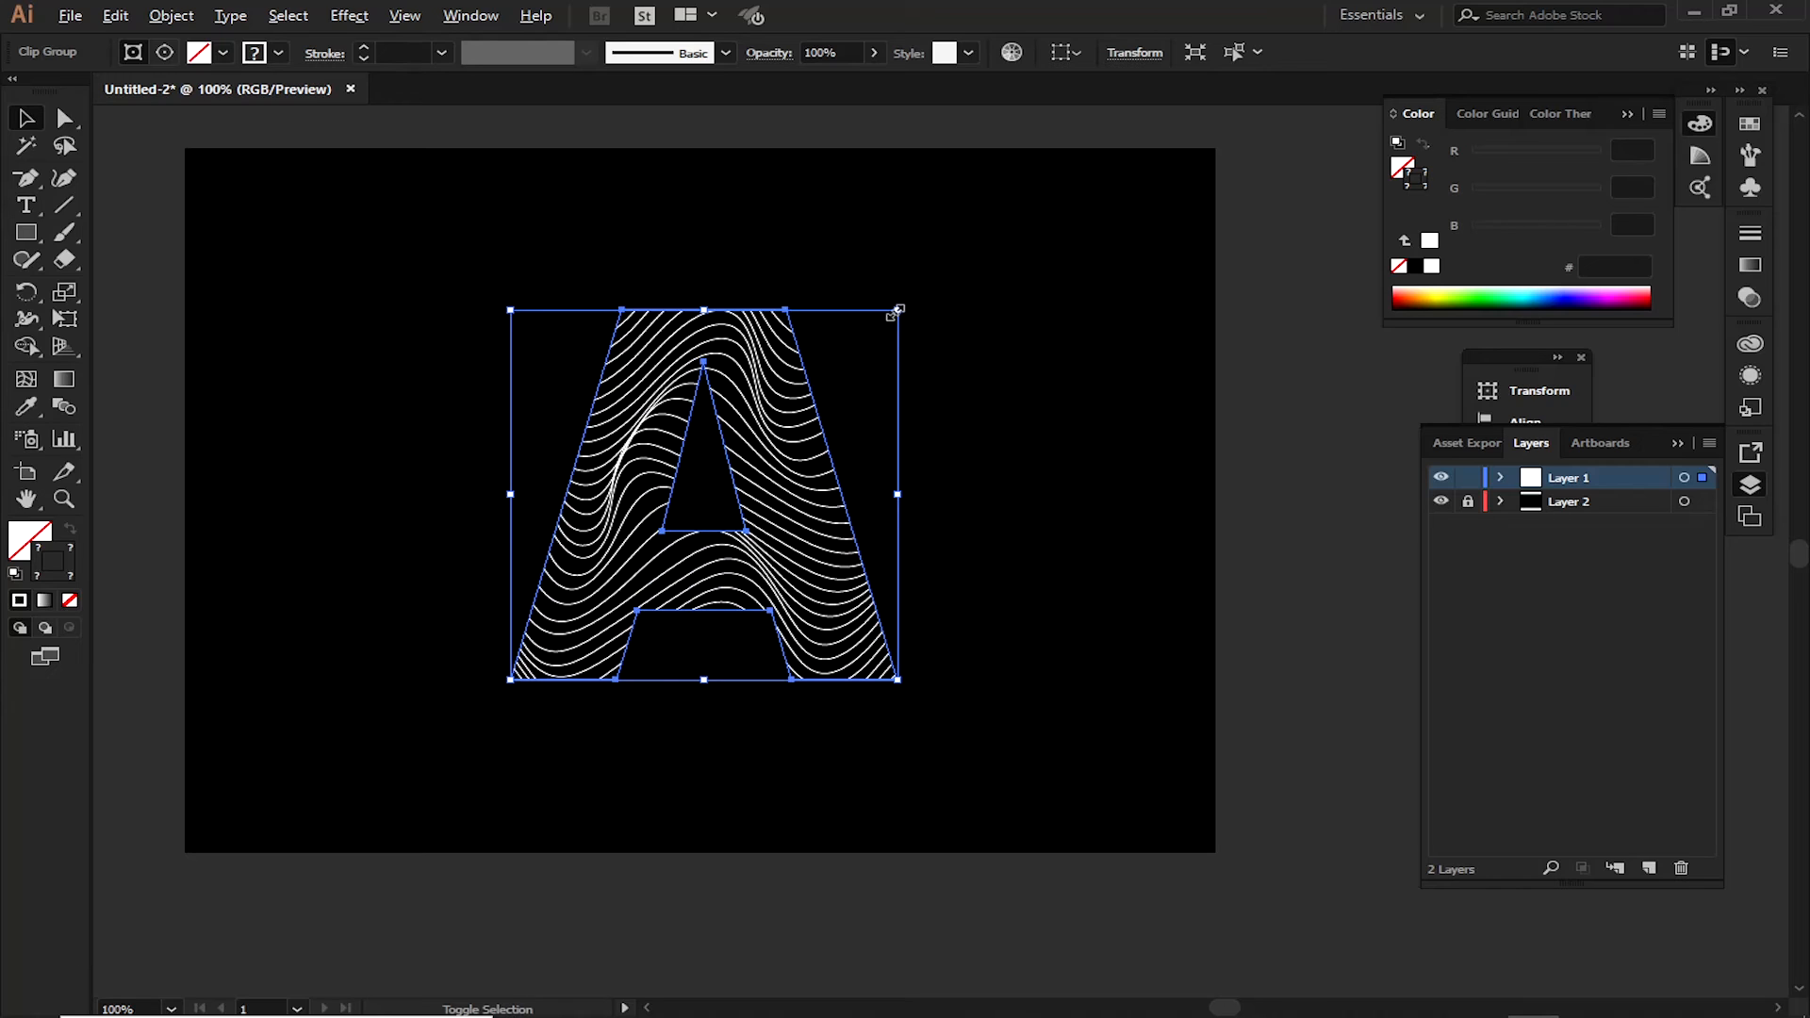
drag(897, 310, 830, 344)
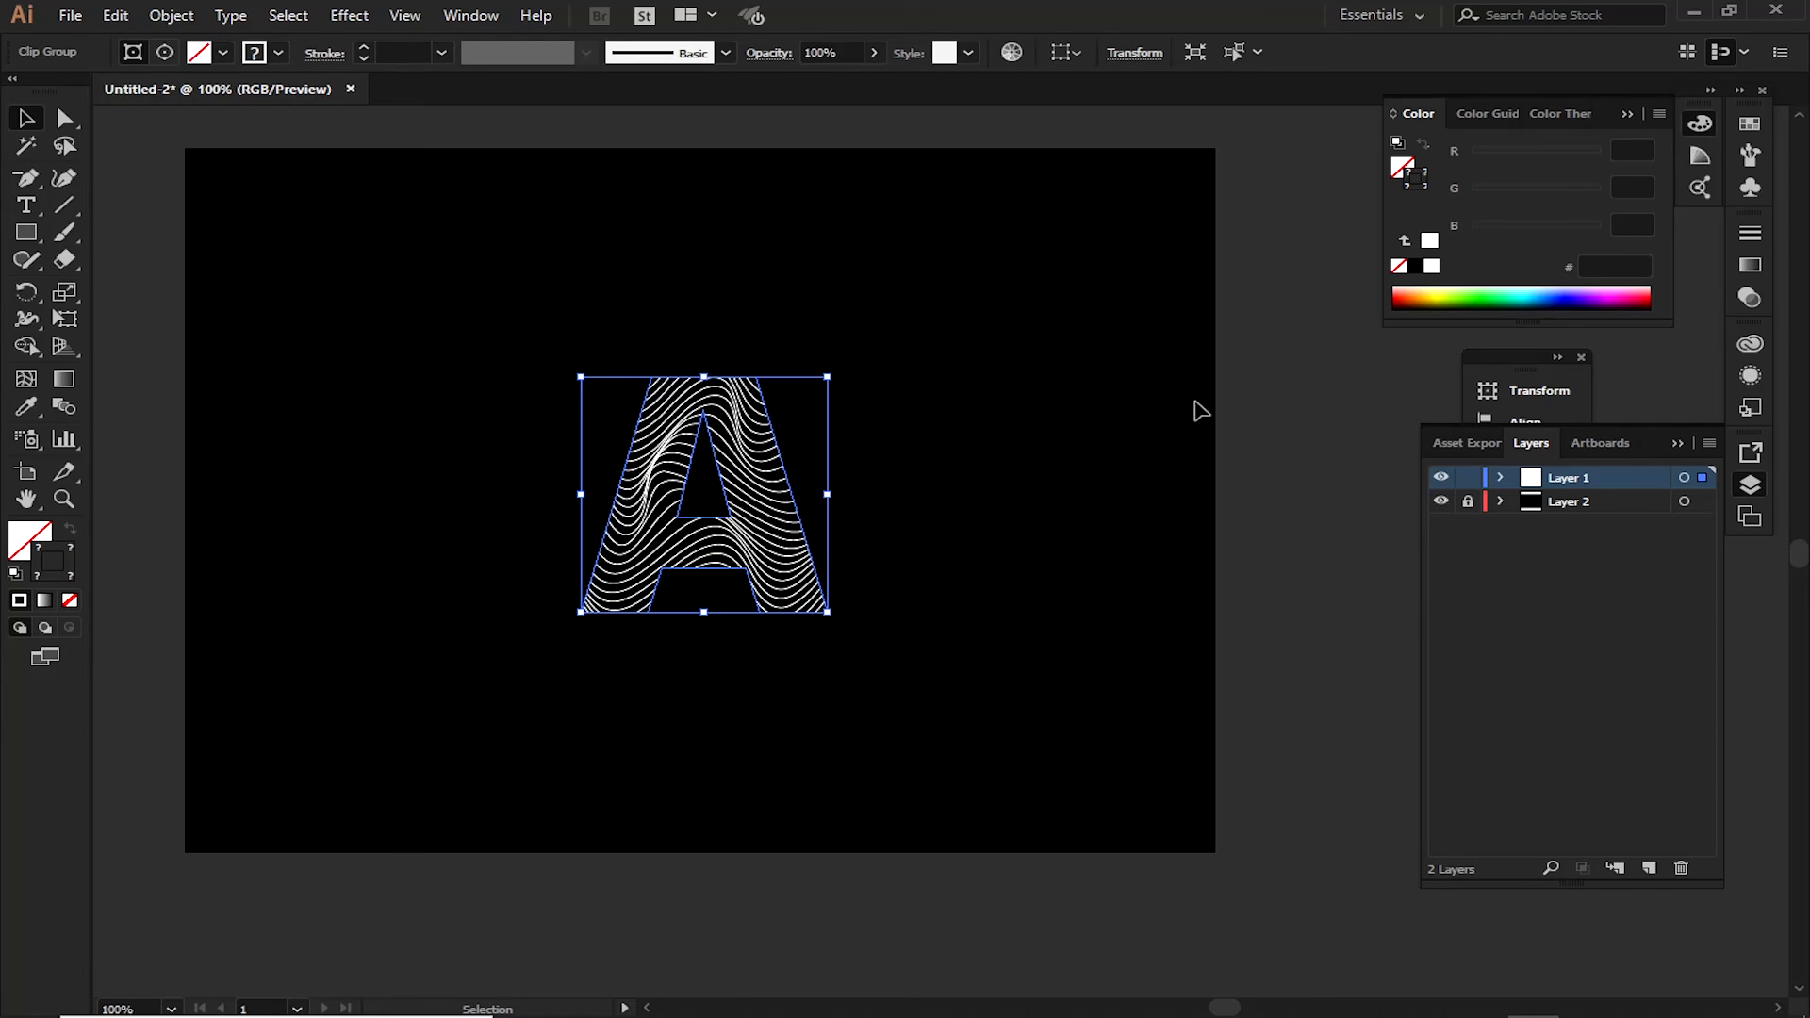
Draw an unfilled rectangle with a white stroke, about 247 by 265 px, as a frame around the letter A
click(1248, 410)
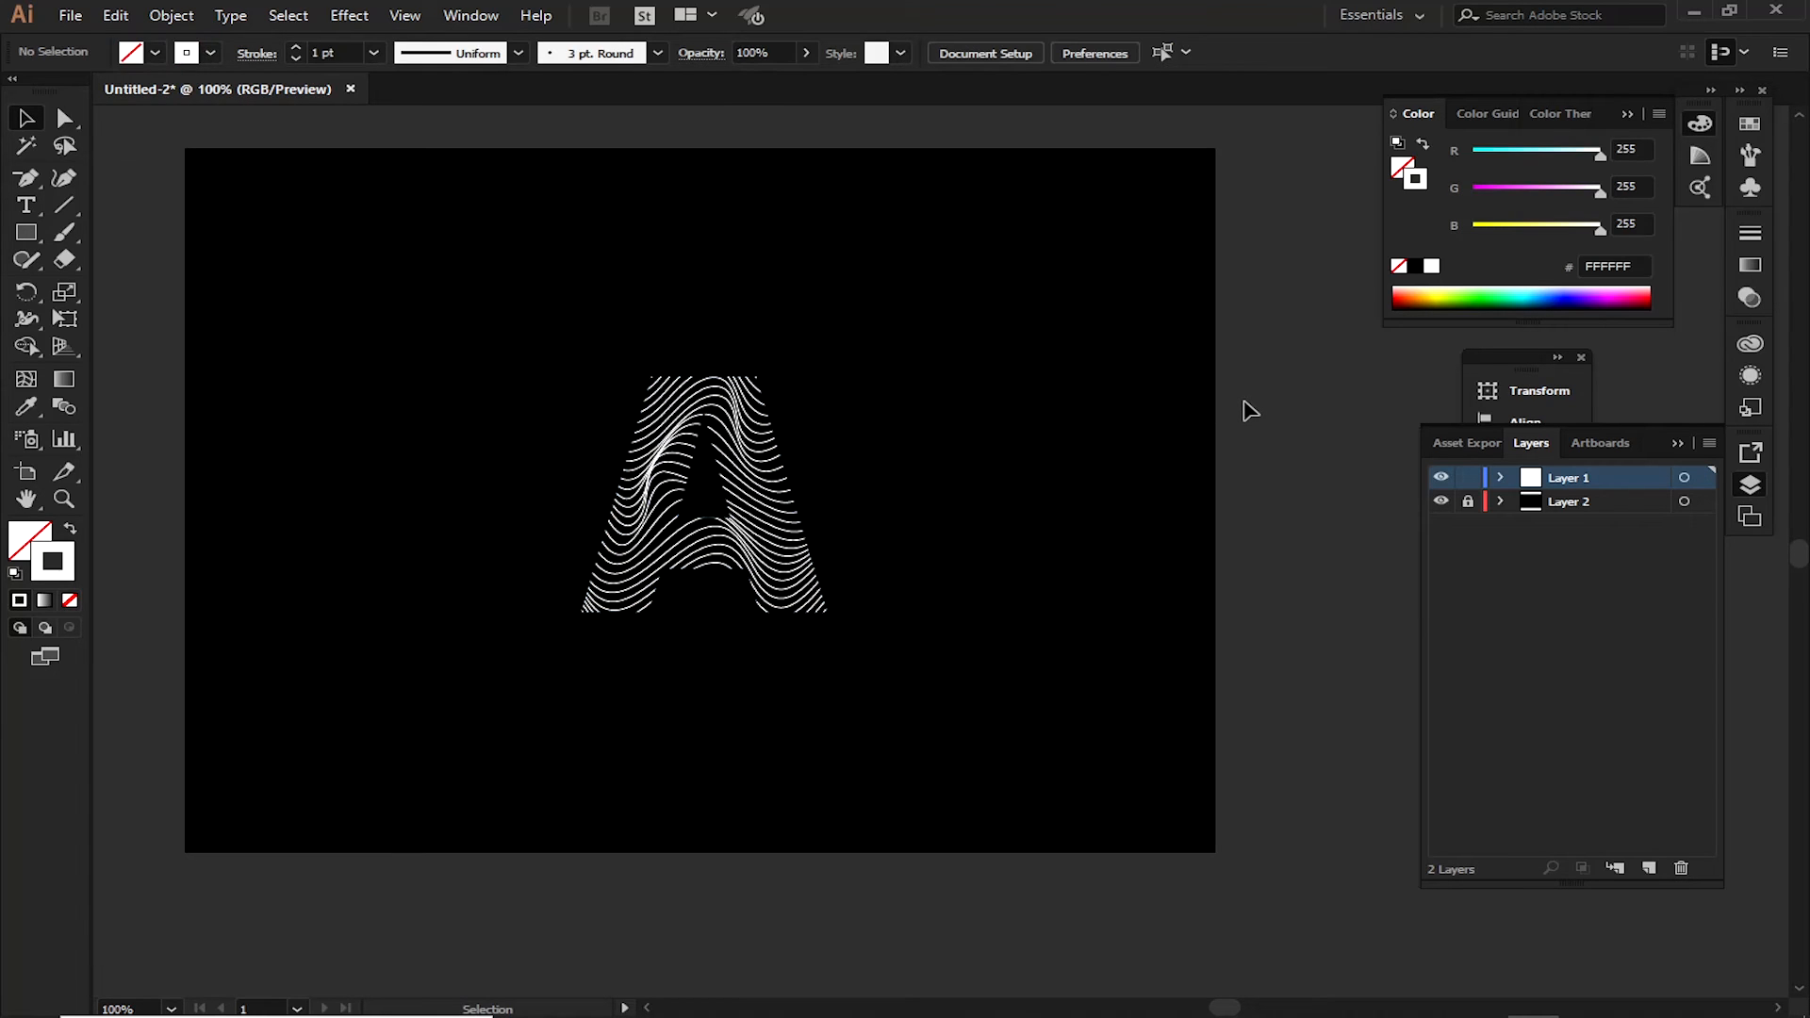
click(25, 232)
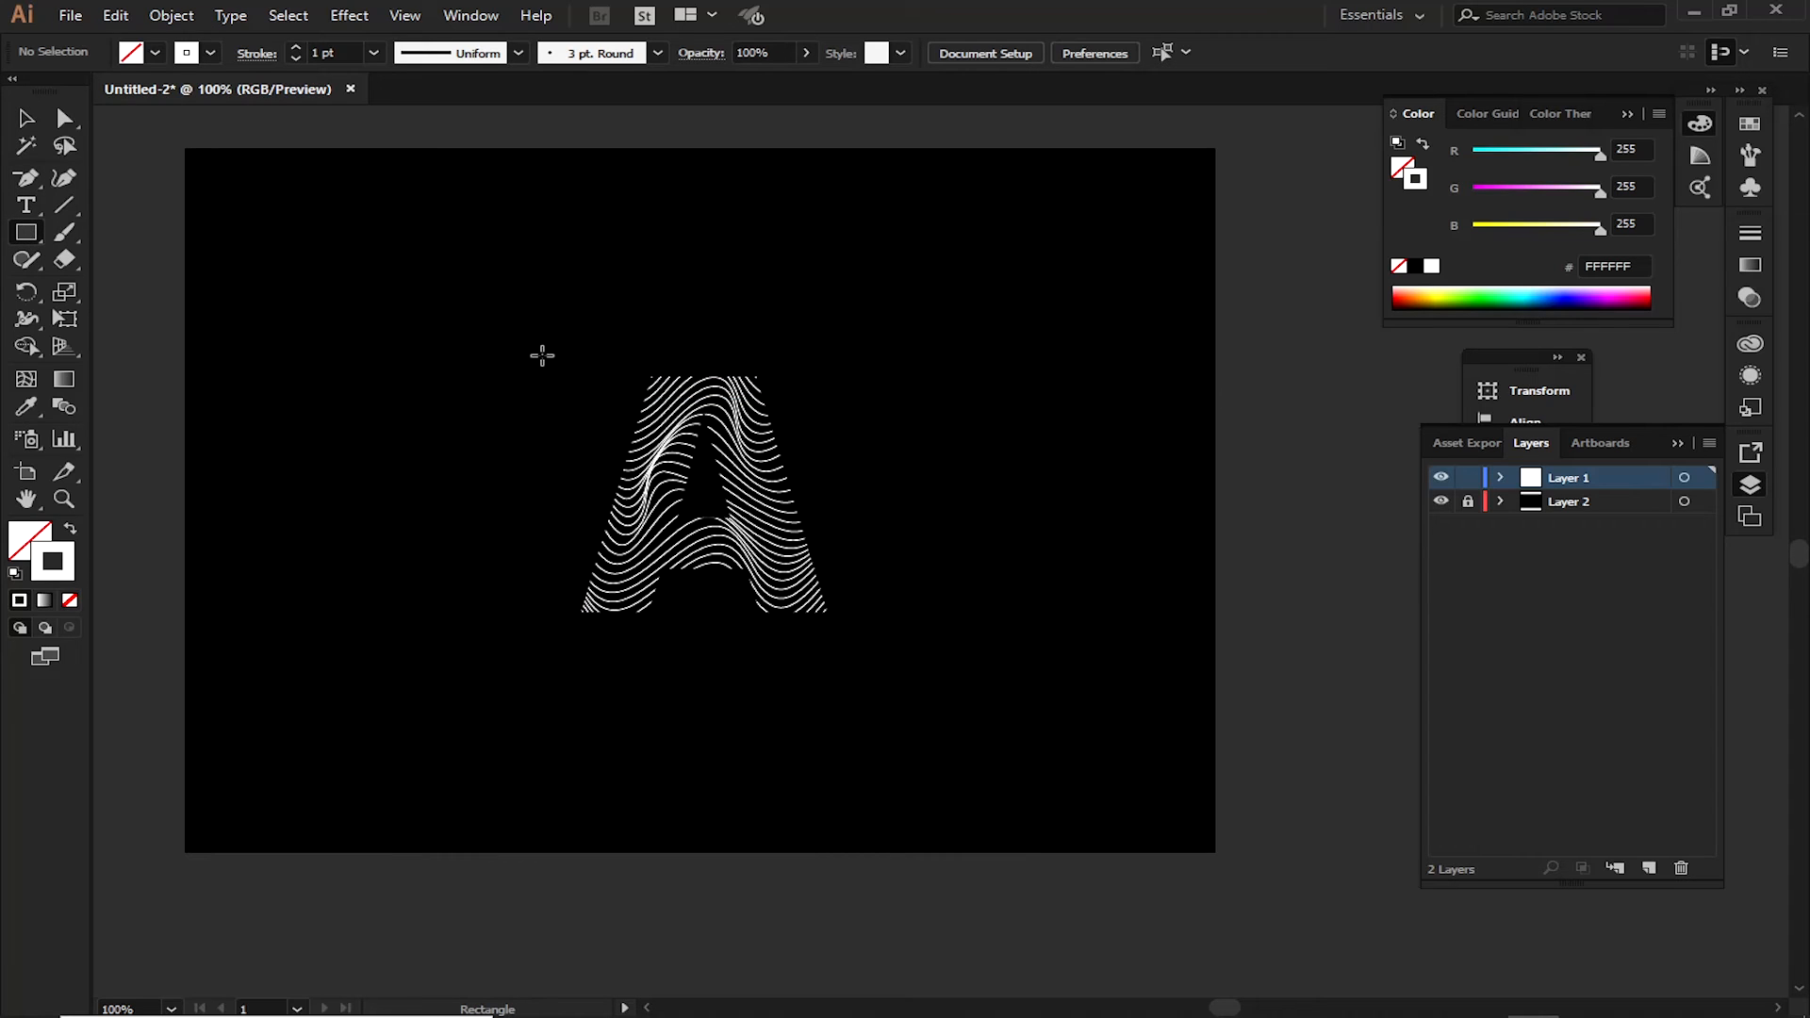
mouse_move(539, 346)
mouse_down()
mouse_move(767, 598)
mouse_move(849, 646)
mouse_up()
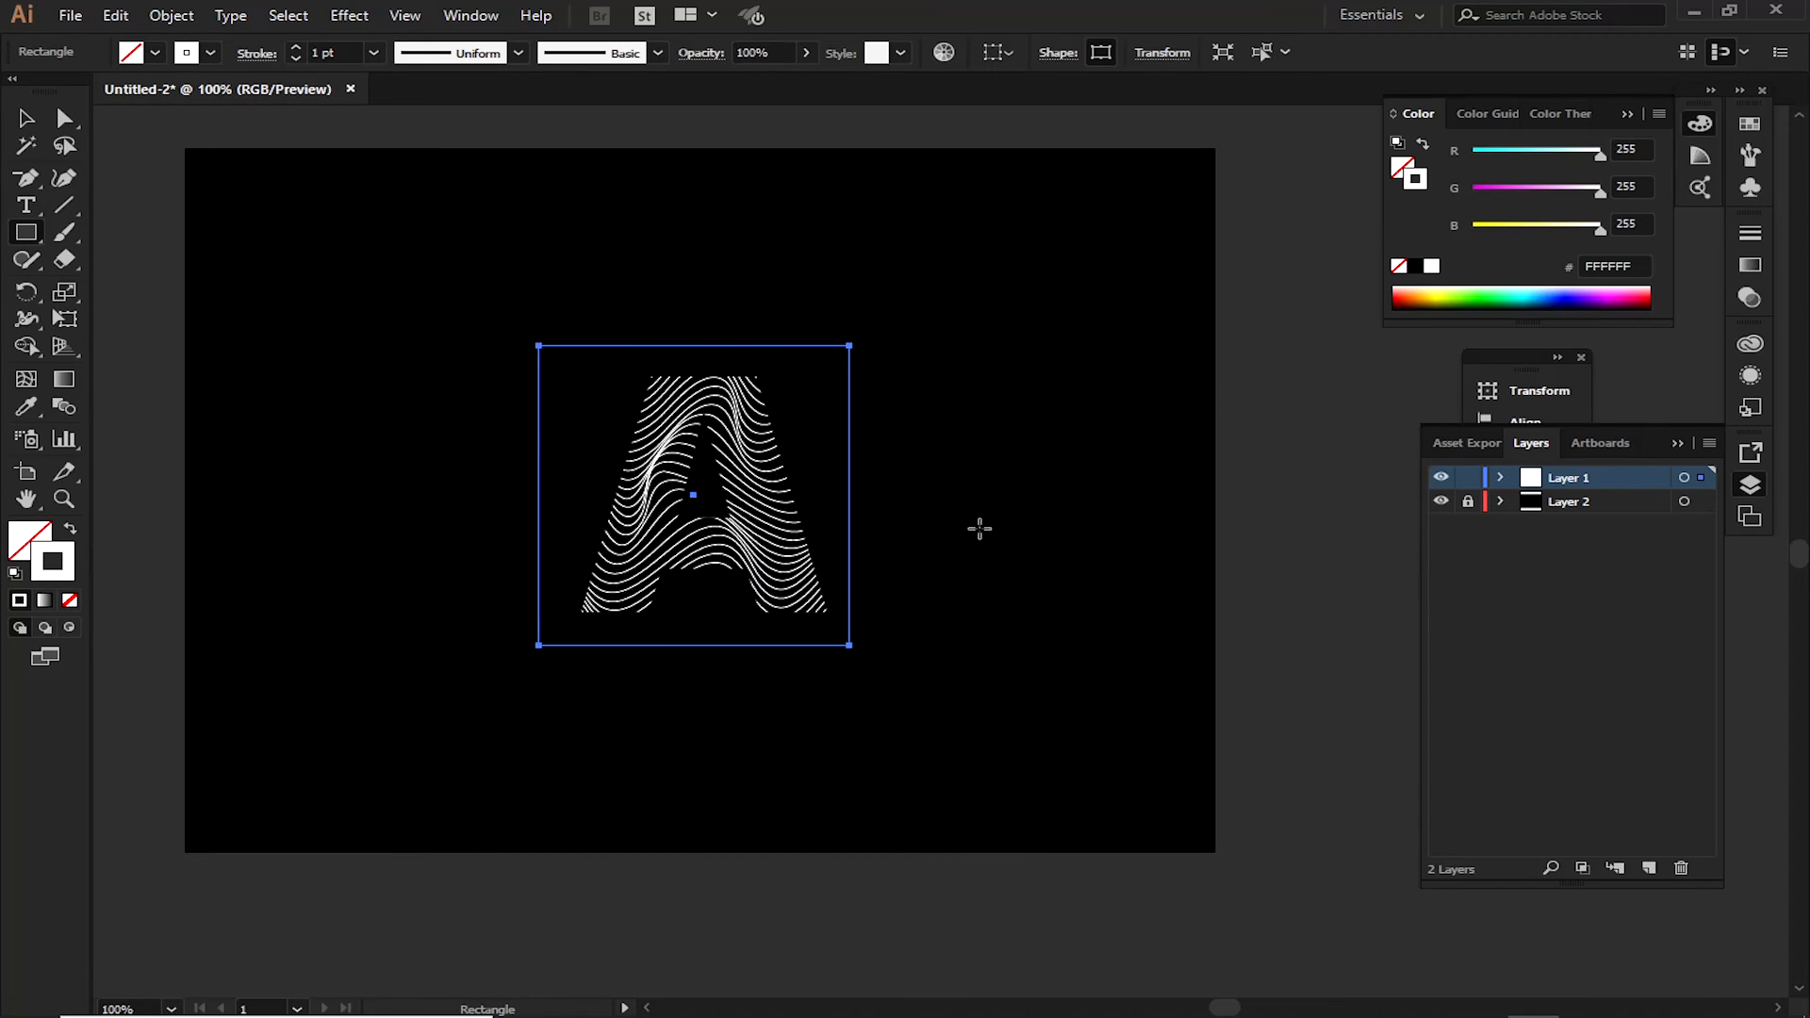
click(26, 117)
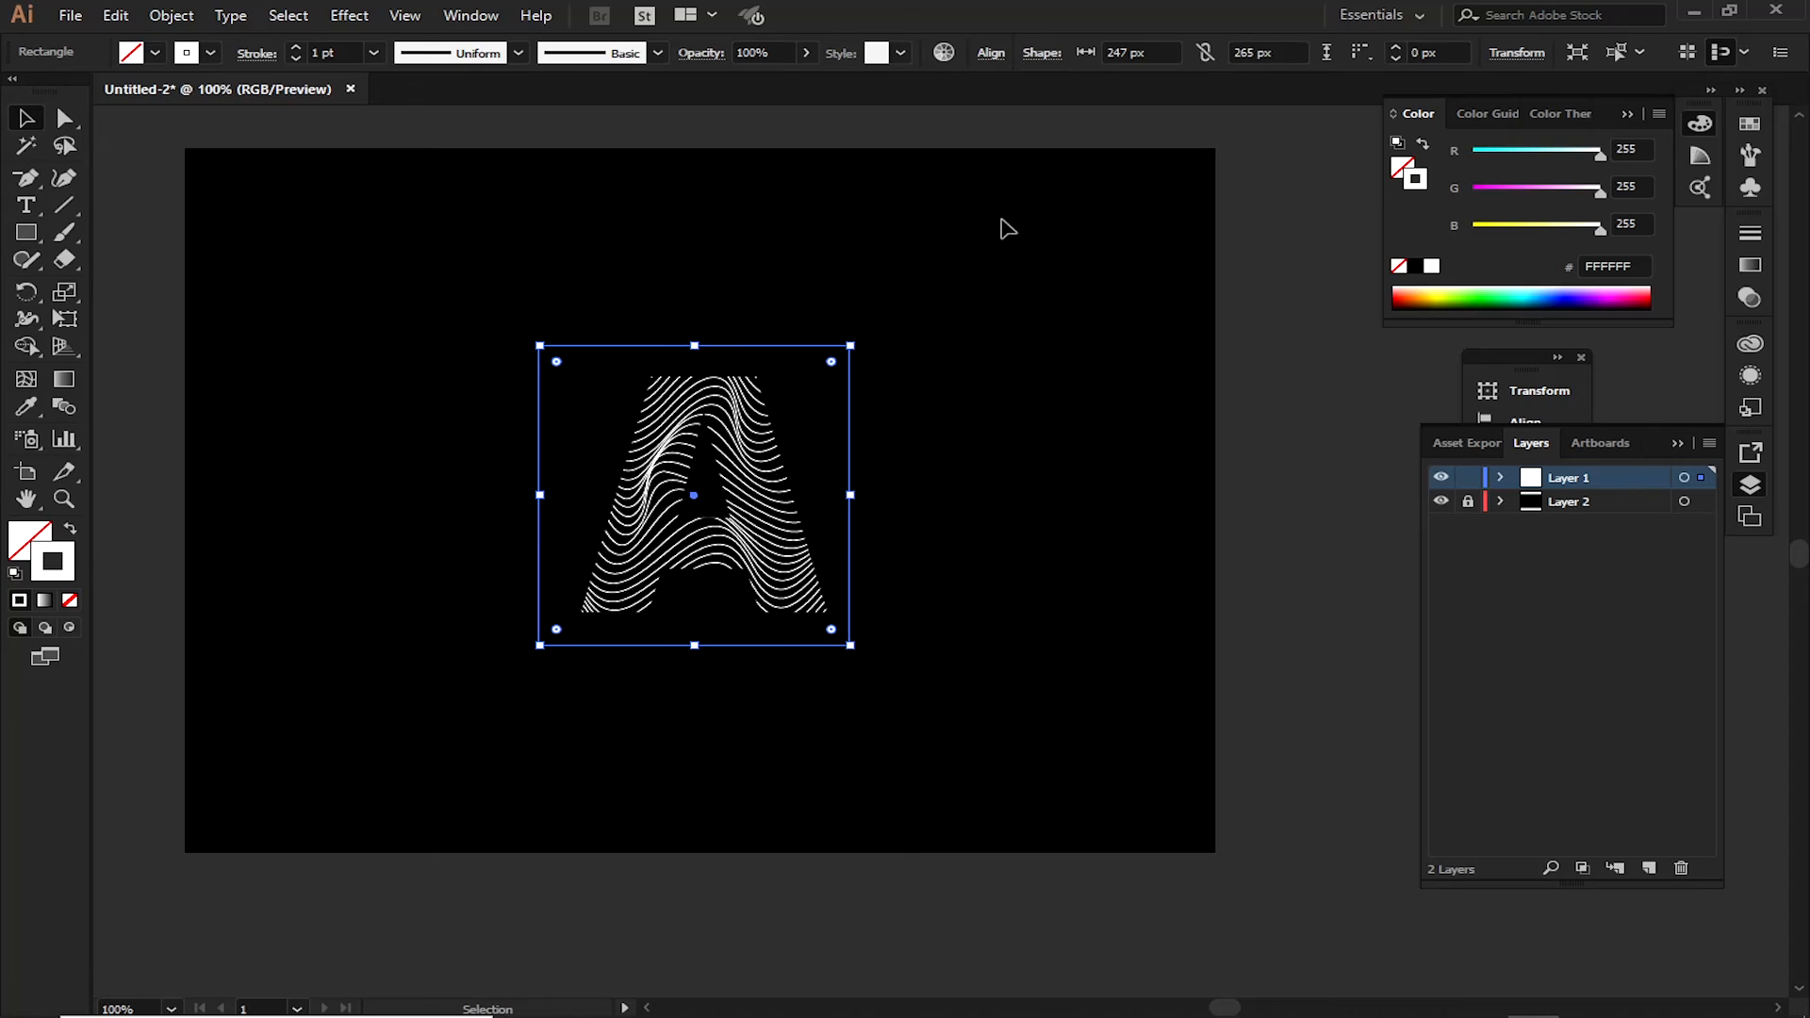
Nudge the frame to the right and center the frame and the letter A on each other, aligned to the selection
click(980, 306)
click(850, 443)
key(Right)
key(Right)
key(Right)
key(Right)
key(Right)
key(Right)
key(Right)
key(Right)
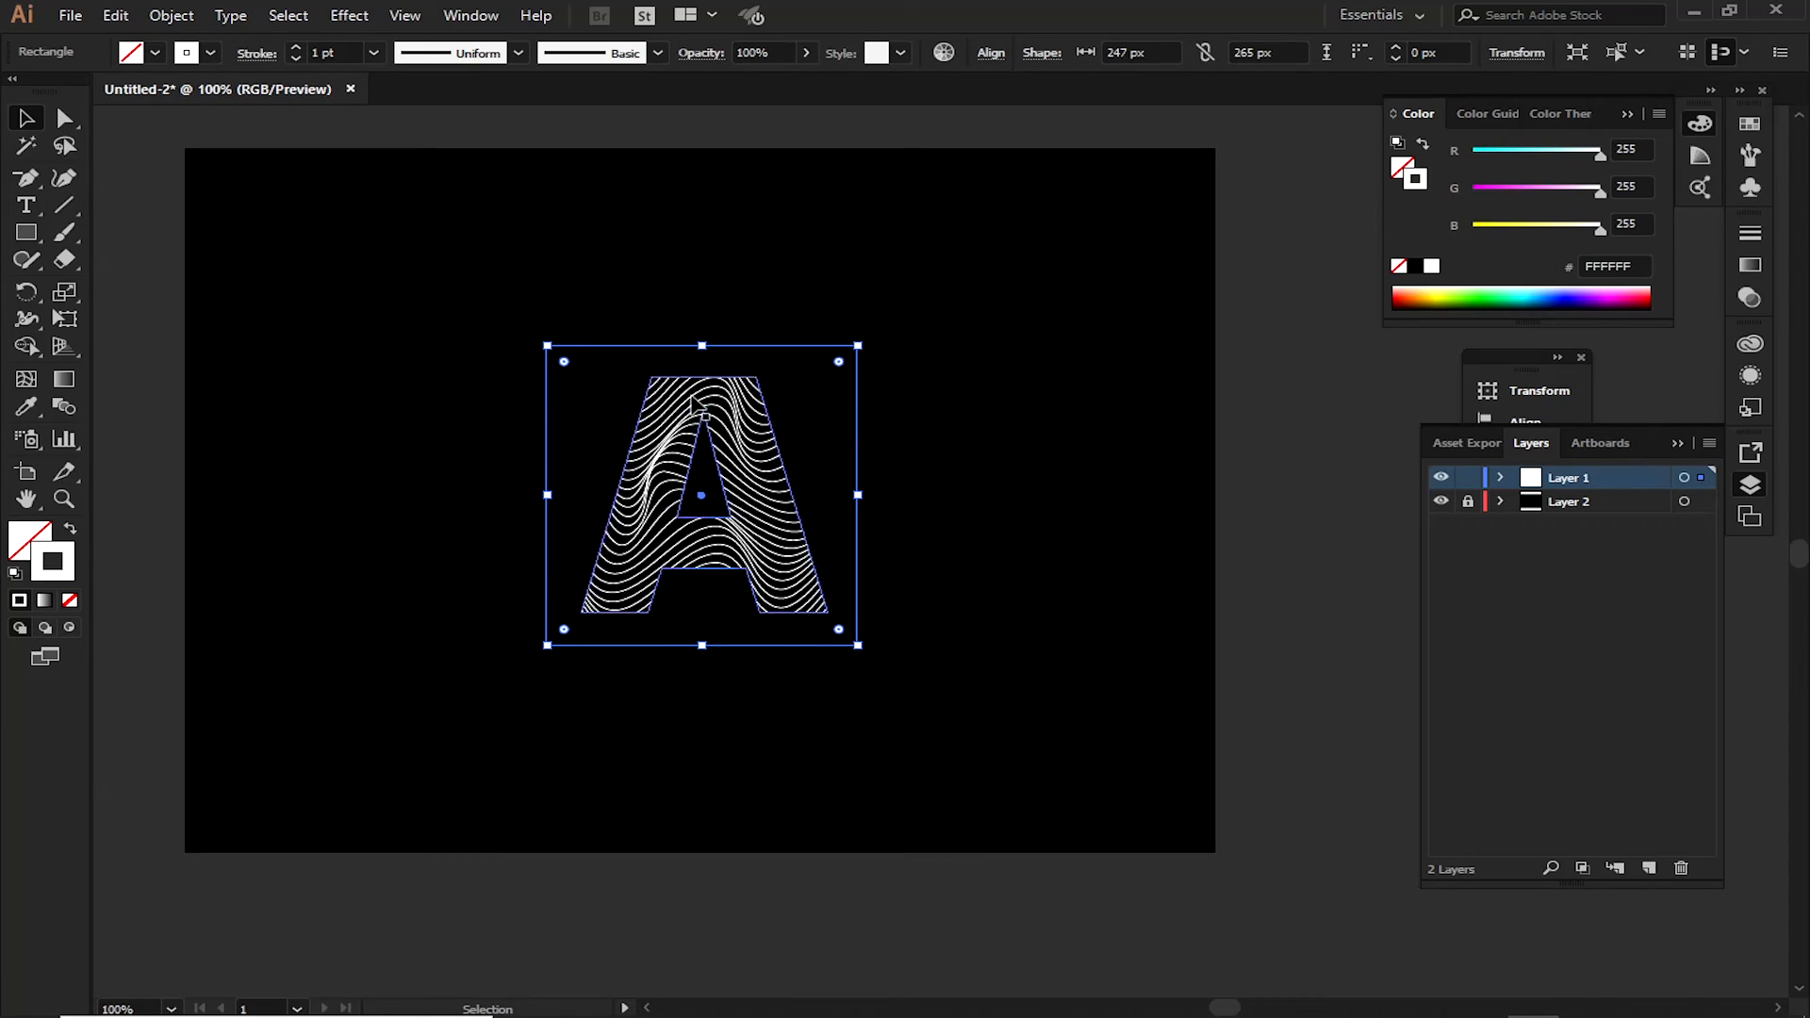
shift+click(695, 406)
click(1003, 54)
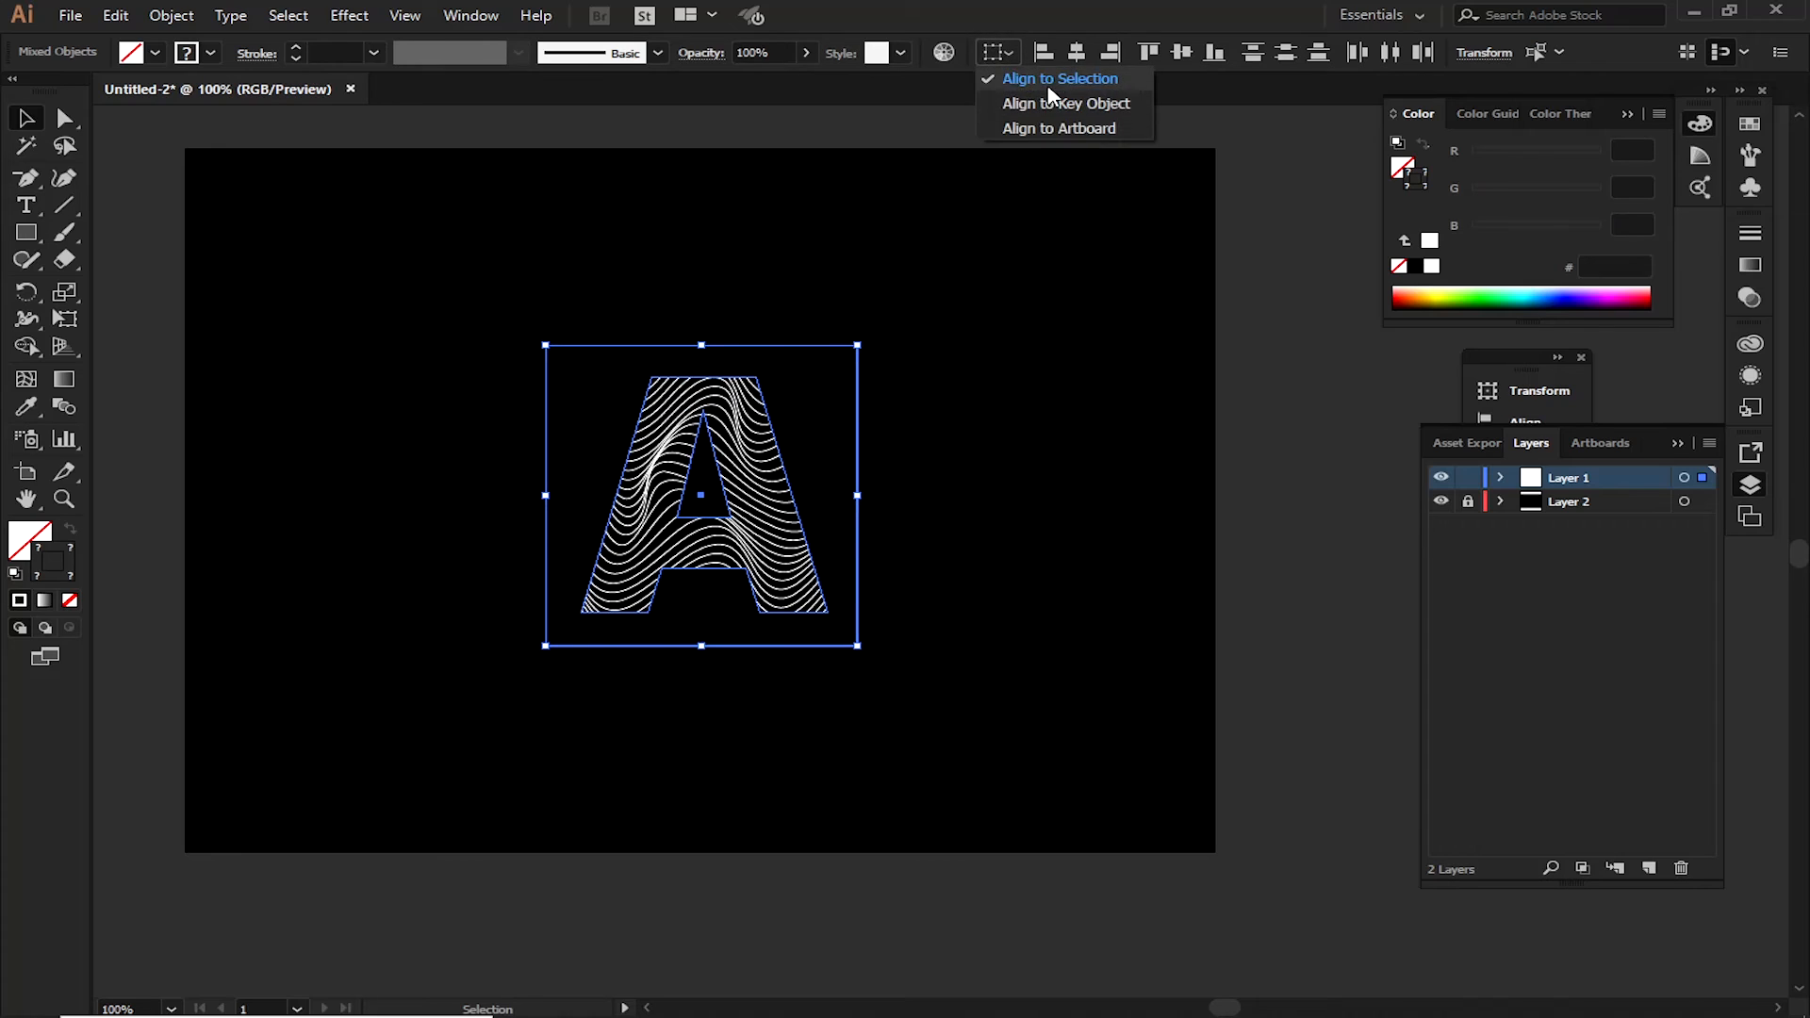
click(1037, 73)
click(1181, 52)
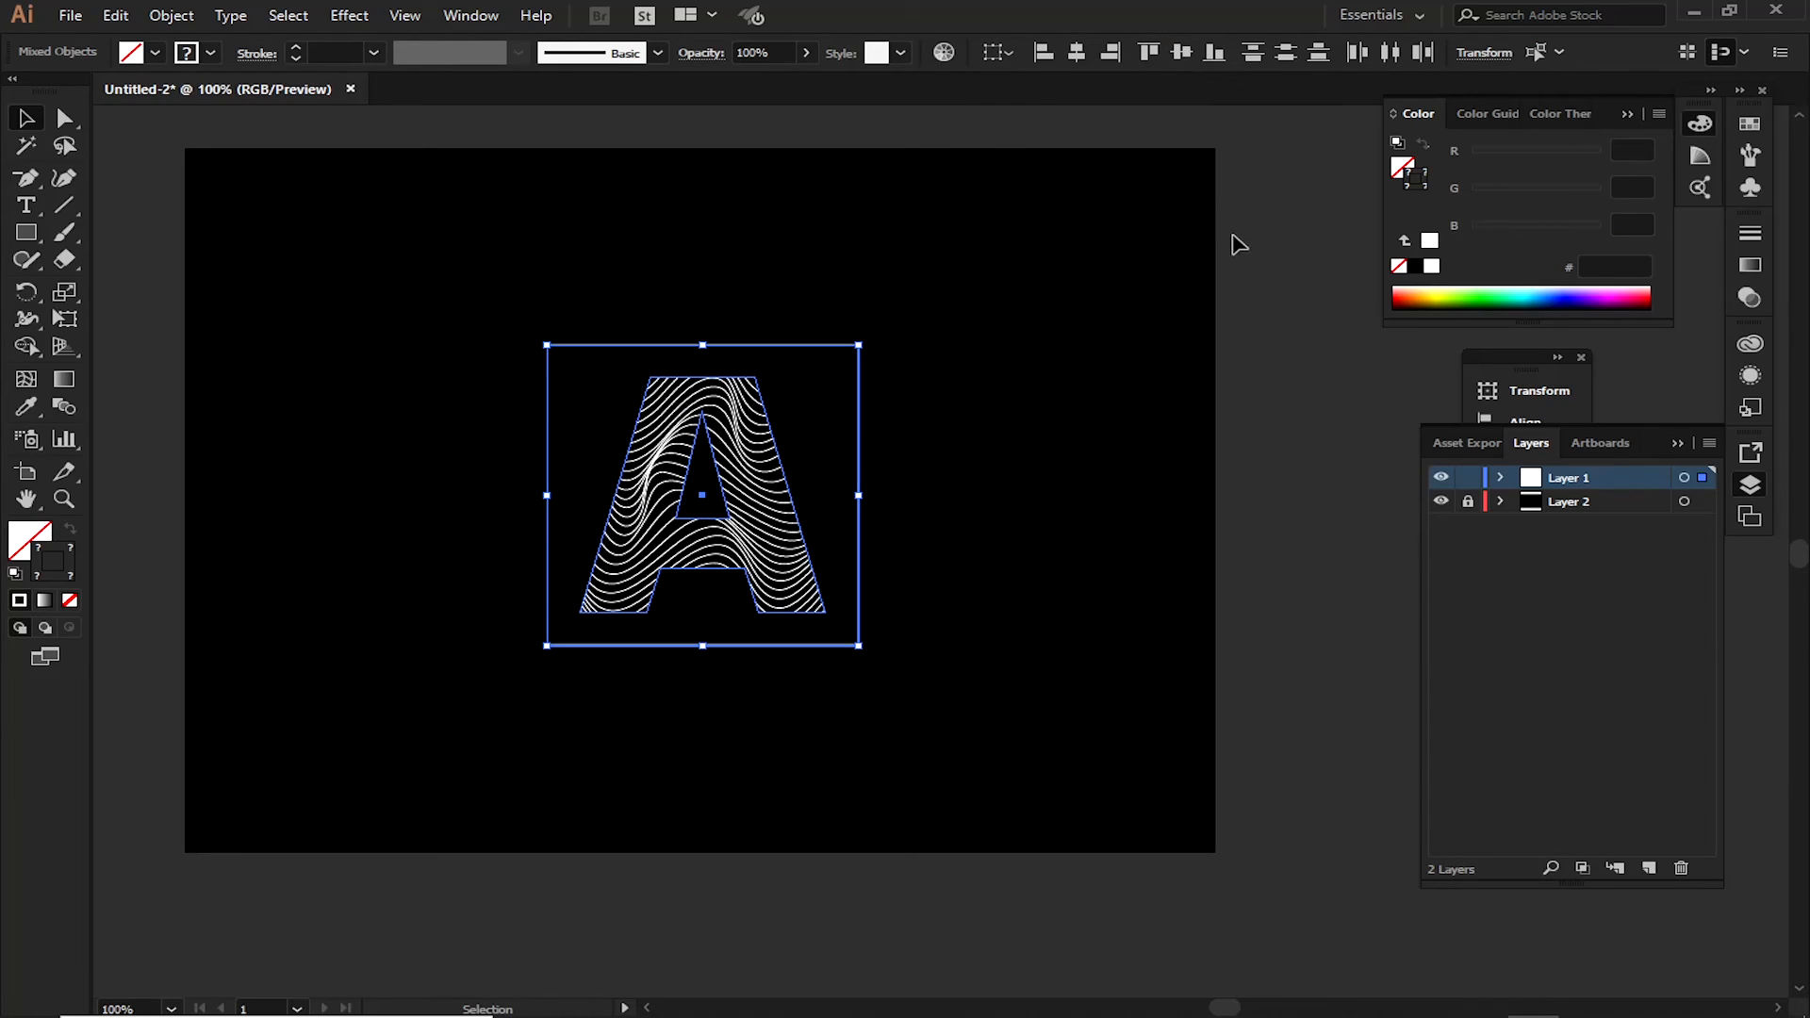
click(1287, 406)
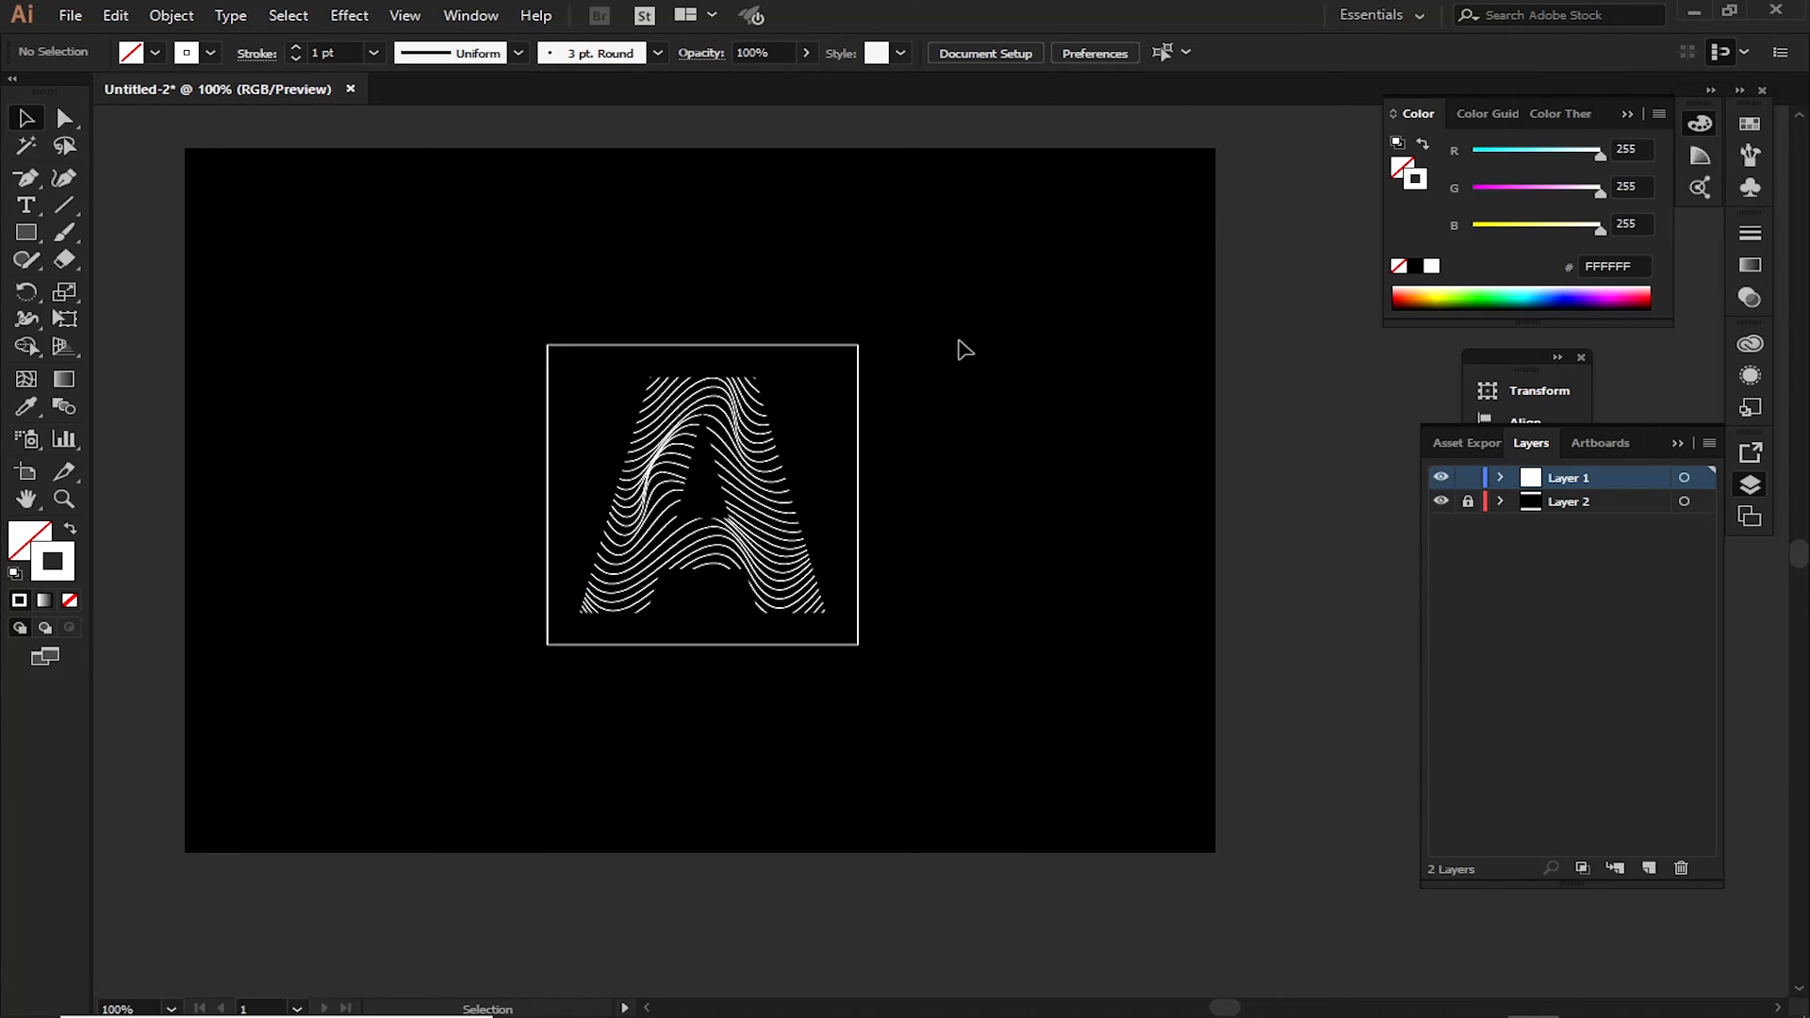
Set the frame's stroke weight to 2 pt
drag(942, 331, 828, 376)
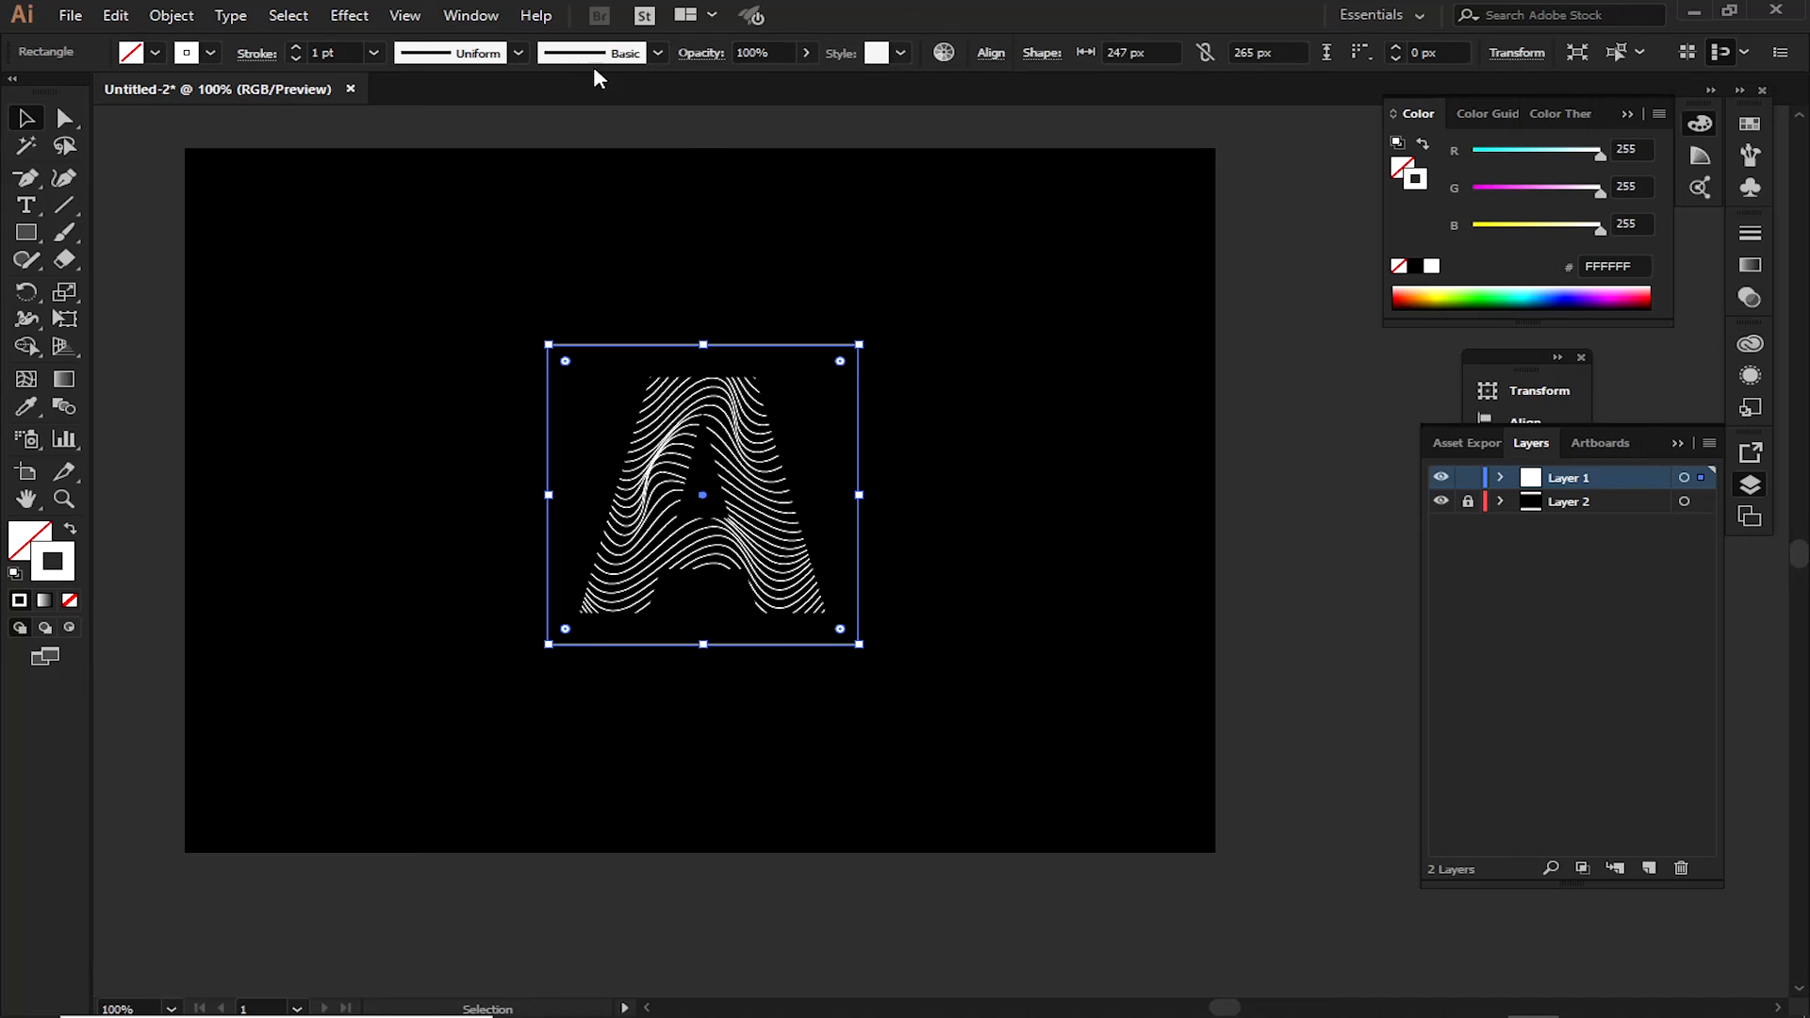
click(373, 53)
click(404, 166)
click(823, 262)
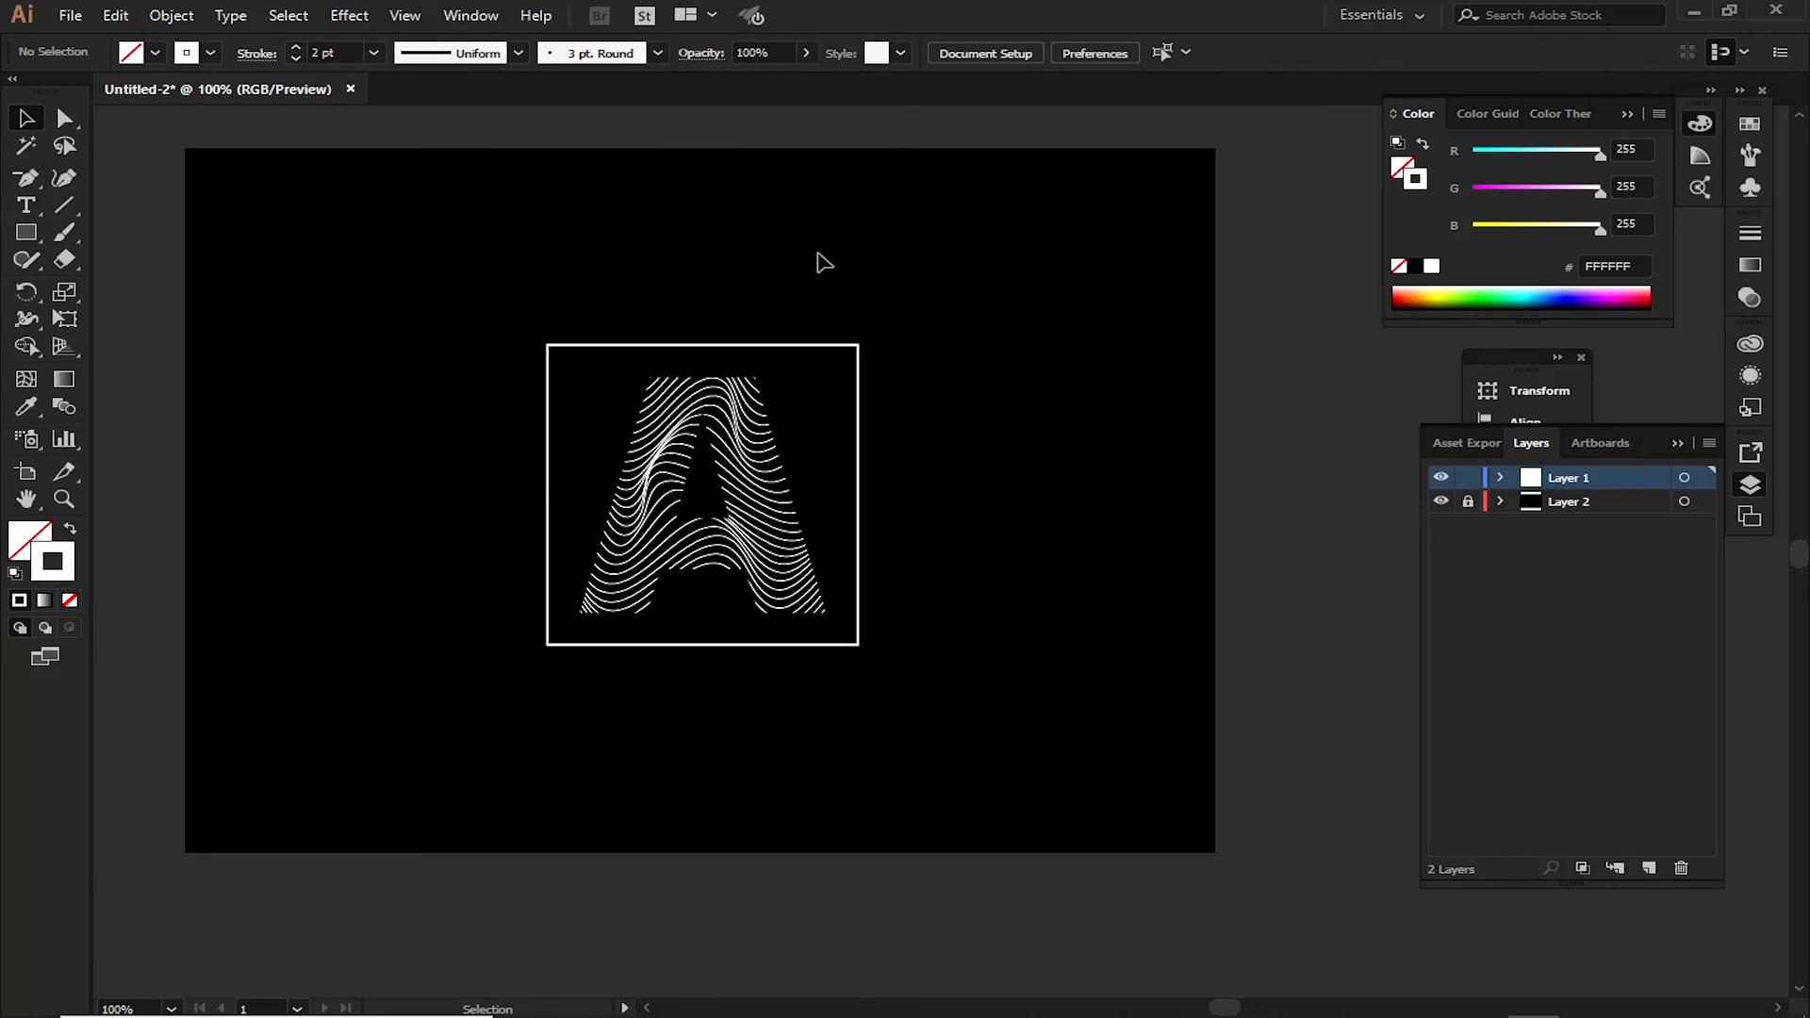
Add the text "stovia" above the frame in the Stovia Black font and color it white FFFFFF
click(25, 205)
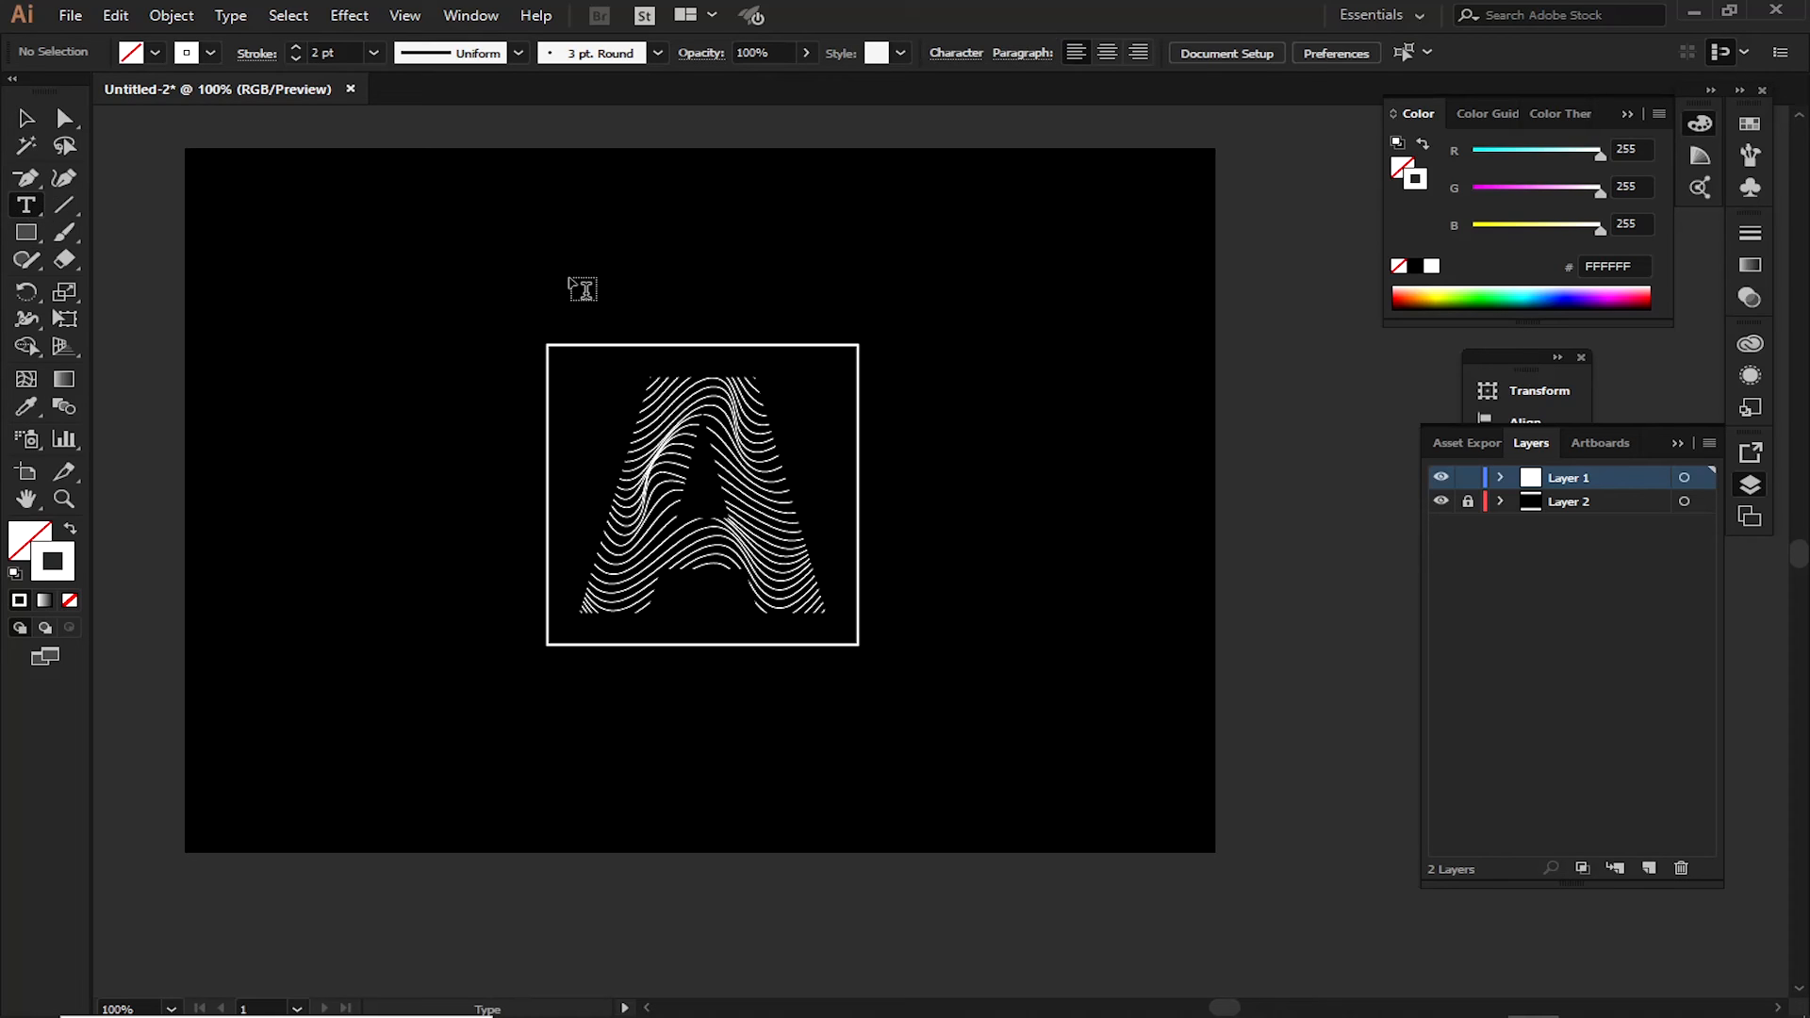
click(573, 280)
key(BackSpace)
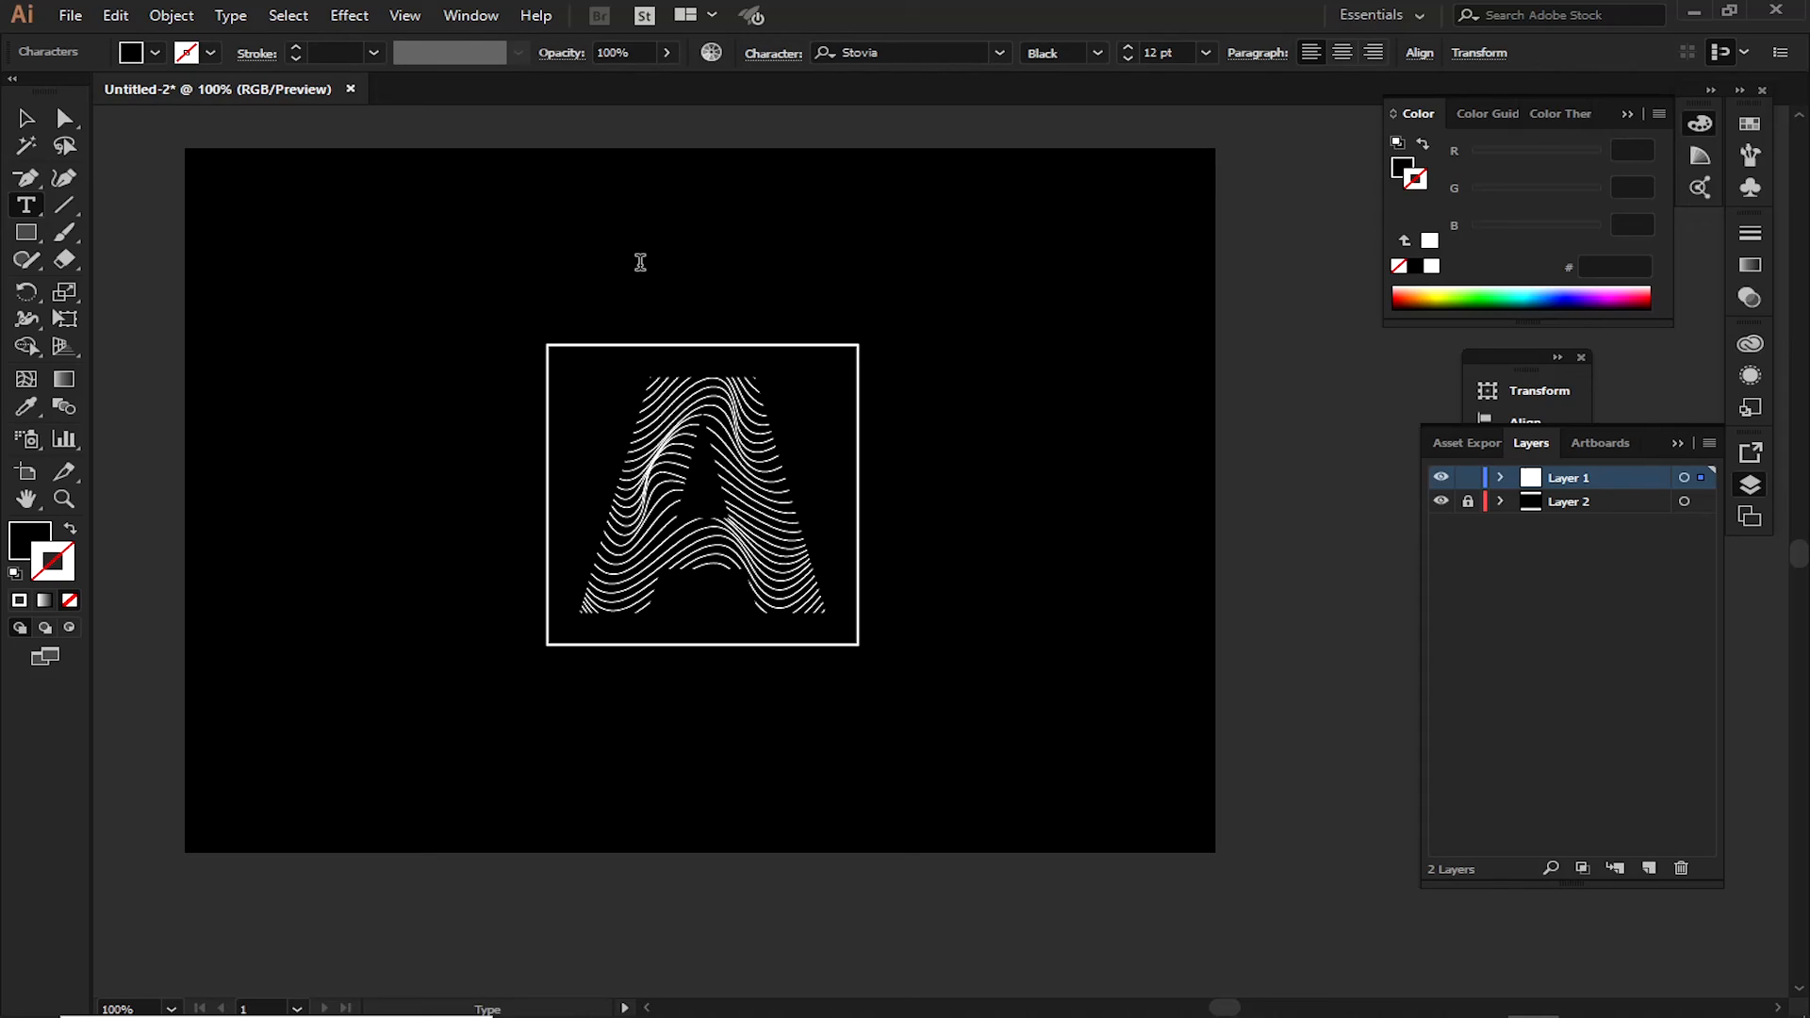
key(Escape)
key(ctrl+a)
click(1432, 266)
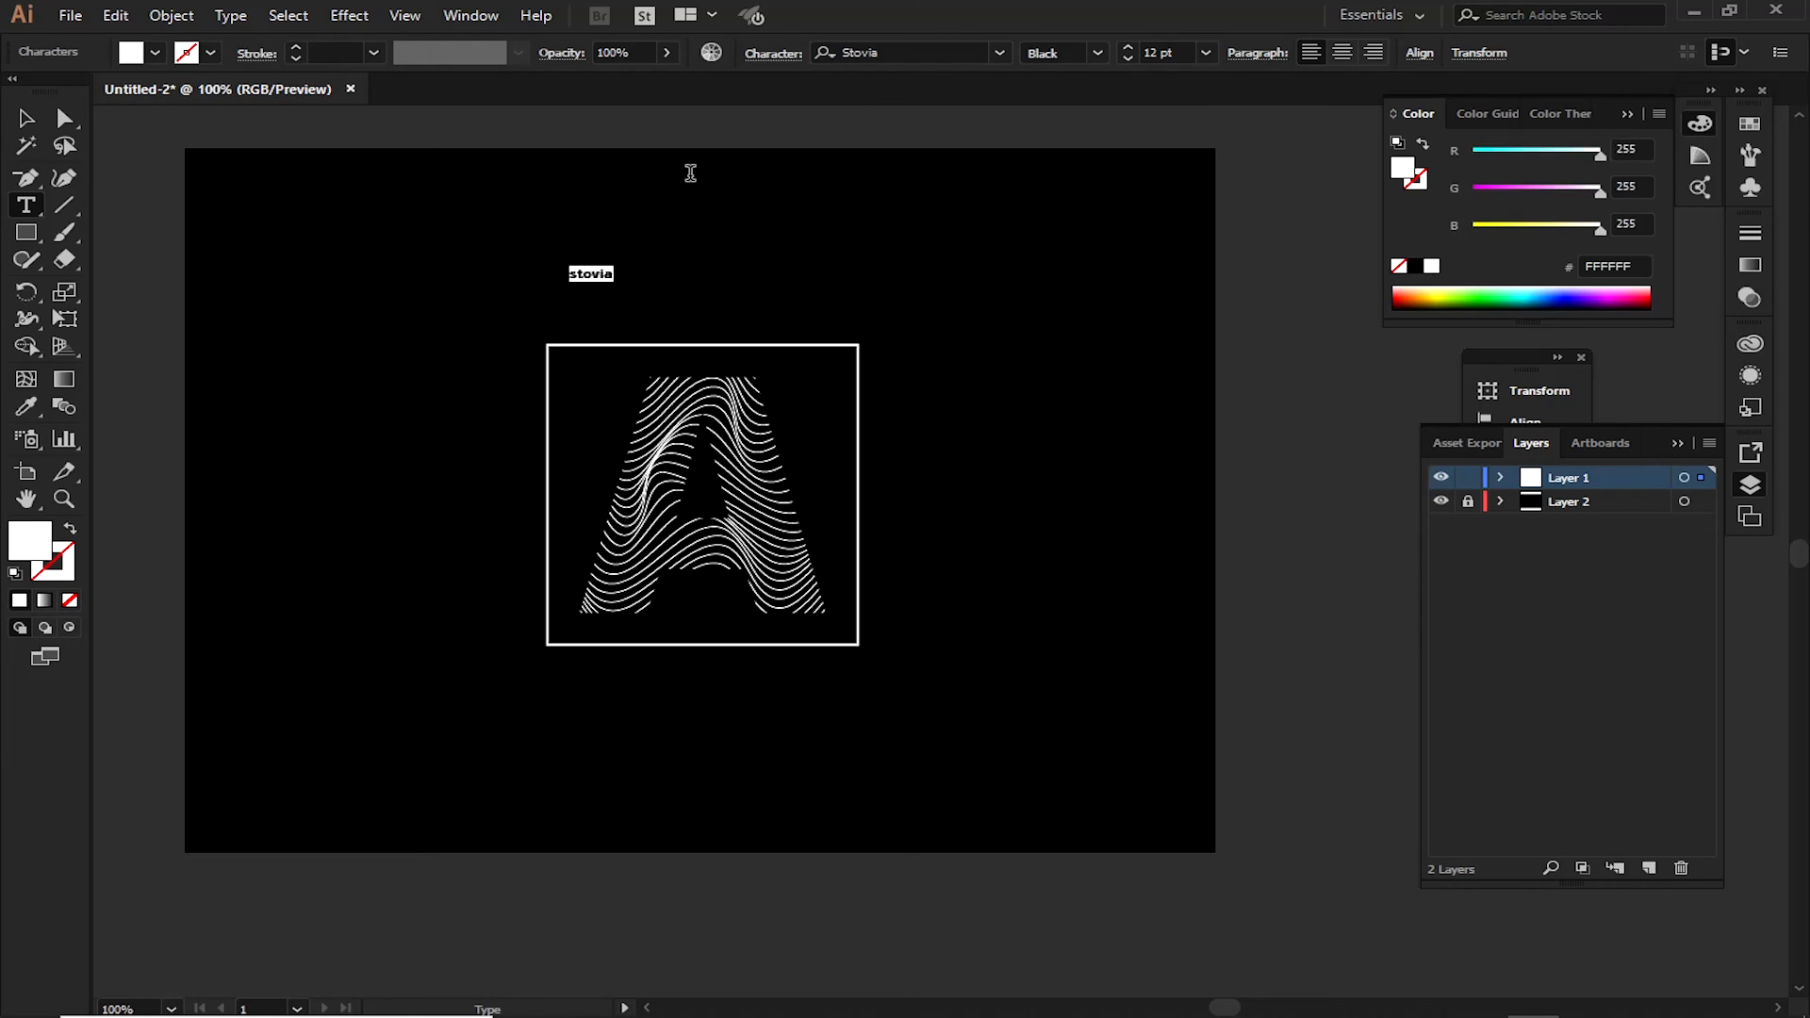
Scale the "stovia" text up to about 34.95 pt and place it just above the frame, flush with its left edge
click(27, 119)
drag(614, 283, 647, 331)
click(788, 283)
click(773, 281)
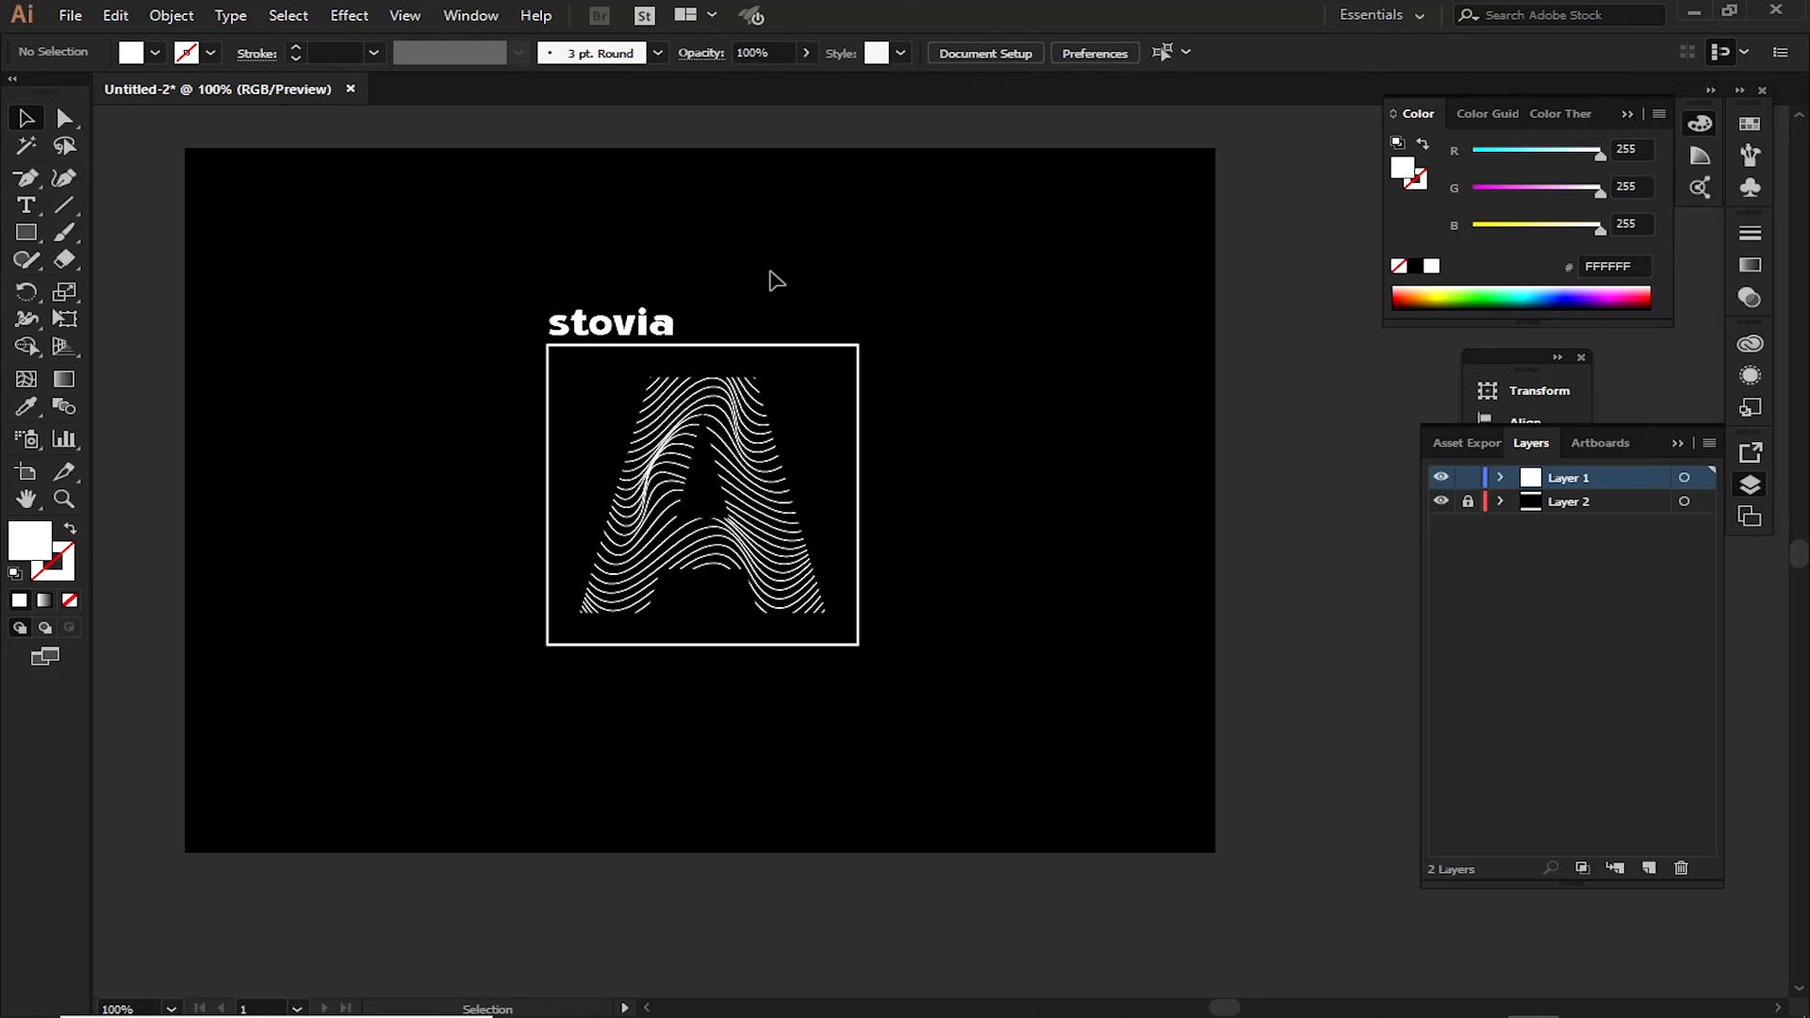
Duplicate the "stovia" text below the frame's right half and change the copy's wording to "typeface"
alt+drag(639, 332, 799, 677)
key(t)
double_click(791, 669)
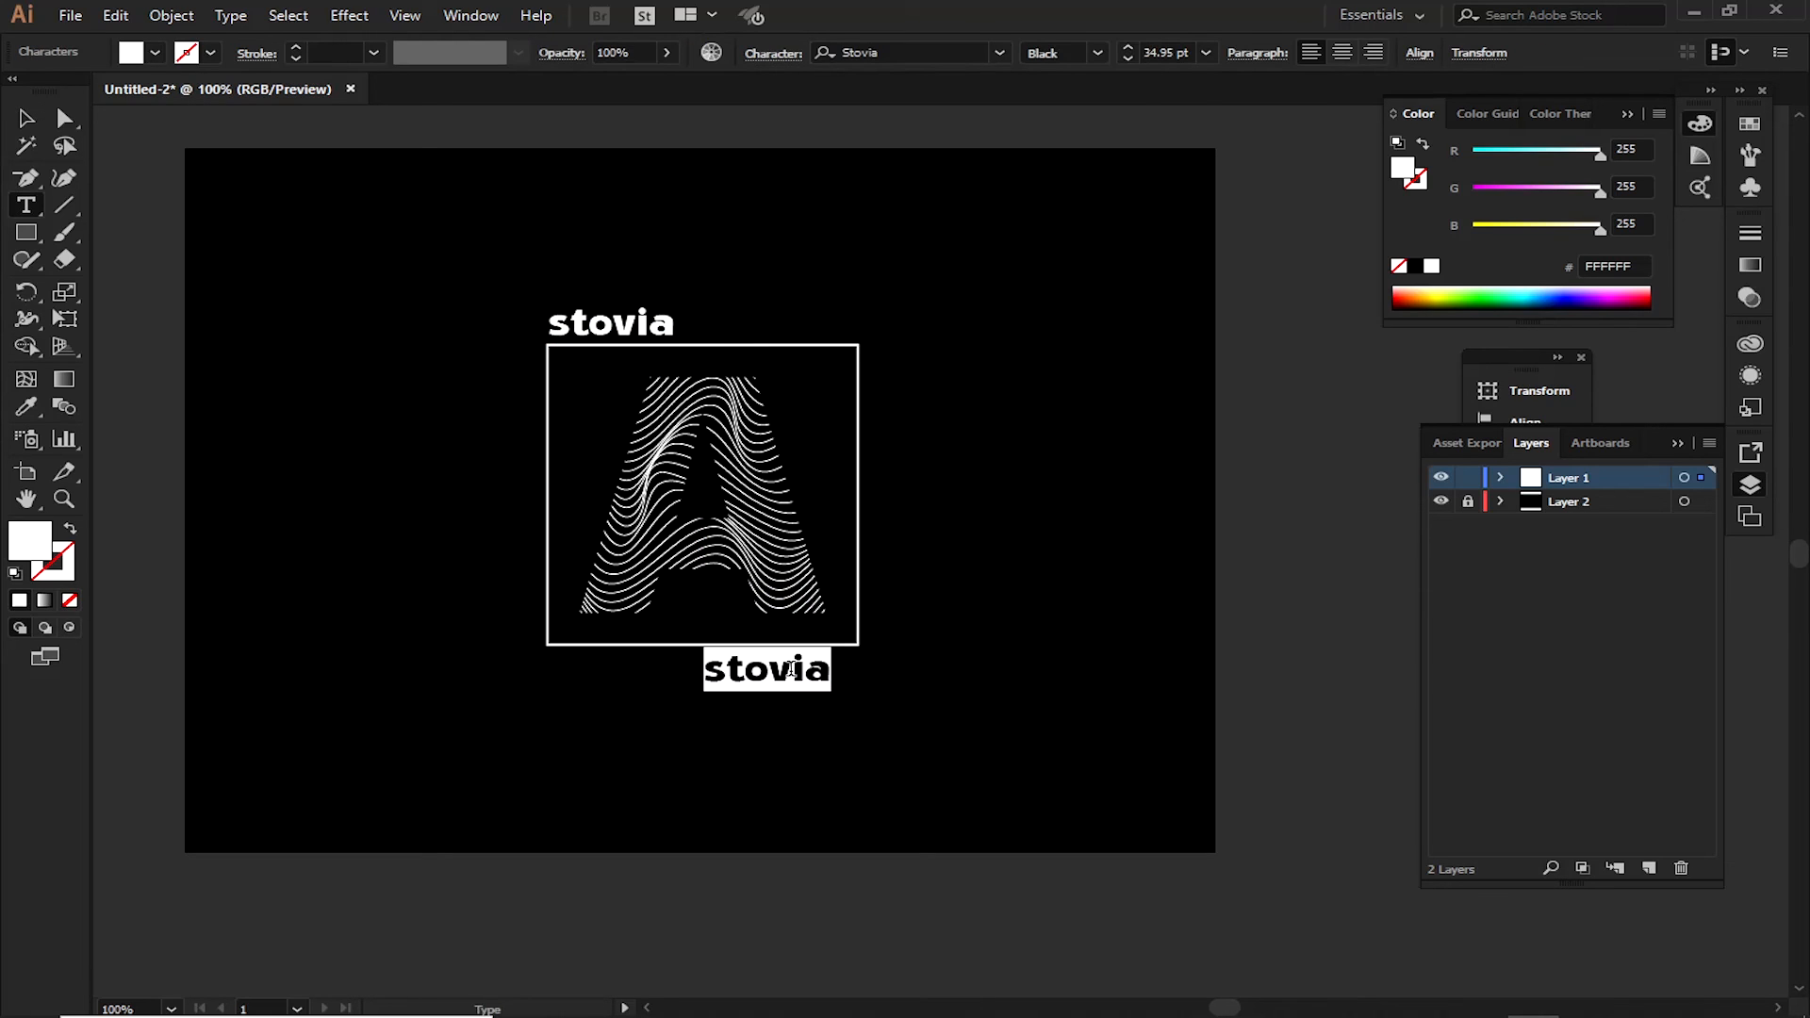
text(typeface)
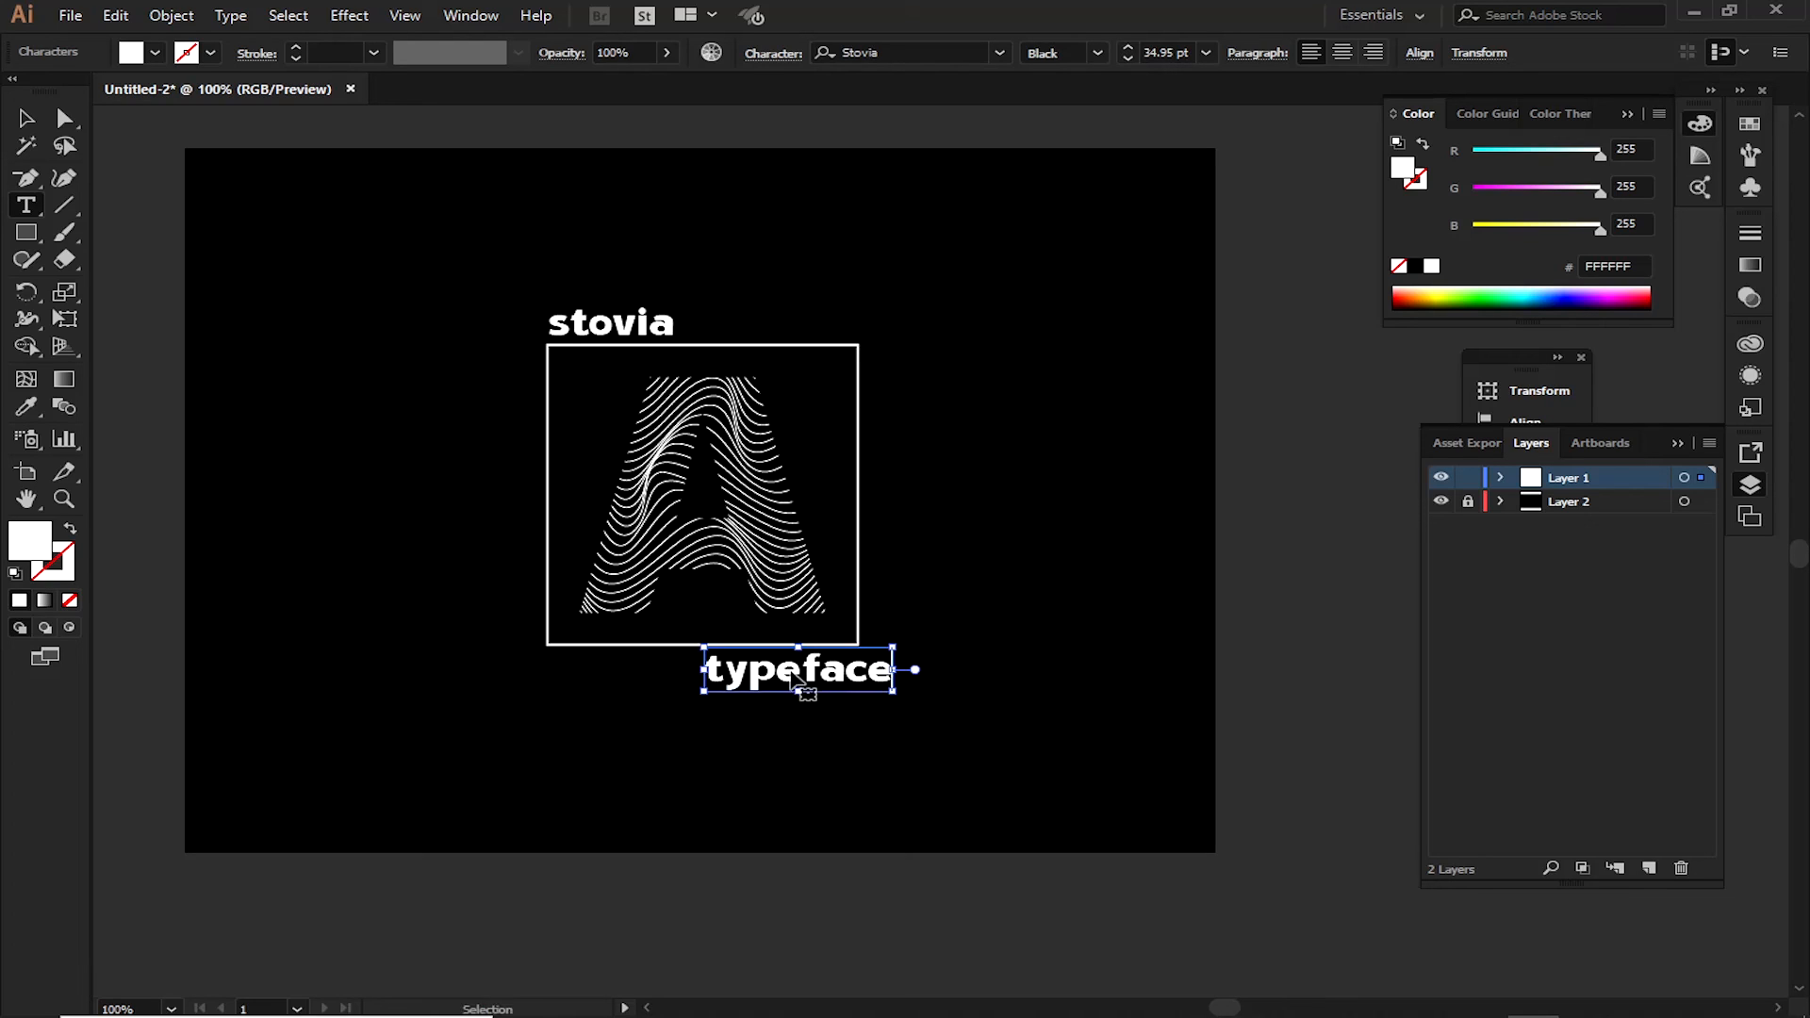
Set the "typeface" text to the Regular style at 22.95 pt and widen its letter spacing
double_click(801, 674)
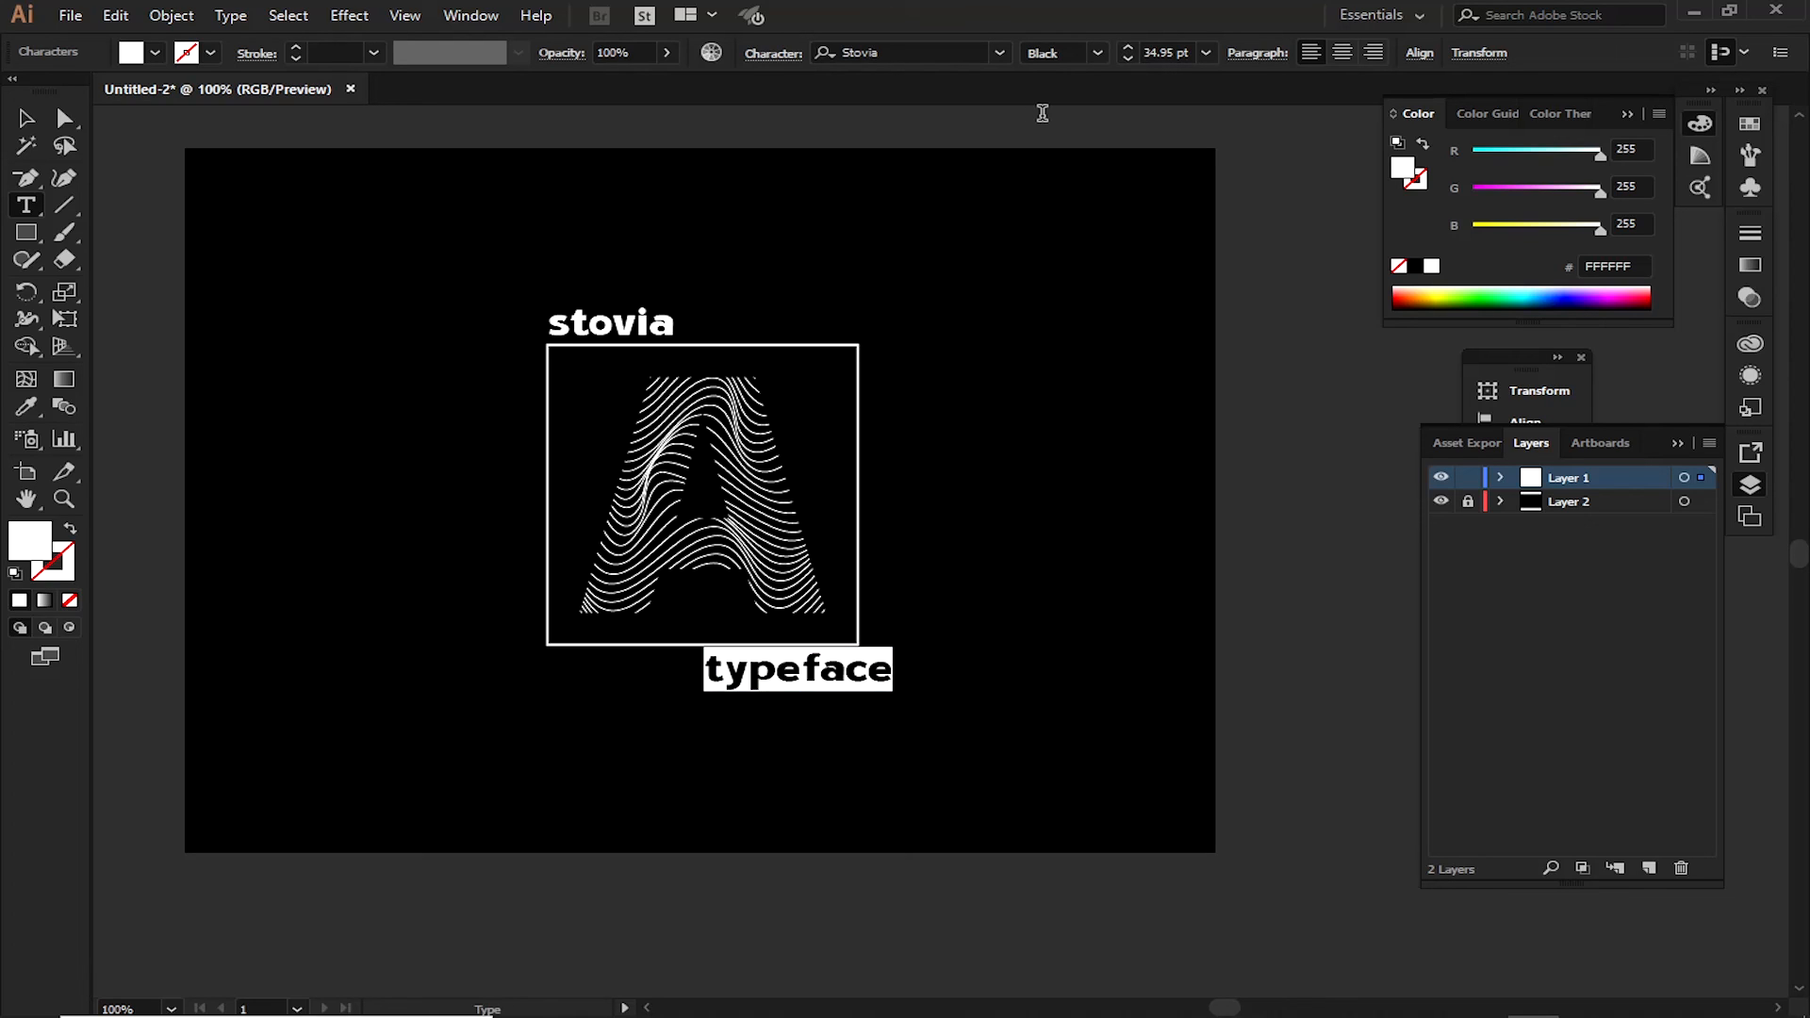
click(1110, 53)
click(1111, 75)
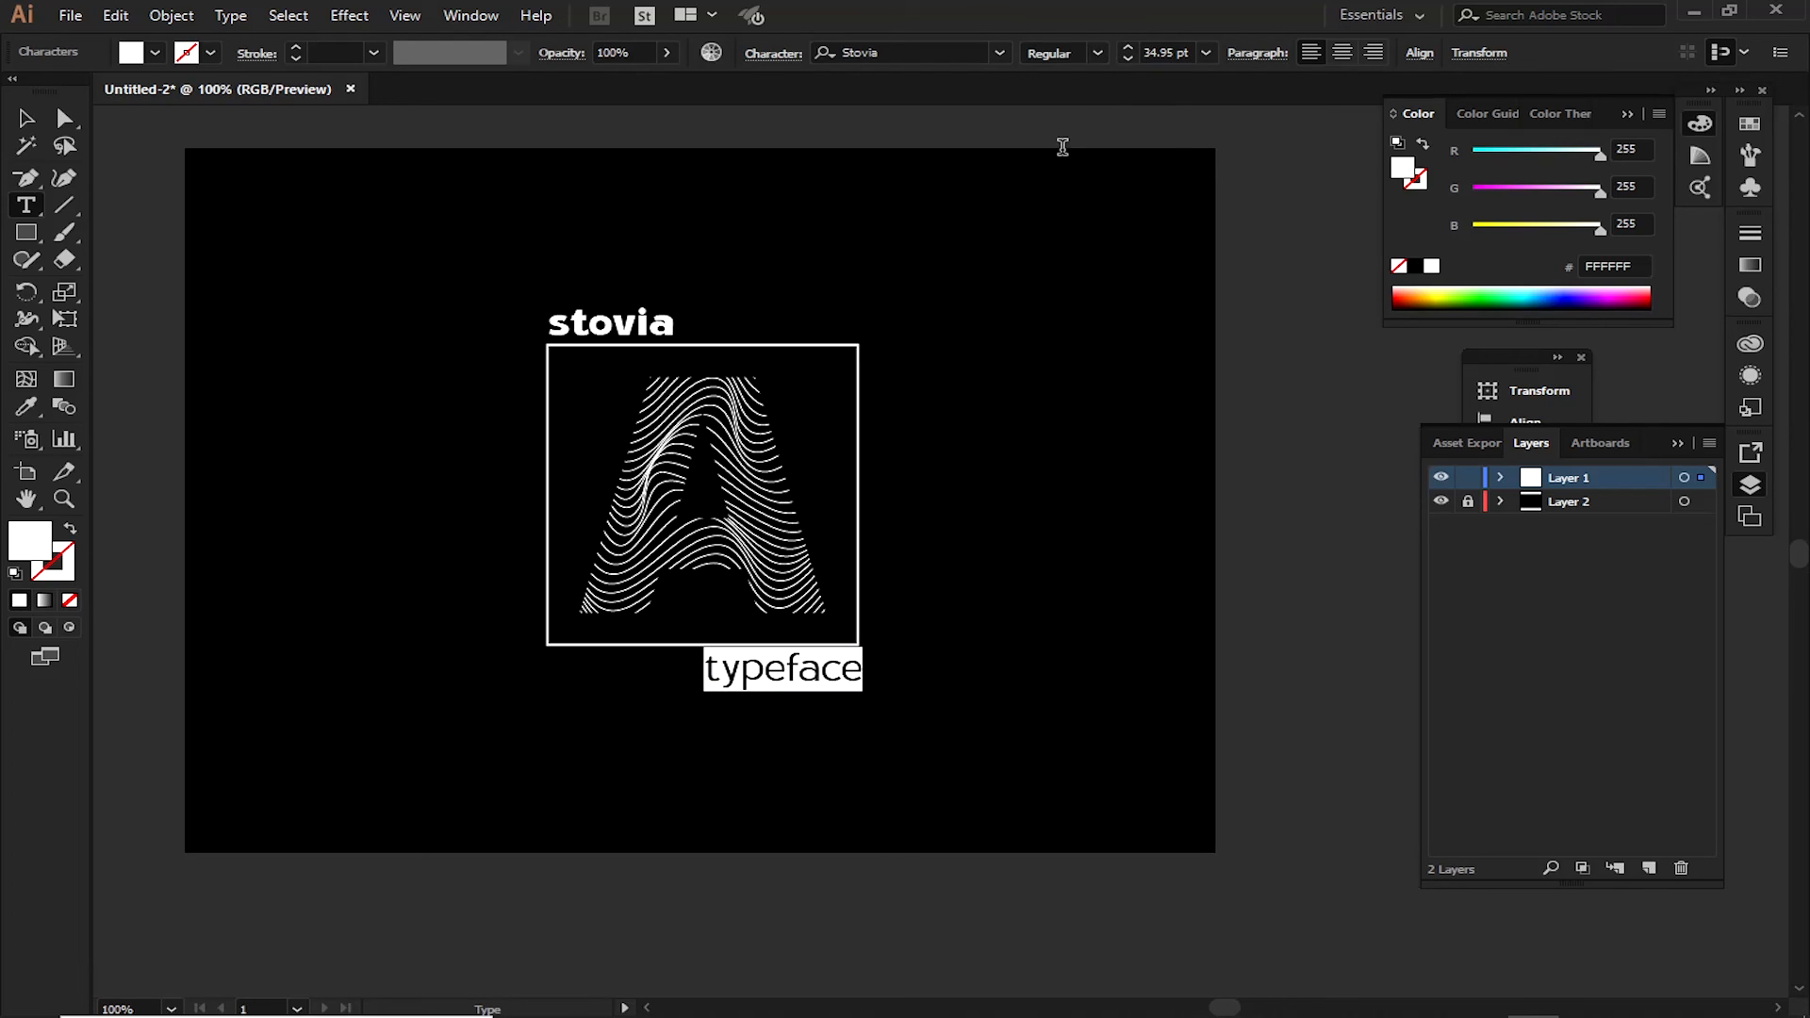
key(ctrl+shift+comma)
key(ctrl+shift+comma)
key(ctrl+shift+comma)
key(ctrl+shift+comma)
key(ctrl+shift+comma)
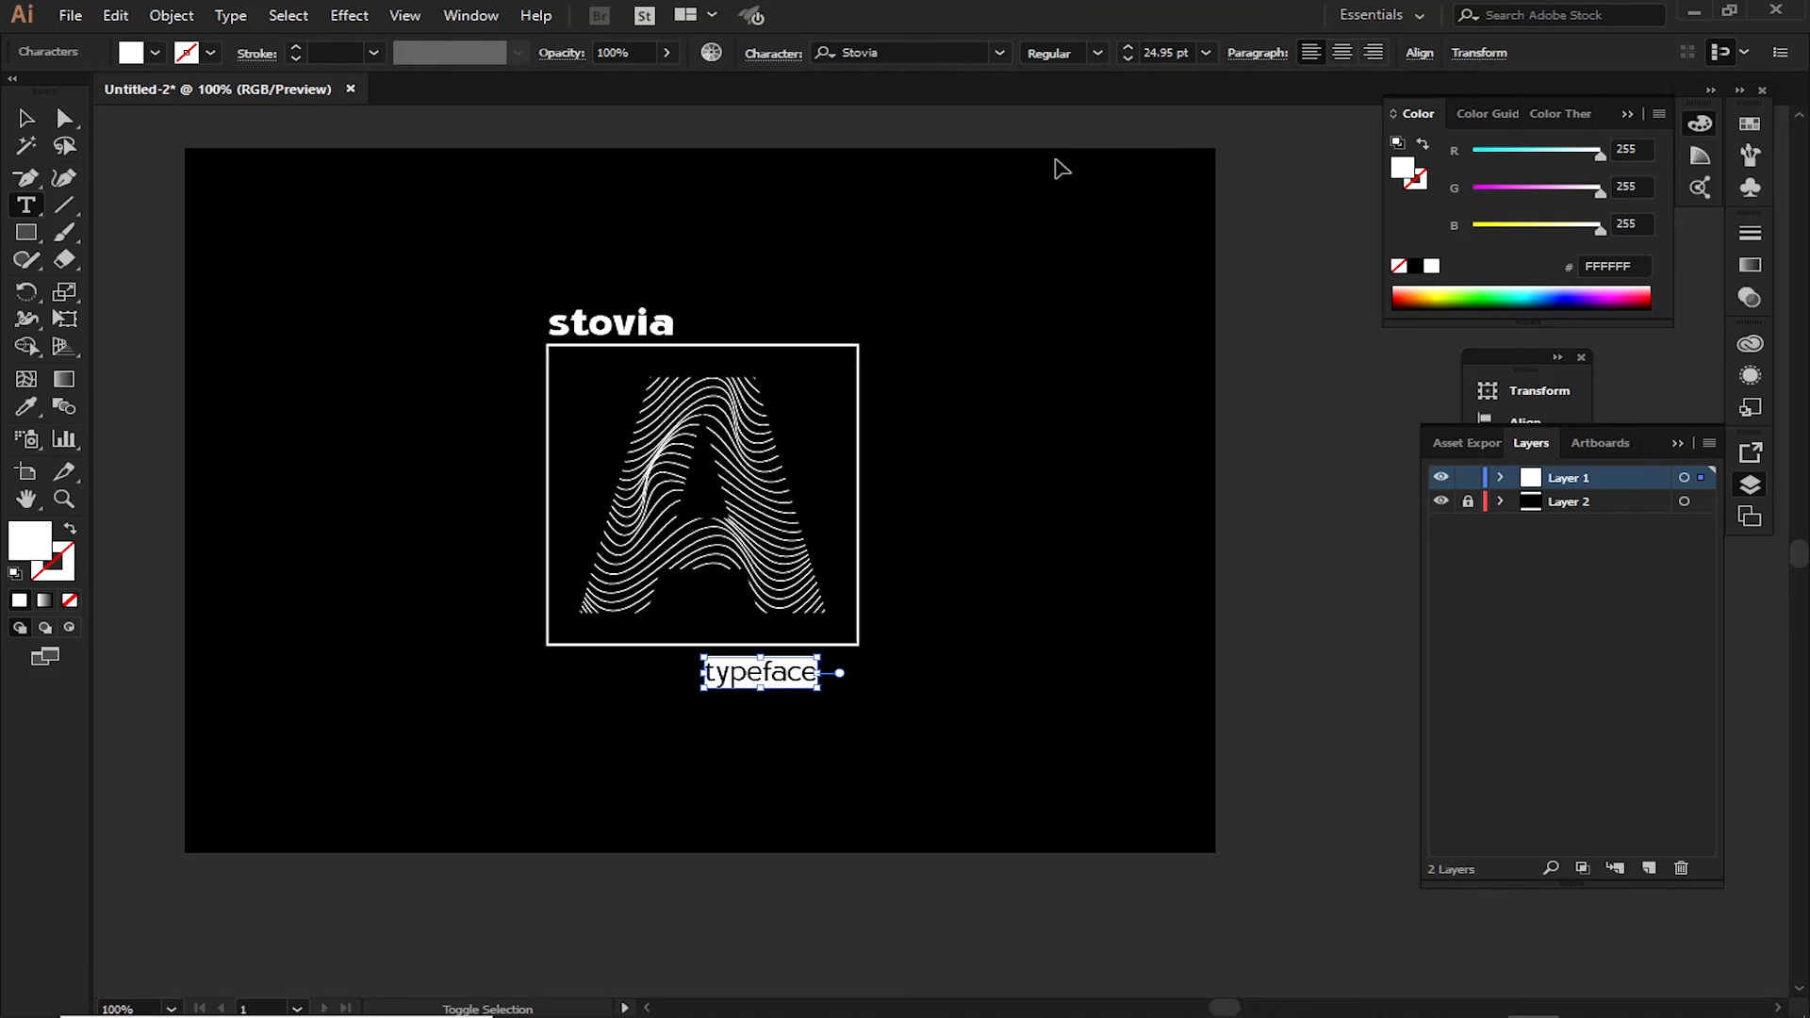
key(ctrl+shift+comma)
key(ctrl+alt+Right)
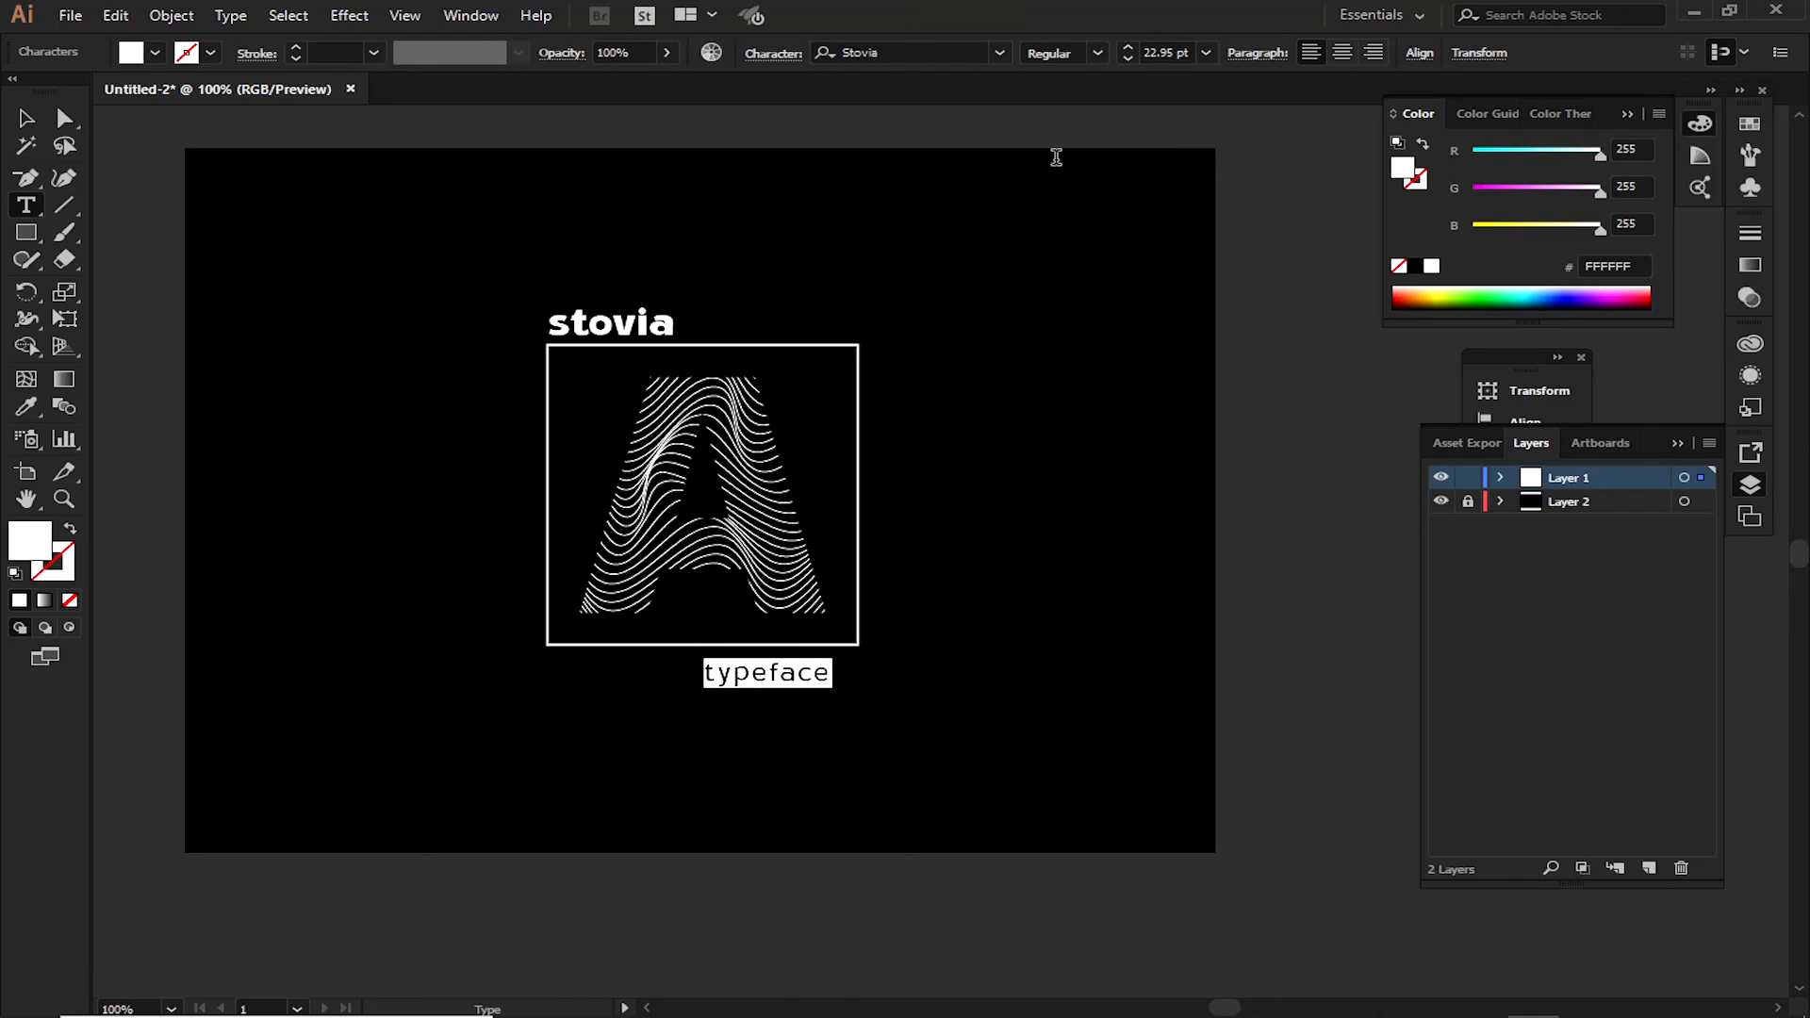
key(ctrl+alt+Right)
Move the "typeface" text up close beneath the frame, flush with the frame's right edge
click(23, 118)
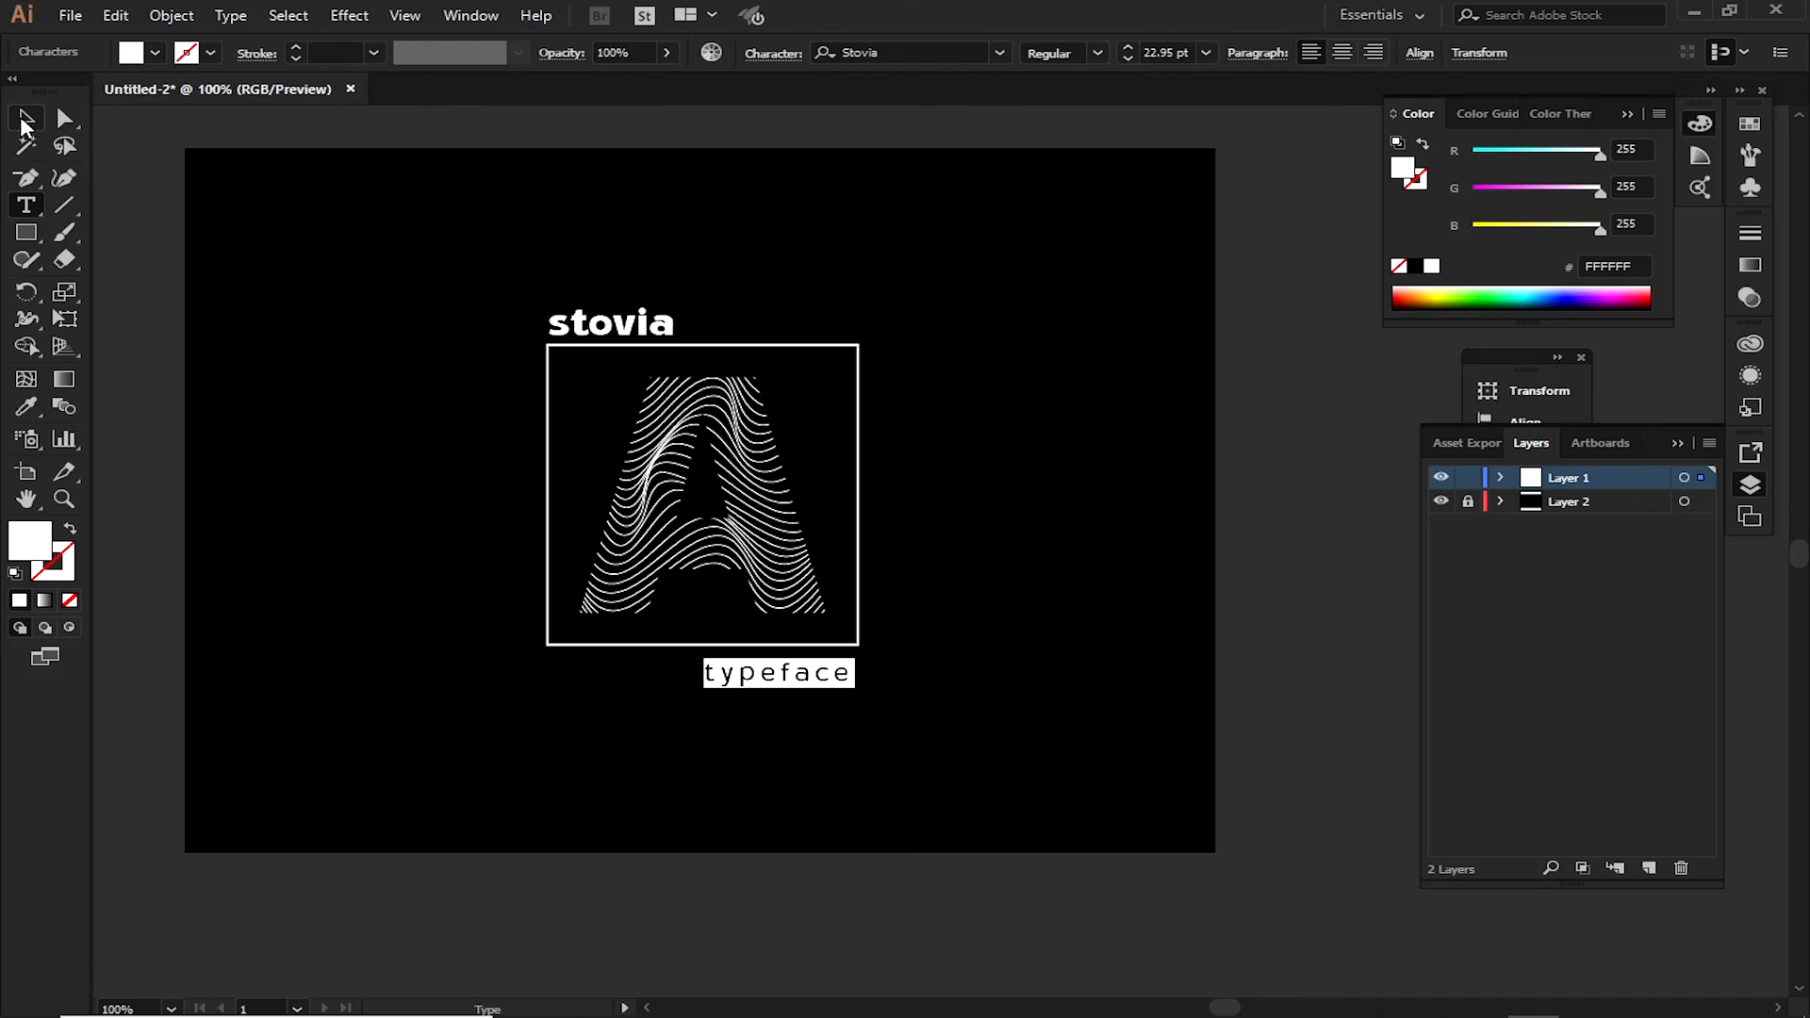
click(913, 205)
drag(839, 675, 847, 670)
click(962, 622)
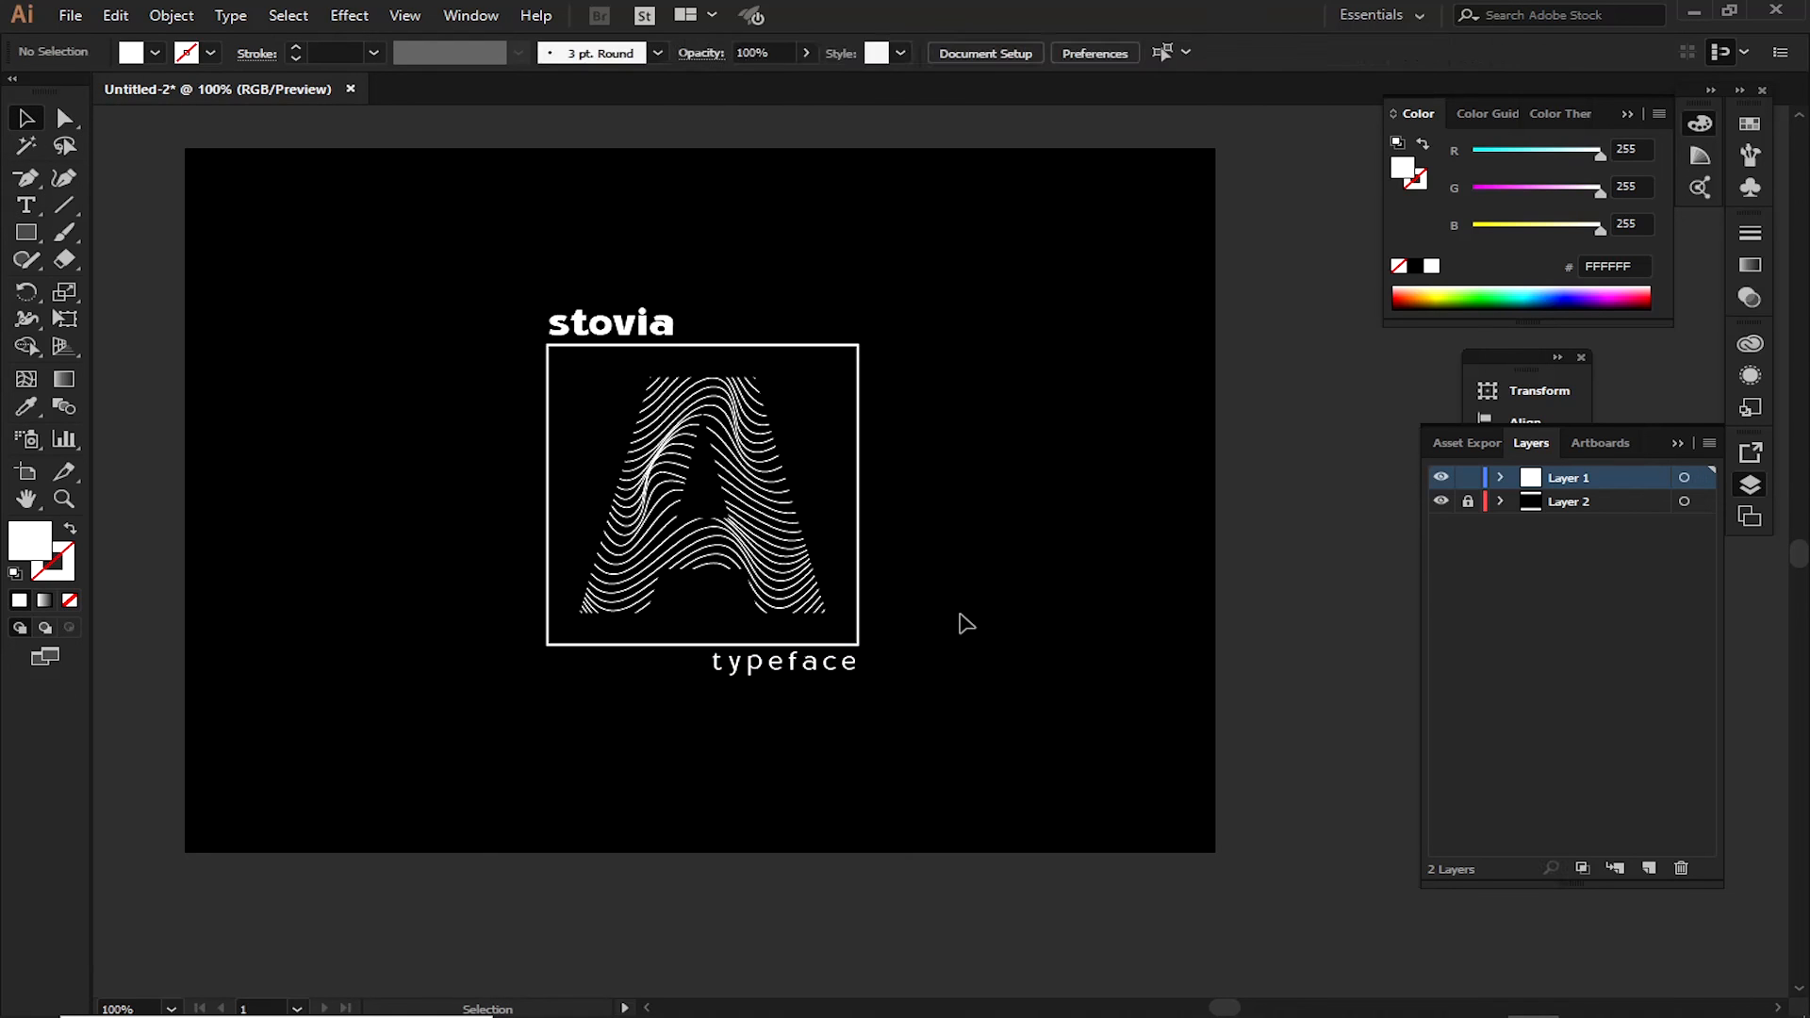